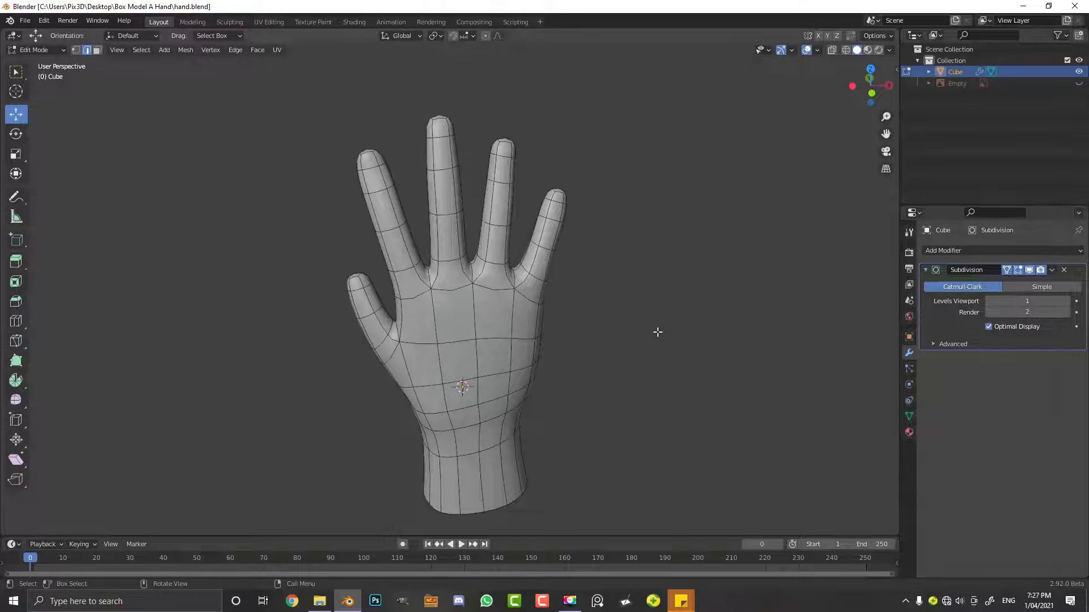
middle_click_drag(657, 332, 589, 345)
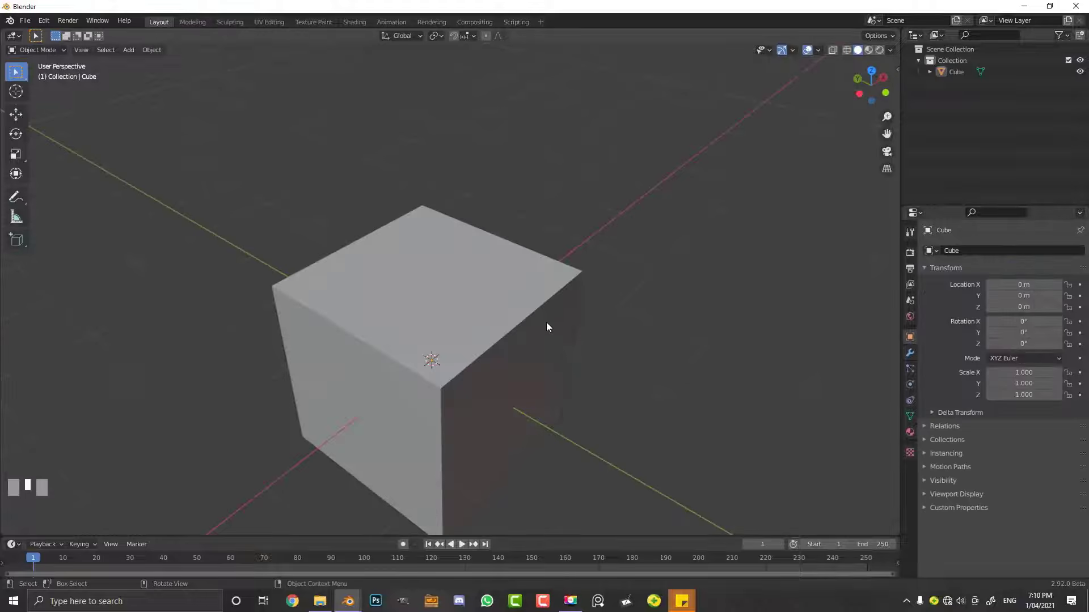
Step: Add the hand photo as a reference image in the front orthographic view, slightly above the default cube's centre
middle_click_drag(521, 337, 406, 318)
scroll(510, 307, "down", 3)
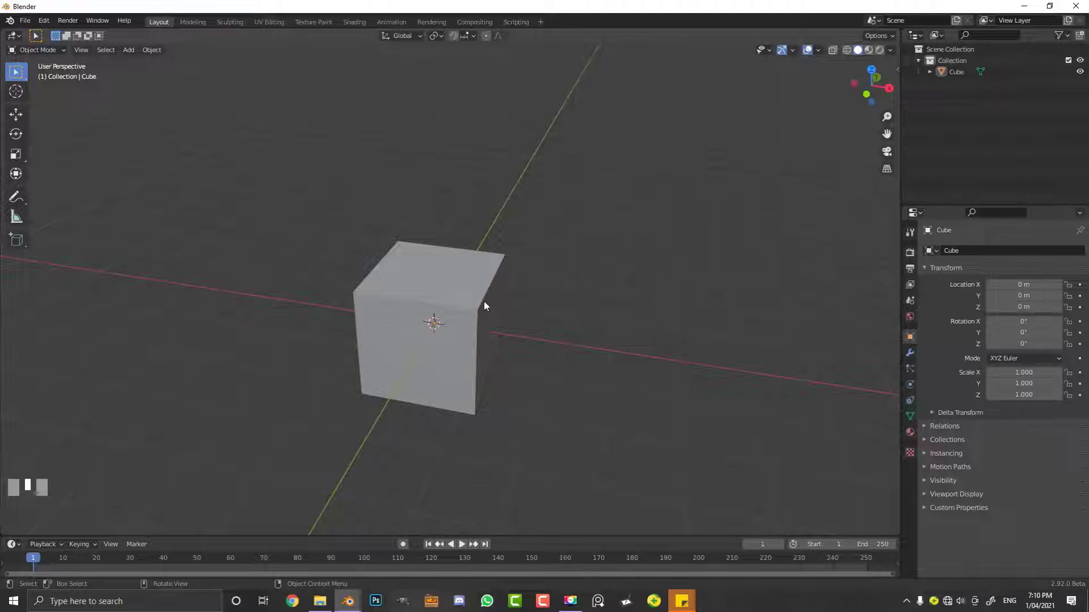
key("KP_1")
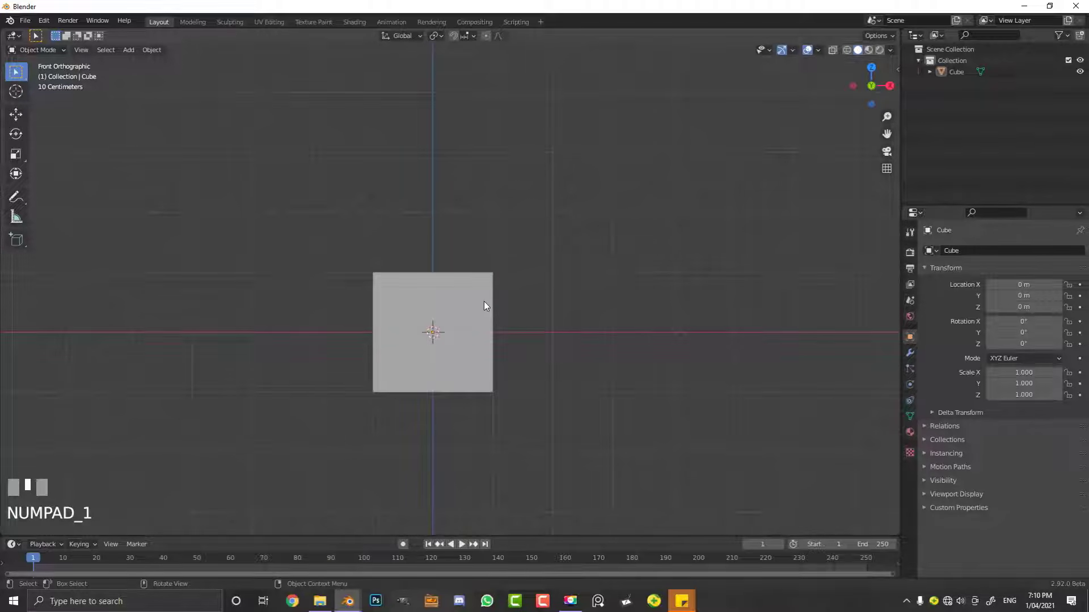
scroll(444, 243, "up", 2)
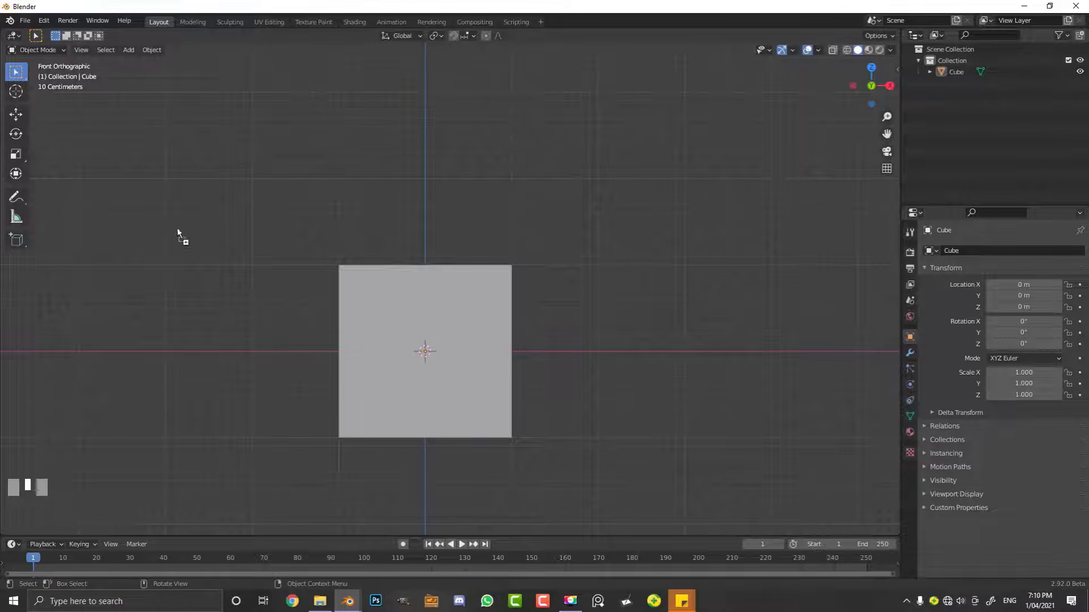
left_click_drag(451, 222, 452, 223)
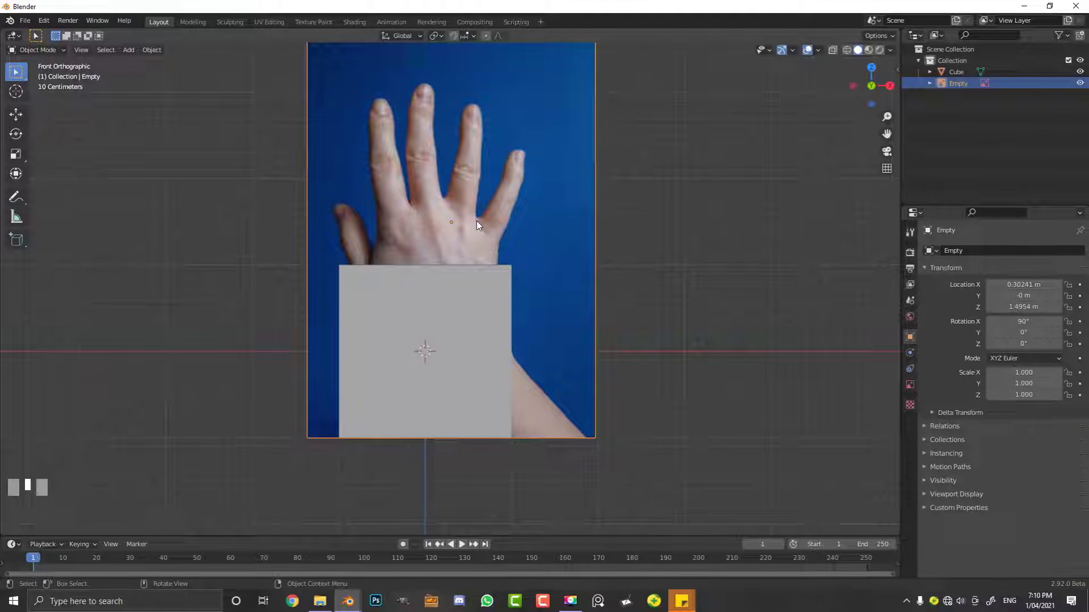
Step: Move the hand reference image back behind the cube along the Y axis to about 6.3 m
scroll(462, 216, "down", 2)
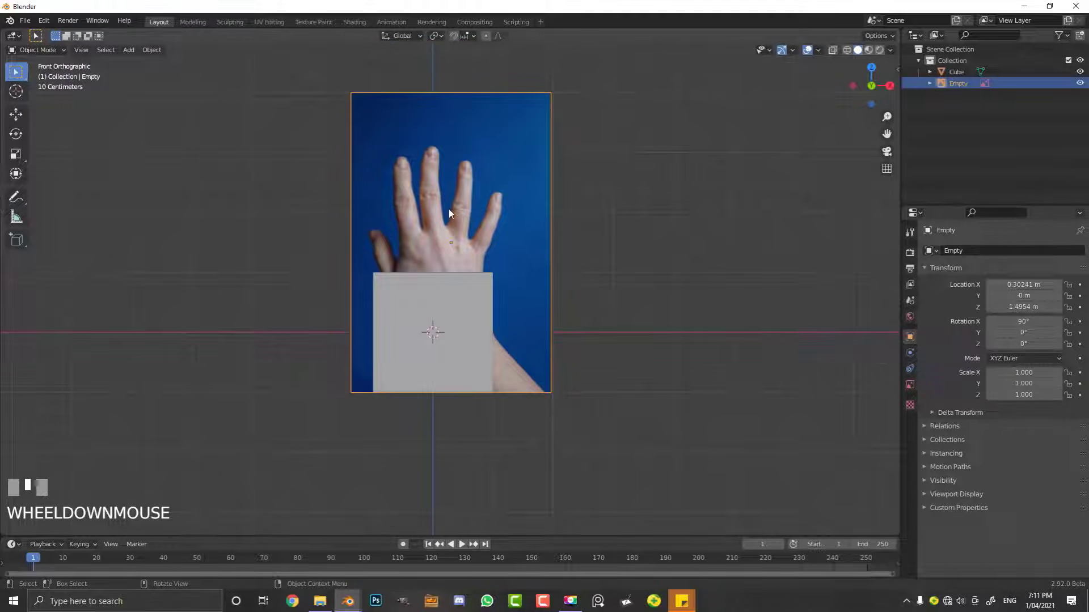
middle_click_drag(448, 209, 423, 275)
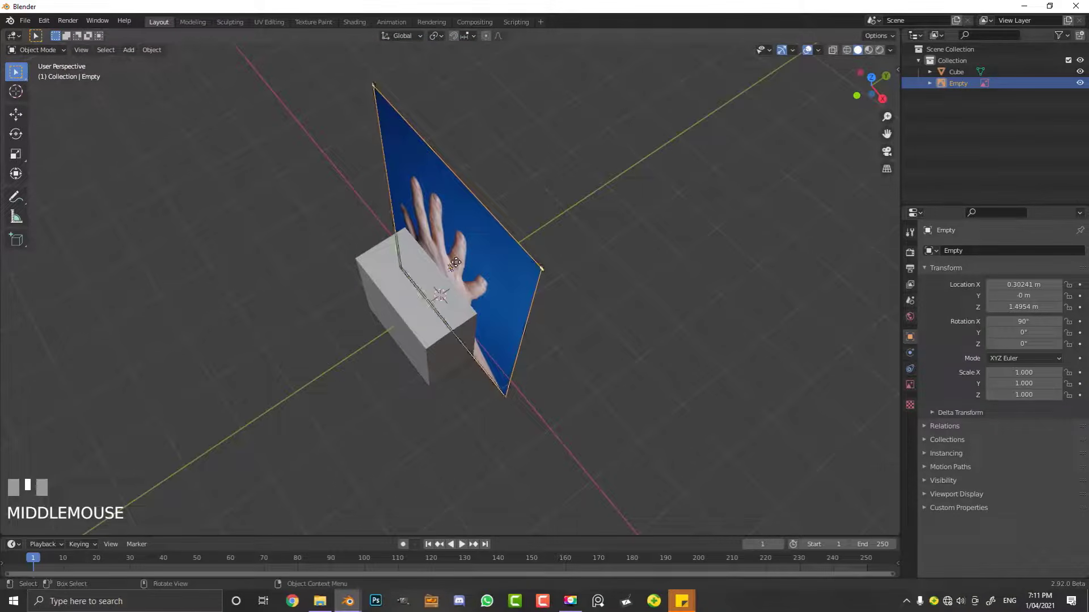
scroll(501, 254, "down", 2)
middle_click_drag(535, 274, 501, 270)
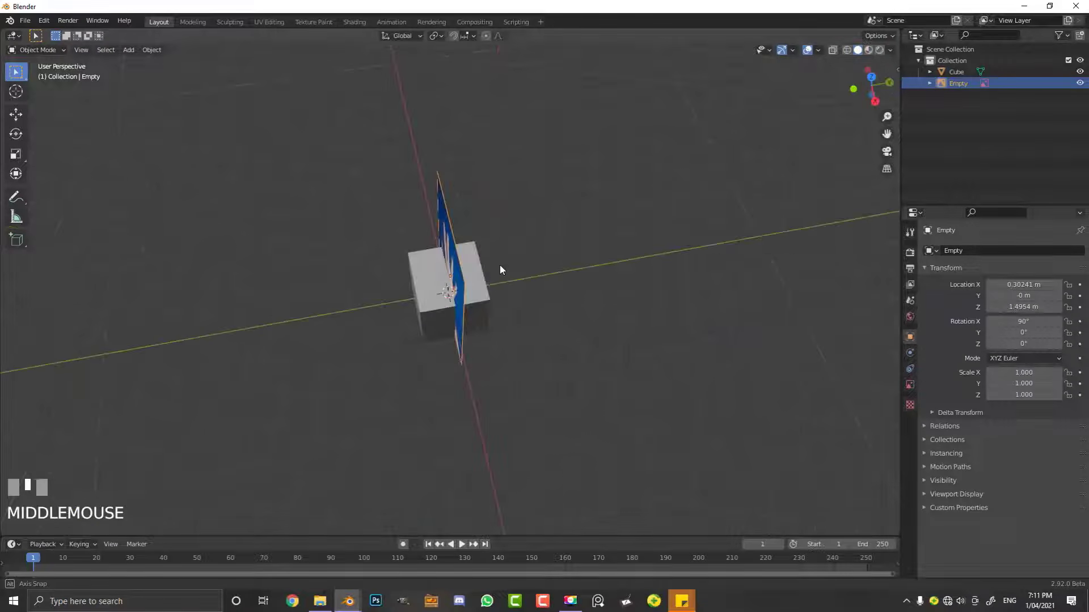
scroll(501, 270, "down", 1)
key("g")
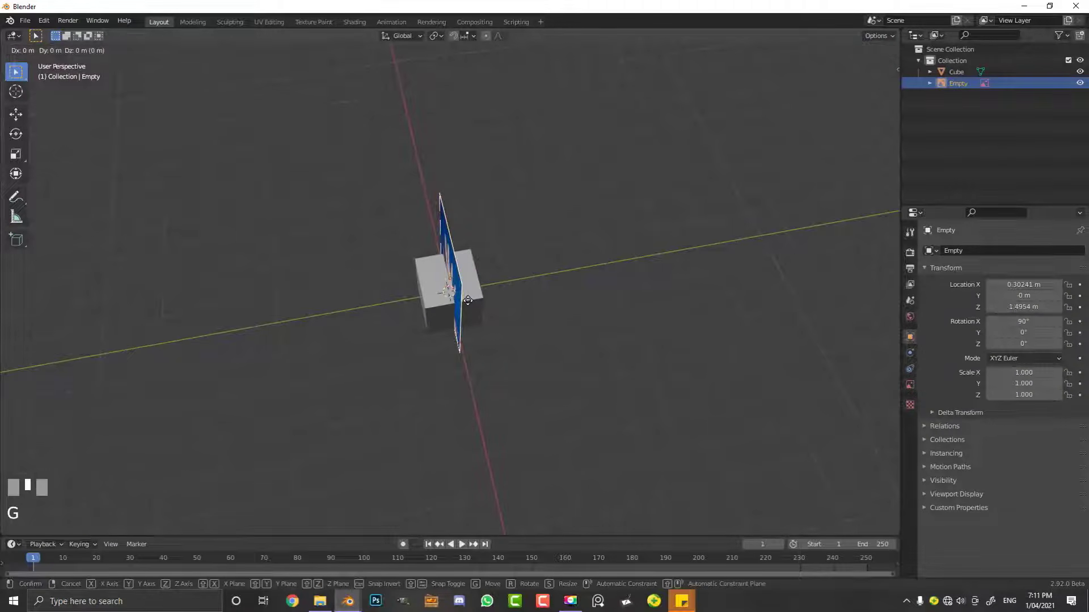
key("y")
left_click(653, 303)
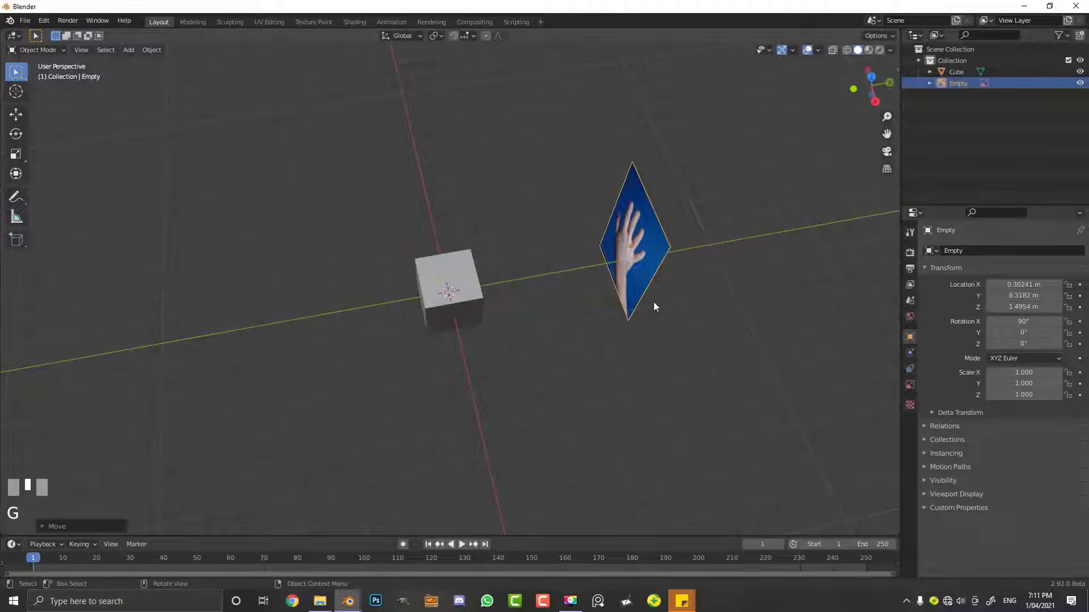
Step: Display the scene as wireframe in the front orthographic view so the hand photo can be traced through the cube
middle_click_drag(652, 303, 511, 319)
key("KP_3")
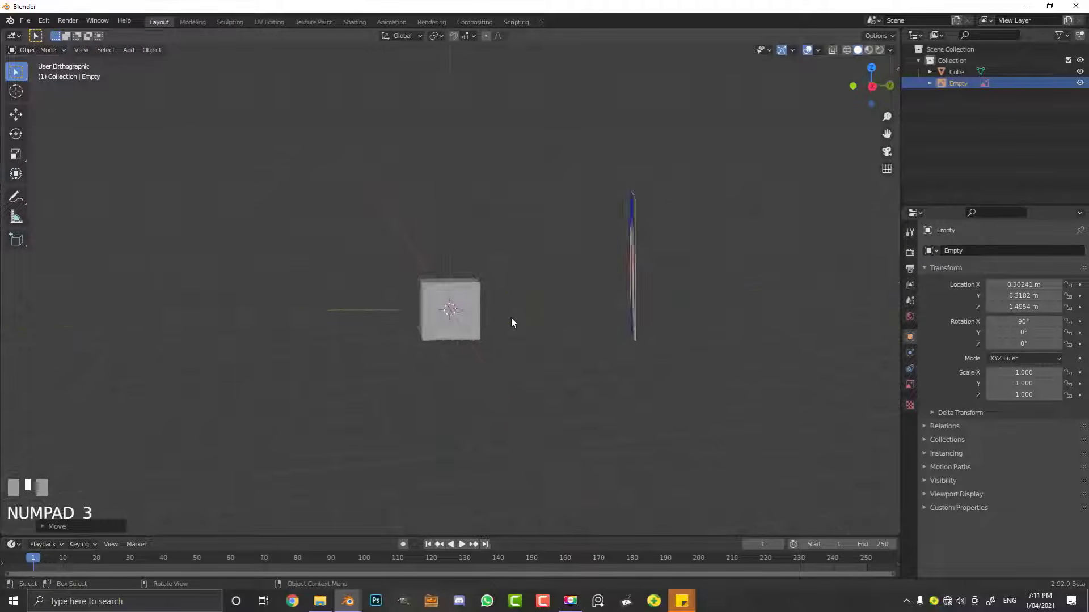
key("KP_1")
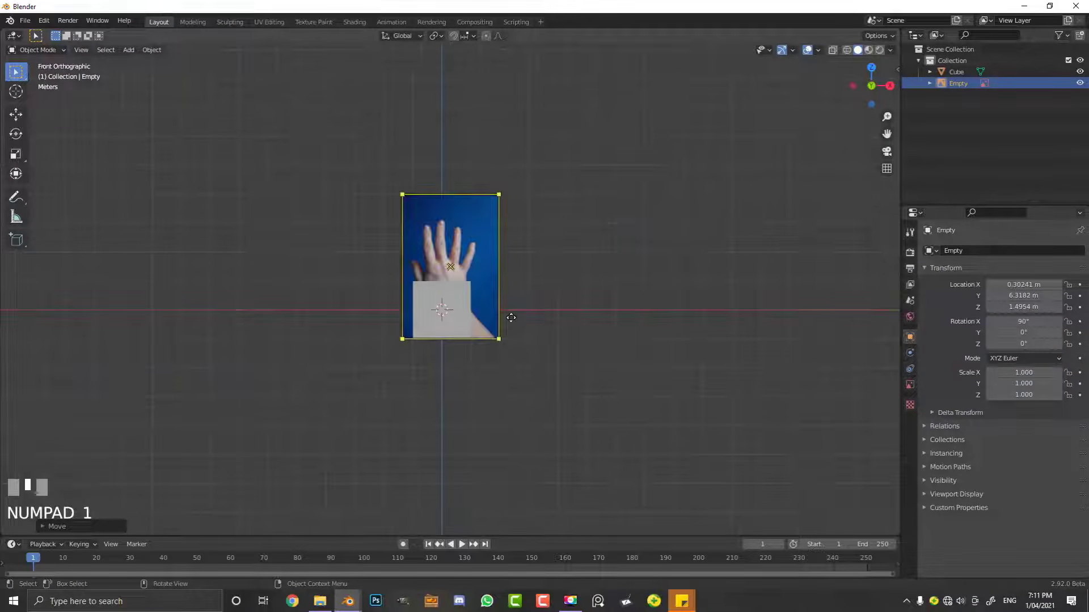
scroll(511, 322, "up", 5)
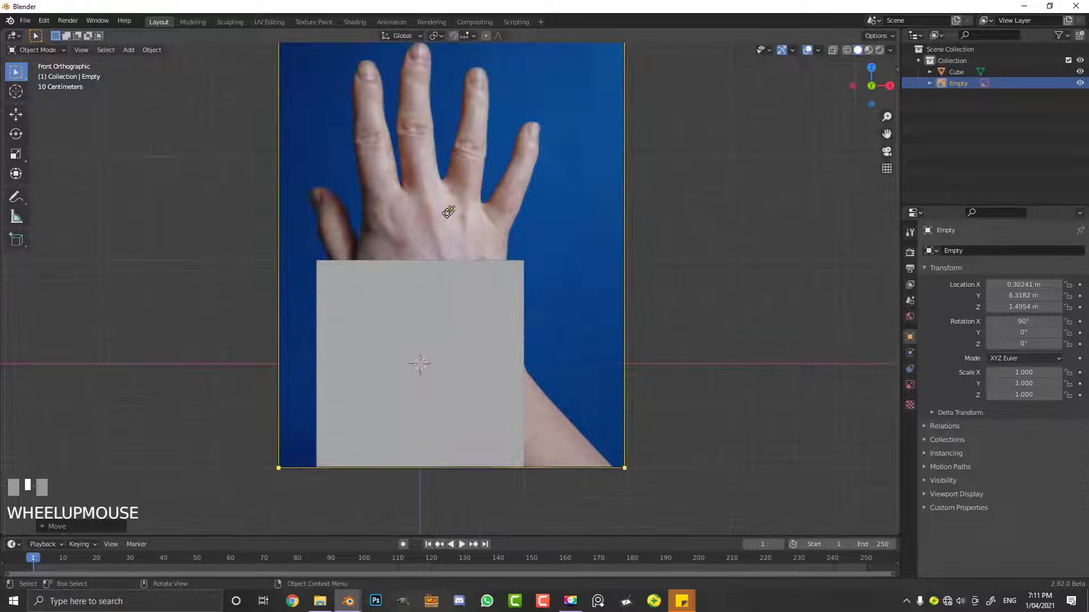
scroll(374, 239, "down", 3)
scroll(389, 202, "up", 2)
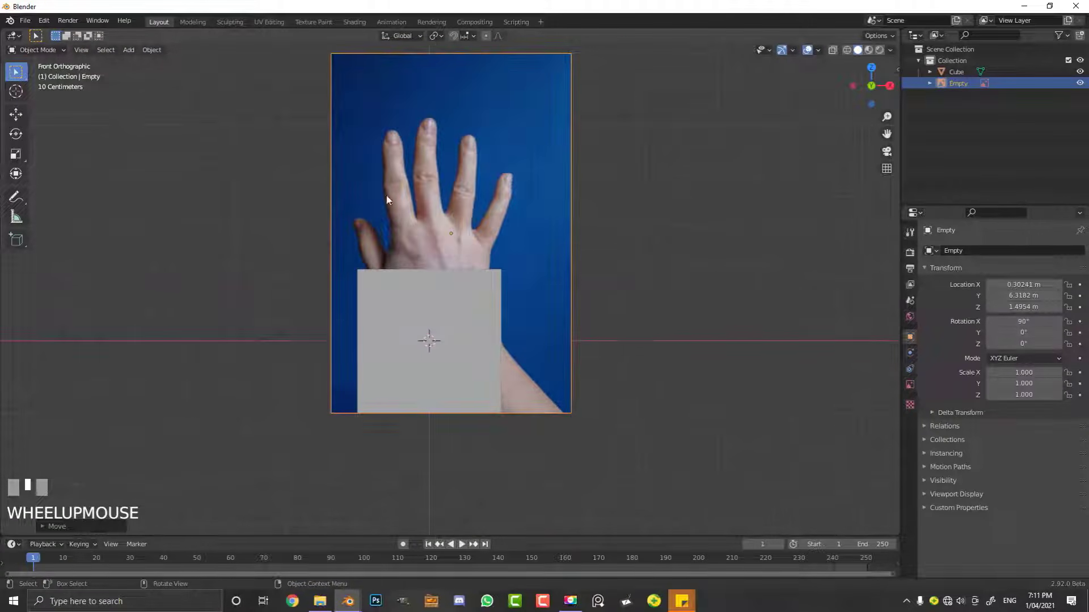
middle_click_drag(422, 345, 444, 353, "shift")
scroll(459, 238, "up", 2)
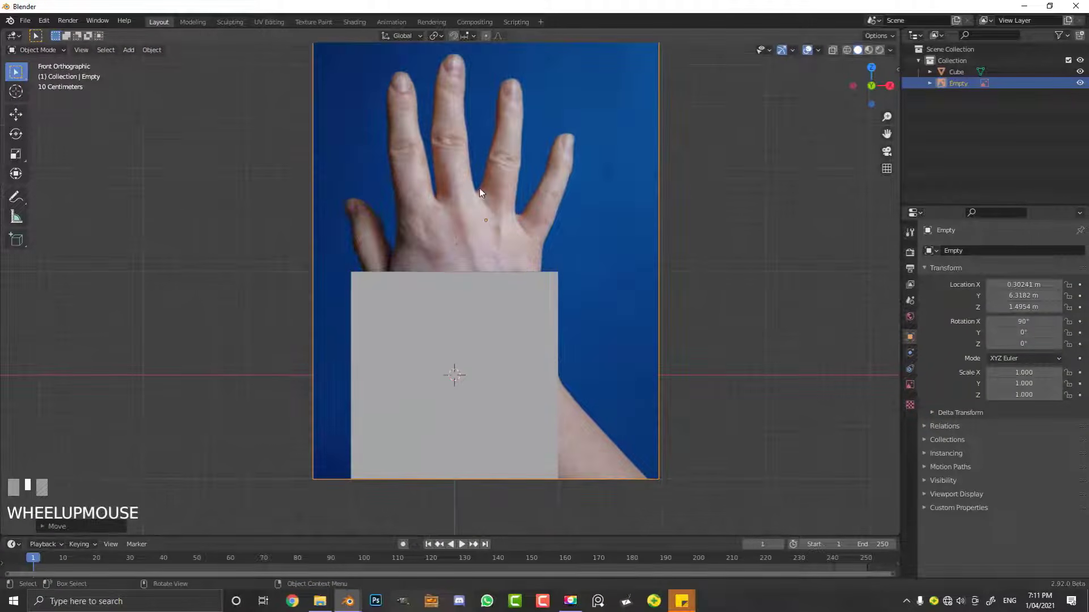
scroll(483, 204, "down", 1)
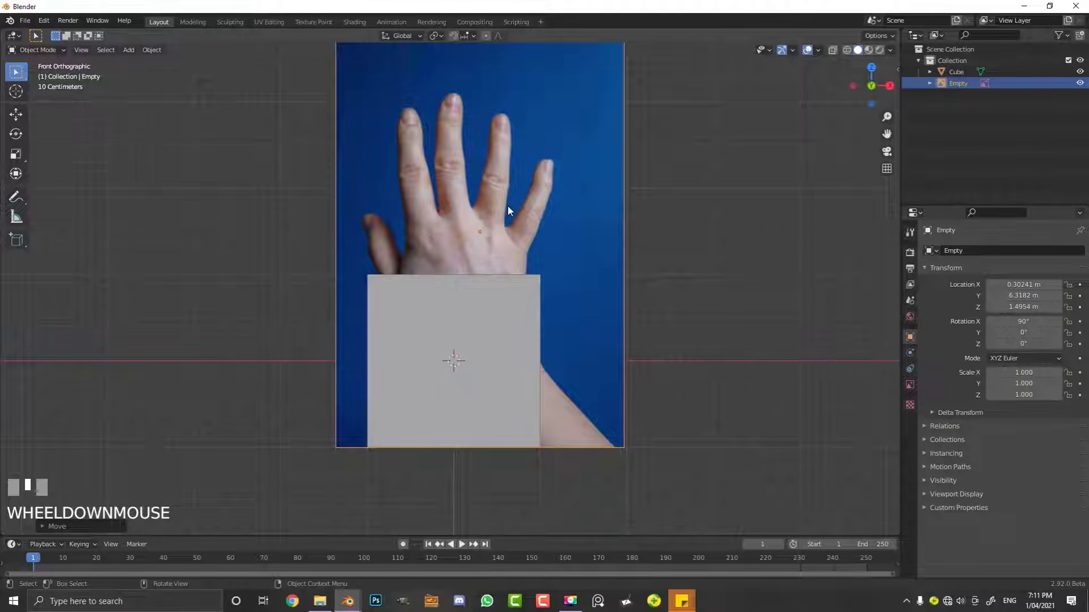
key("z")
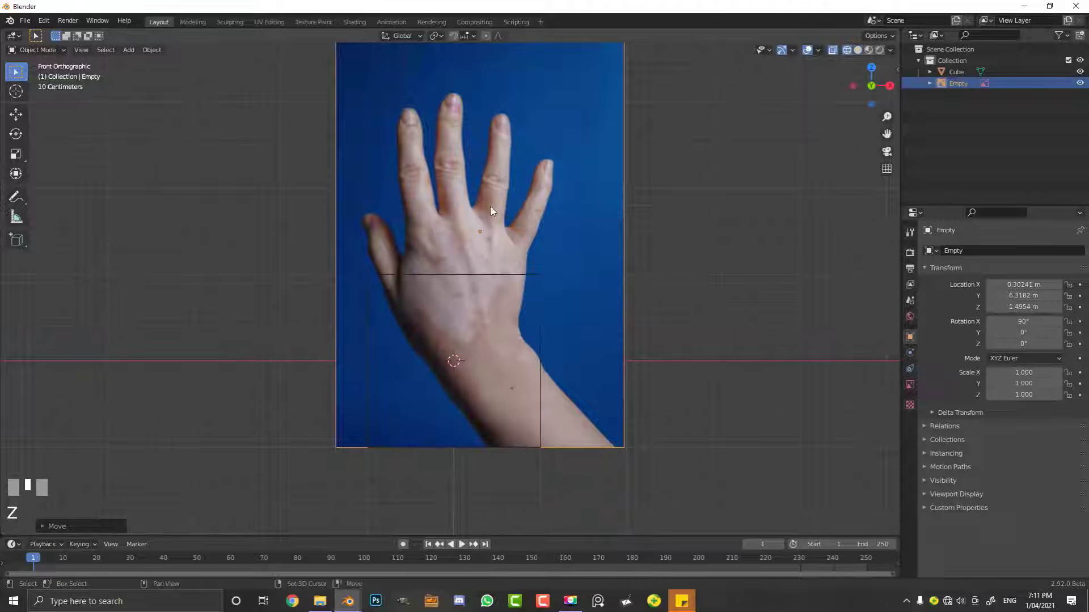
scroll(492, 207, "down", 1)
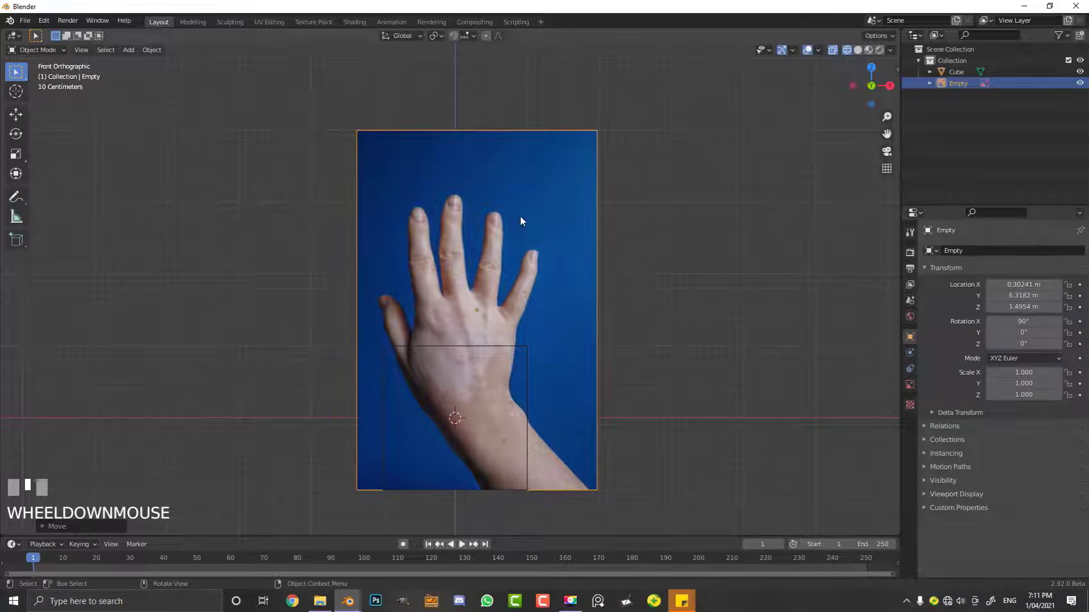
scroll(519, 216, "up", 2)
key("z")
left_click(450, 245)
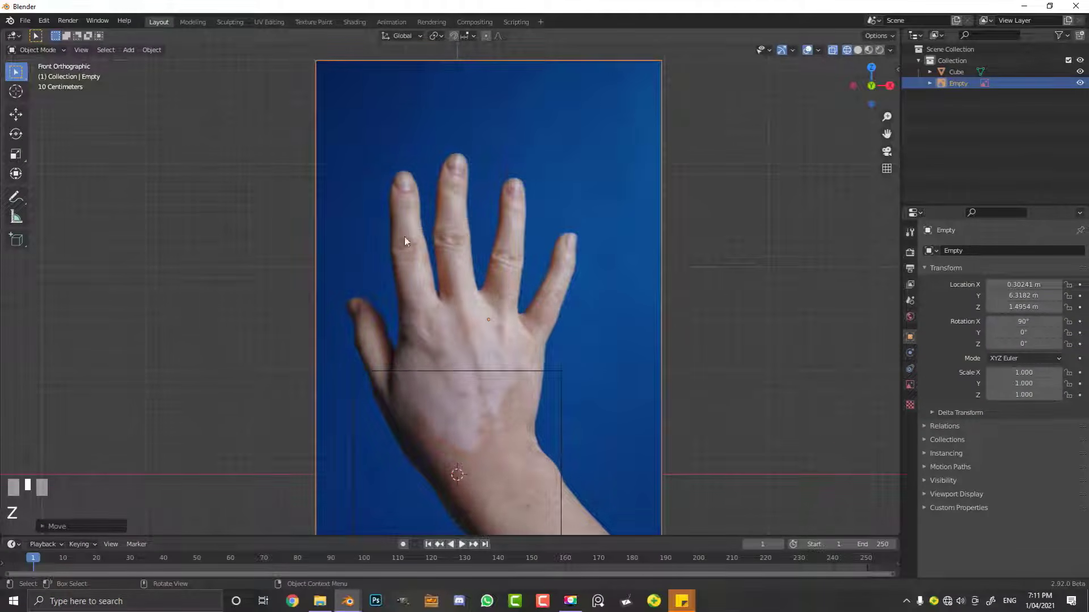
Step: Lower the reference image so the palm sits over the cube, at about X 0.25 m and Z 0.57 m
scroll(498, 324, "down", 2)
middle_click_drag(506, 376, 494, 330, "shift")
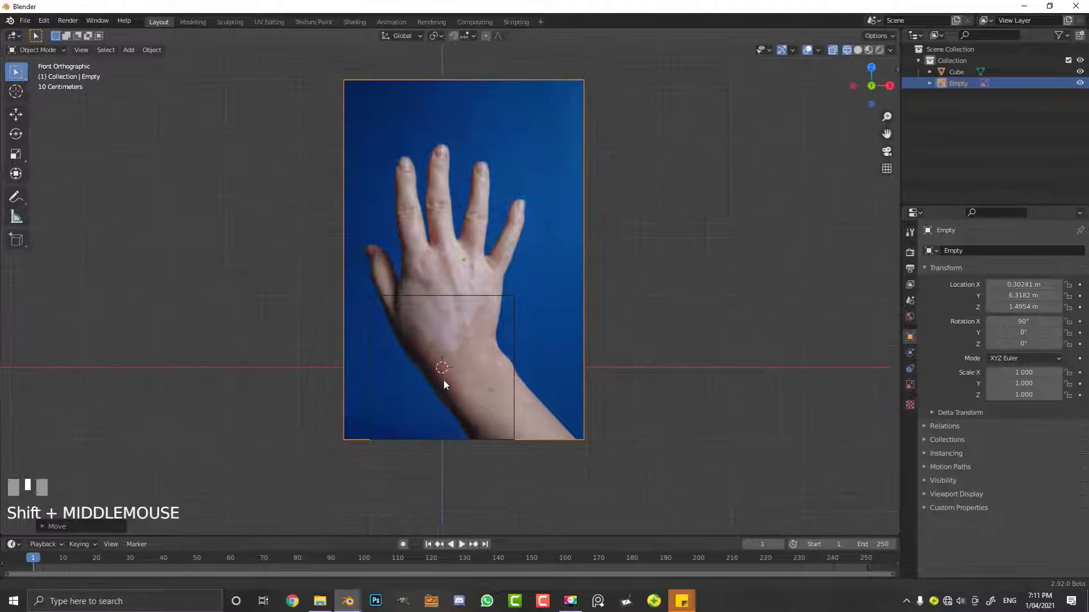
middle_click_drag(444, 380, 456, 318, "shift")
key("g")
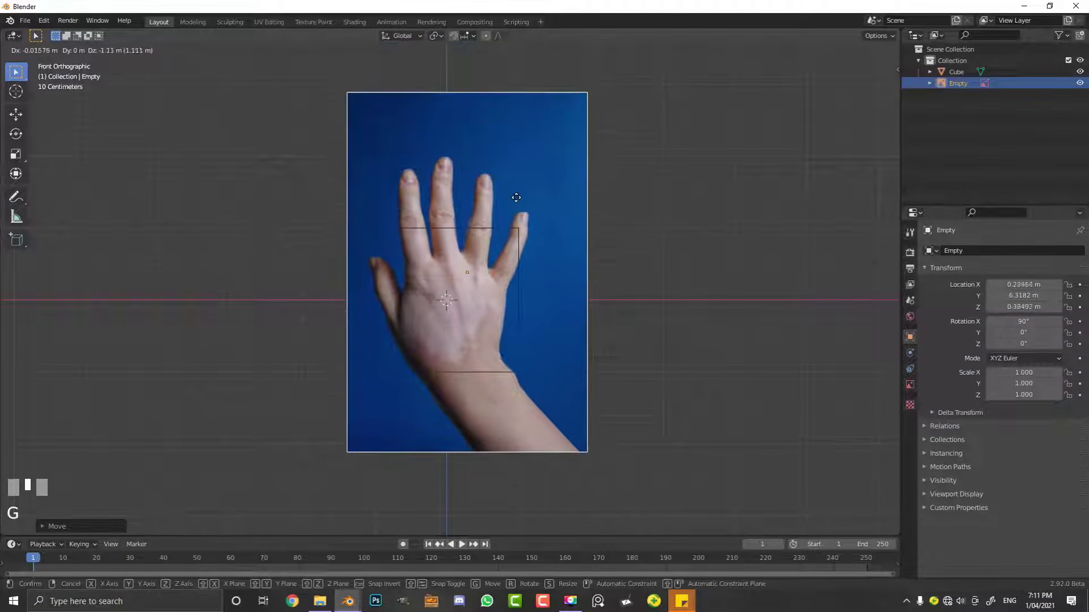
left_click(537, 220)
key("s")
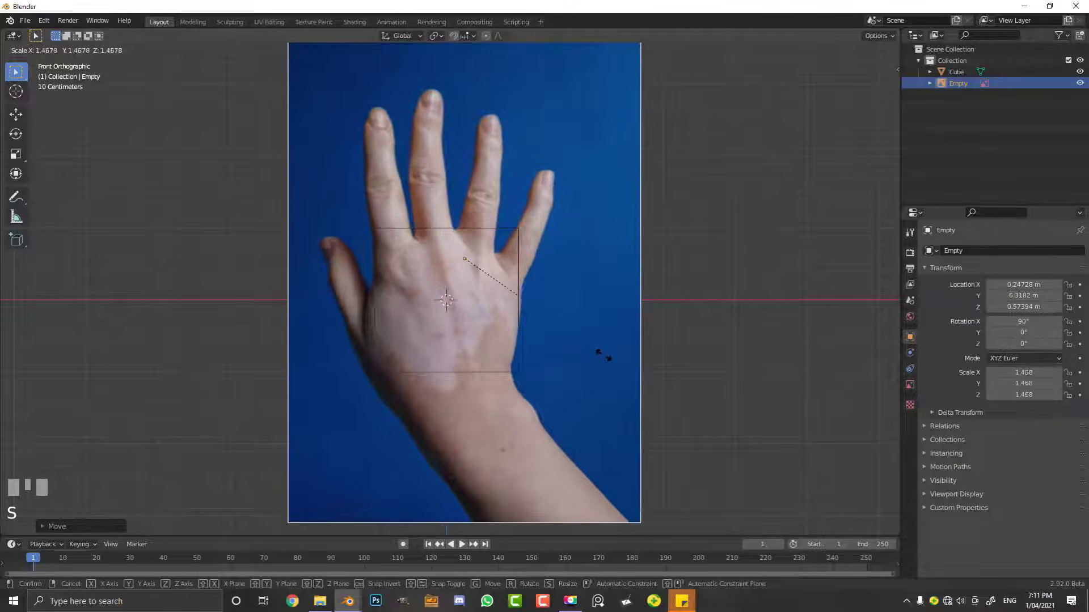
key("shift+x")
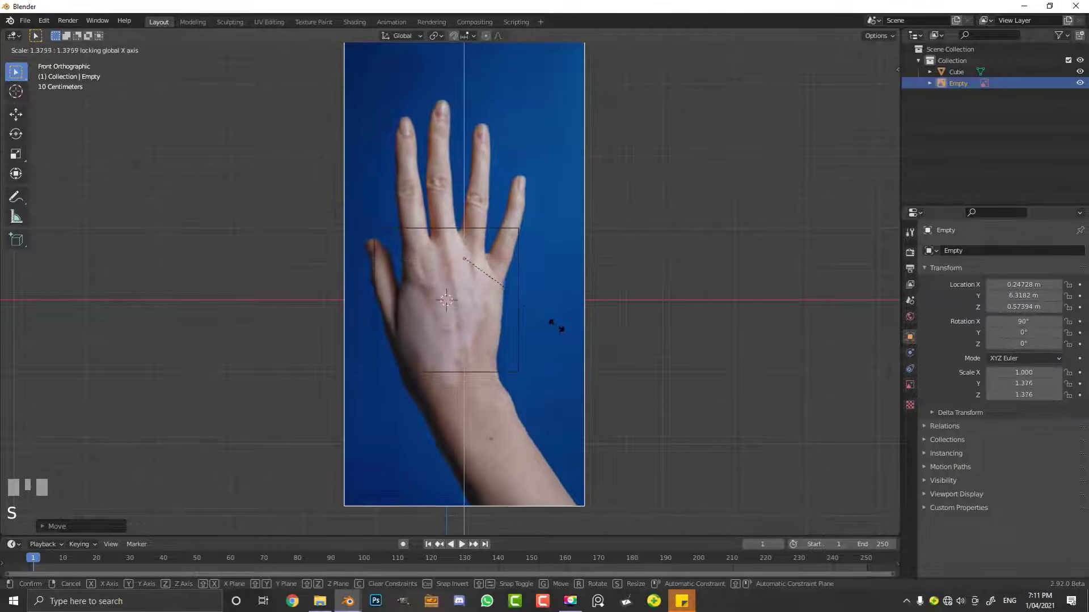
right_click(610, 320)
Step: Scale the reference image uniformly to about 1.26 and rotate it to about -4.3° around Y to straighten the palm
key("s")
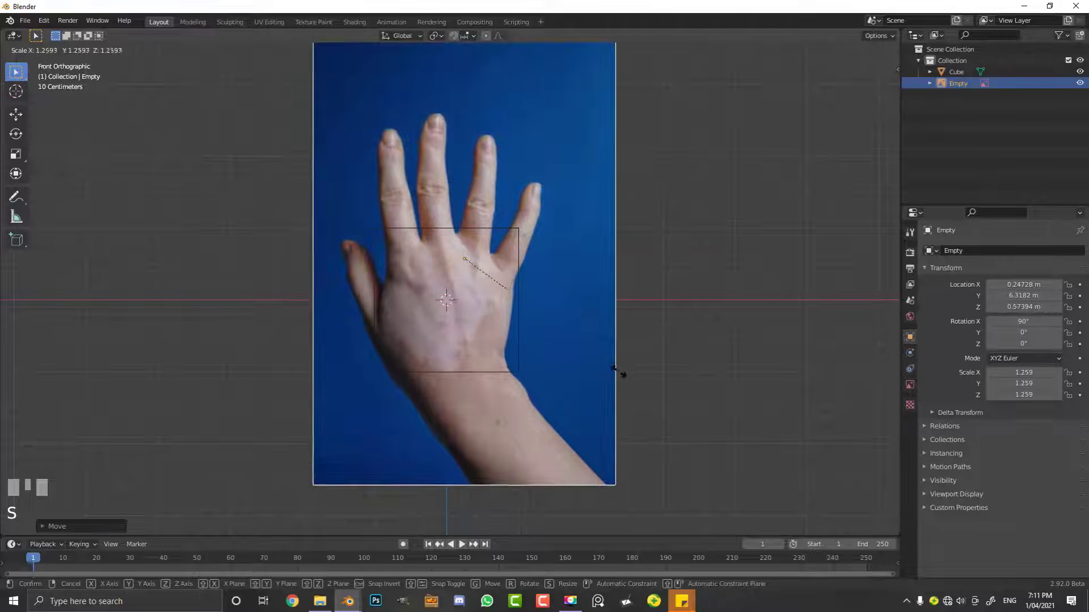
left_click(615, 369)
key("r")
left_click(663, 341)
Step: Fit the palm to the cube outline by moving the image to about X 0.21 m, Z 0.70 m and enlarging it to about 1.41
key("g")
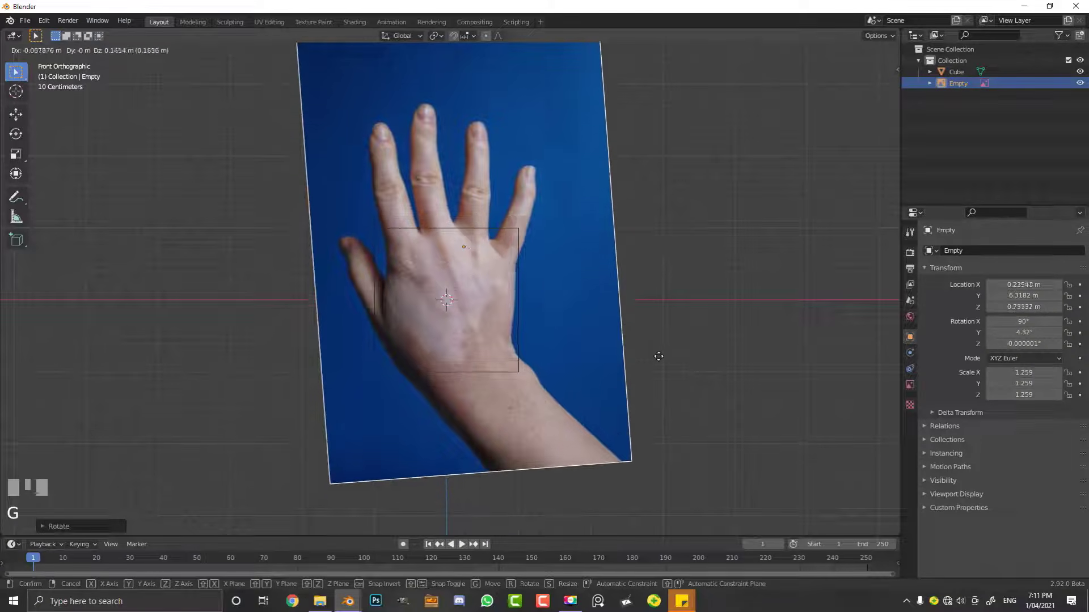
left_click(656, 359)
scroll(513, 245, "up", 3)
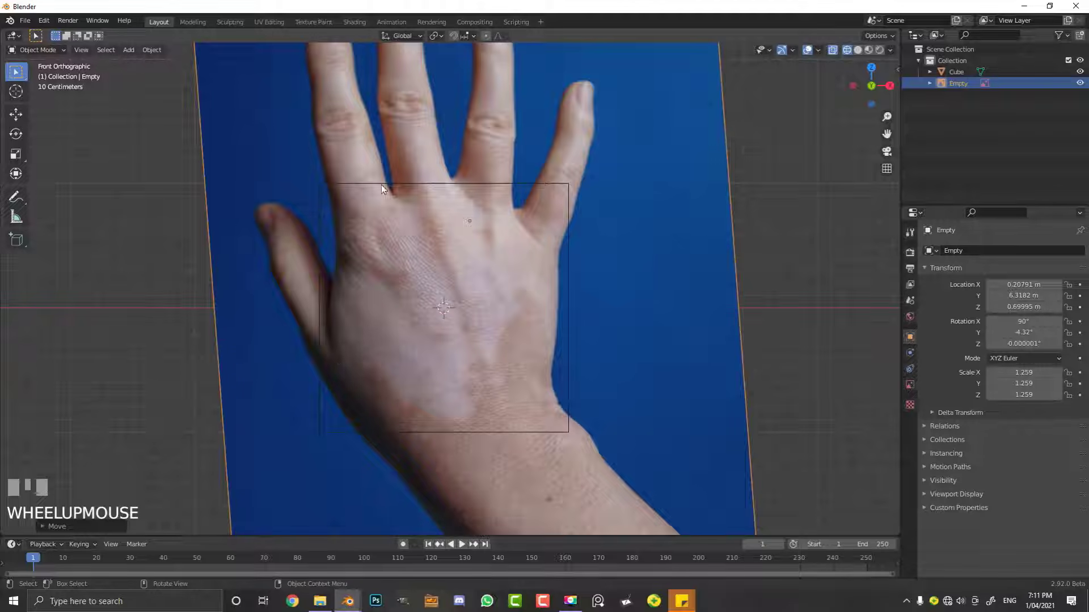
scroll(690, 358, "down", 1)
key("s")
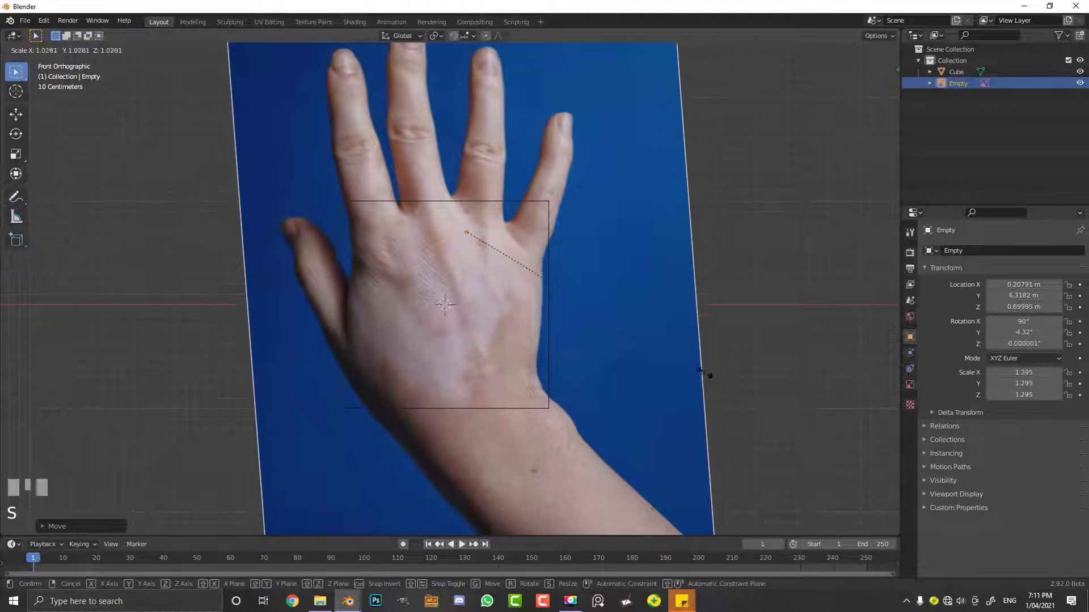
left_click(716, 395)
scroll(592, 289, "down", 1)
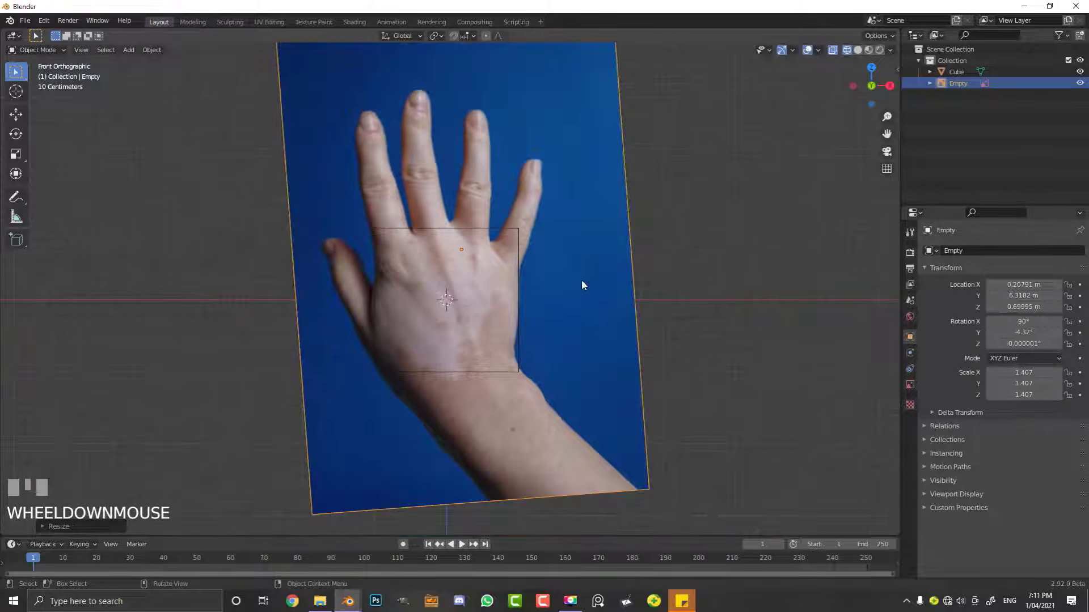
Step: In Edit Mode, scale all of the cube's vertices along Y to a little over a third of its depth, working from the right view
left_click(495, 231)
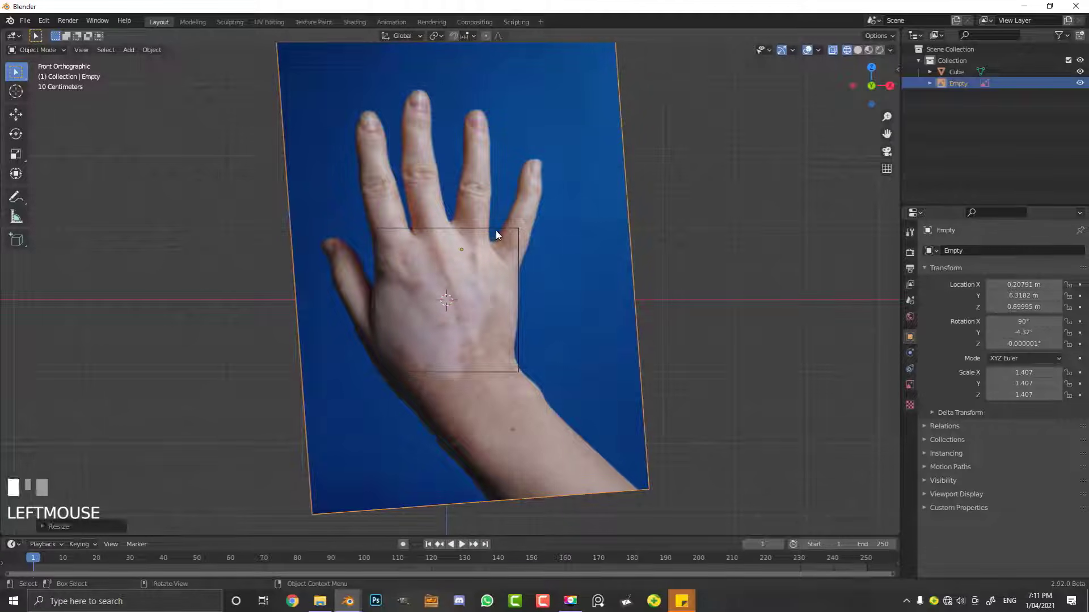
middle_click_drag(539, 256, 468, 259)
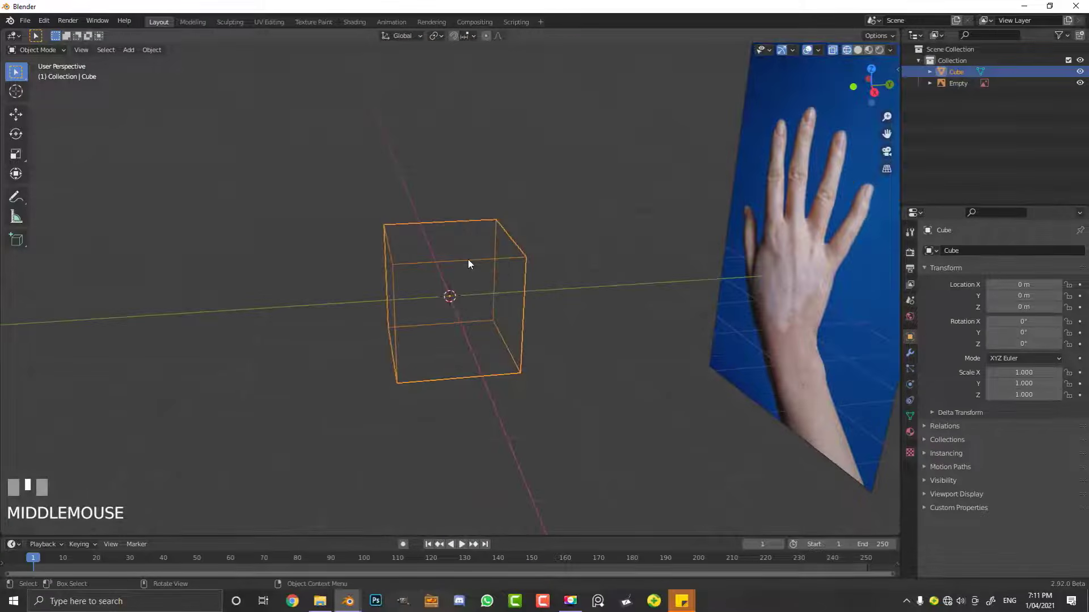
key("KP_3")
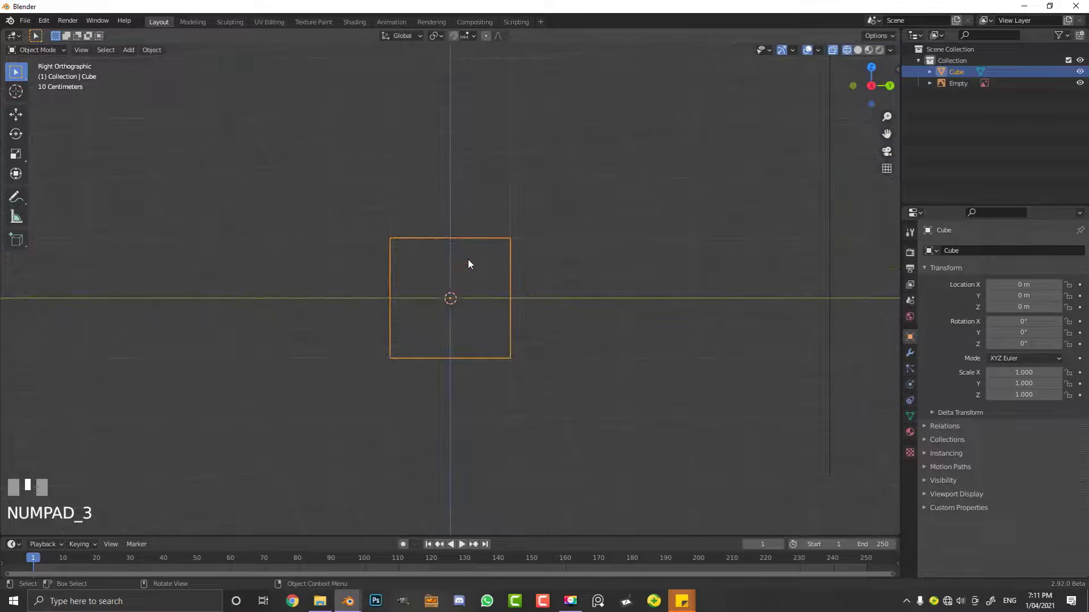
key("Tab")
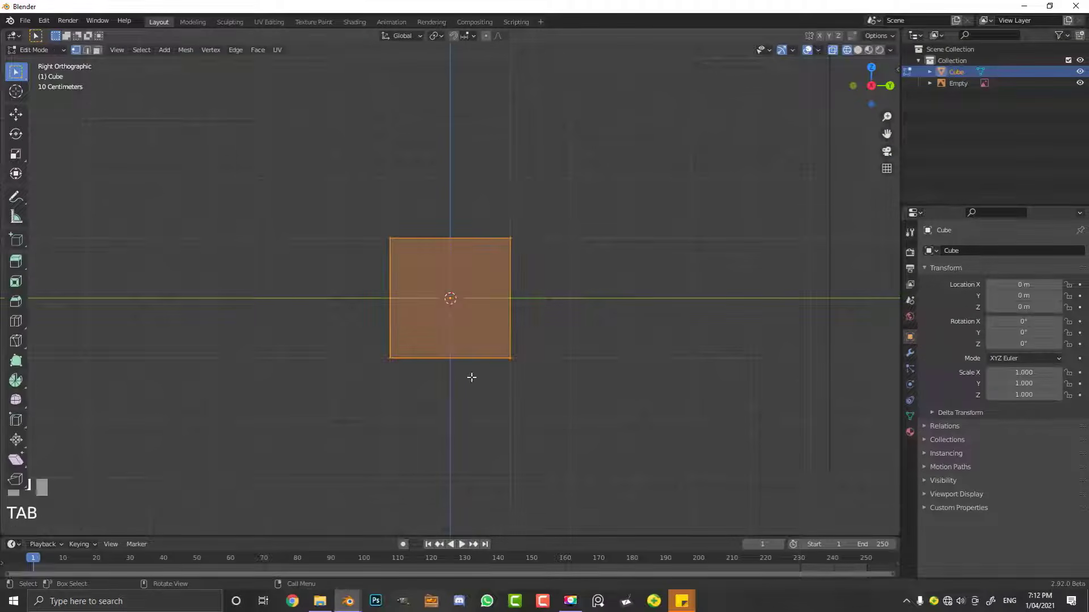
left_click_drag(618, 433, 287, 141)
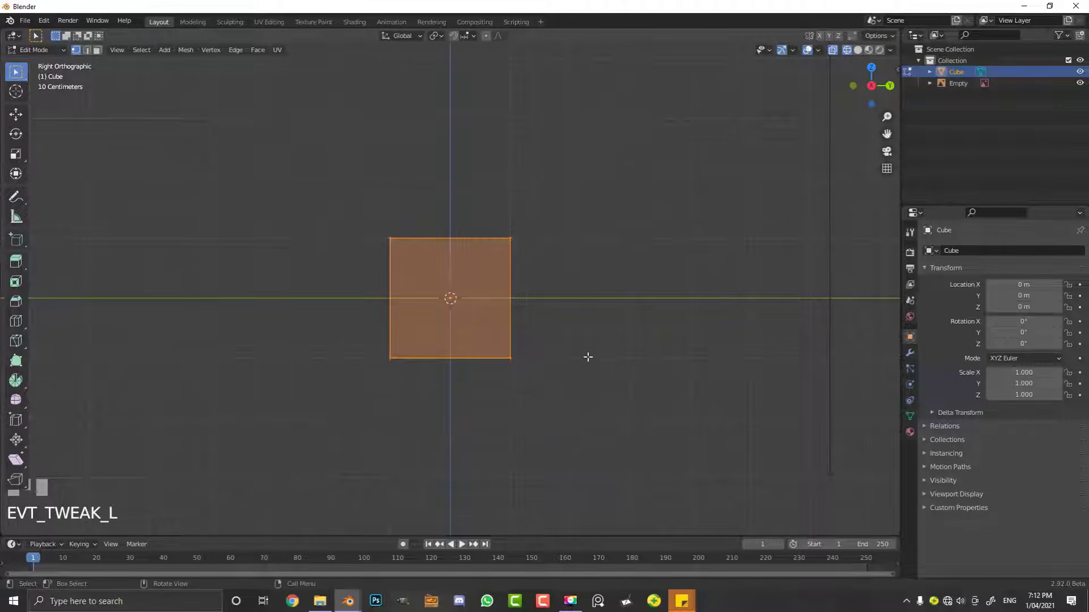
scroll(601, 369, "up", 1)
key("s")
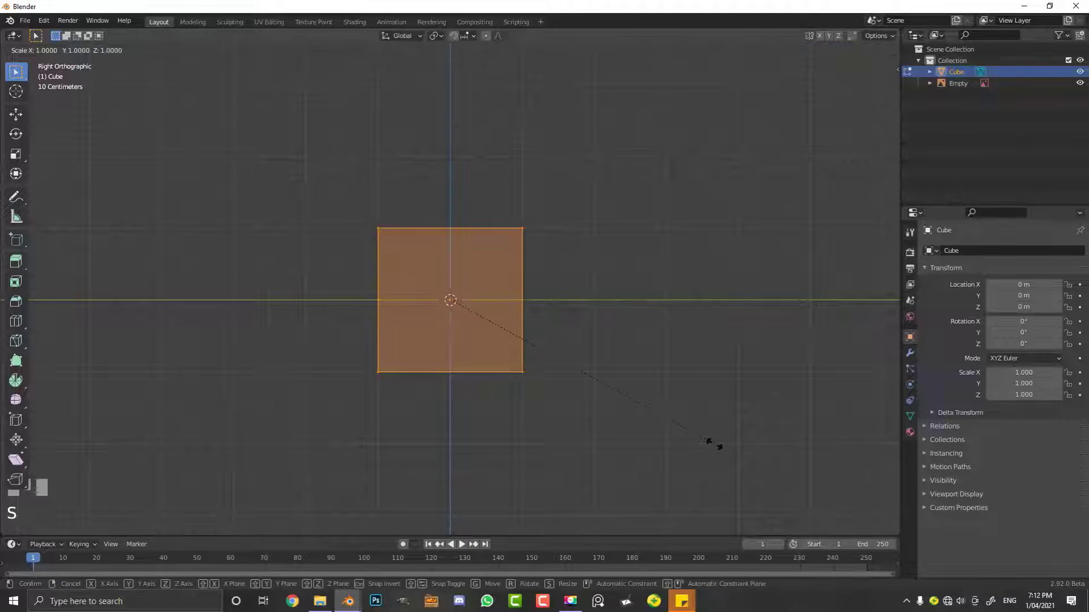
key("y")
left_click(552, 336)
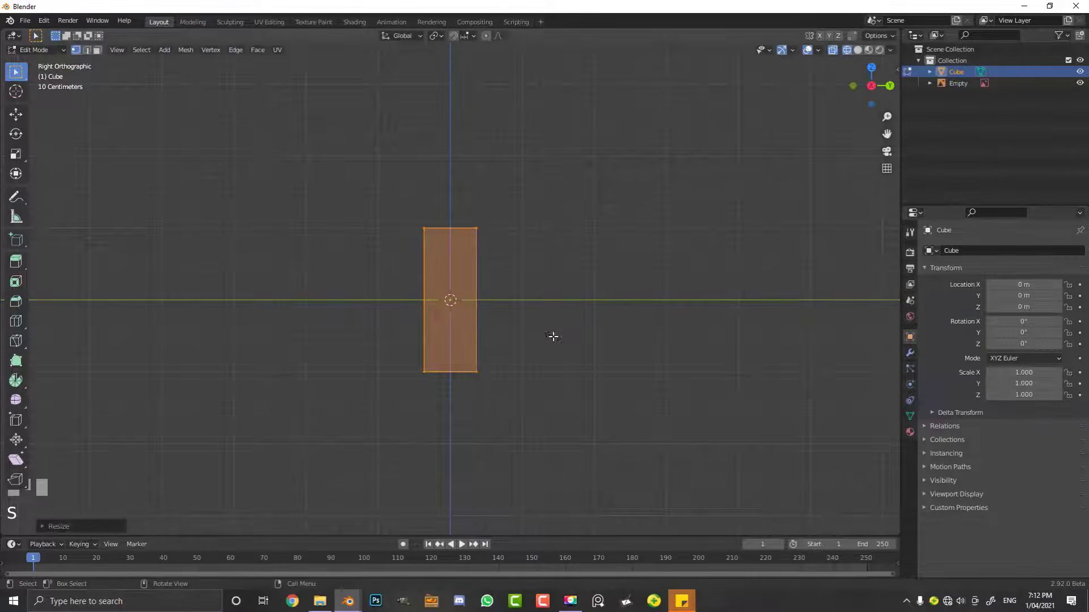
Step: Scale the cube's vertices along Y once more to thin the palm block slightly
middle_click_drag(553, 337, 708, 404)
key("s")
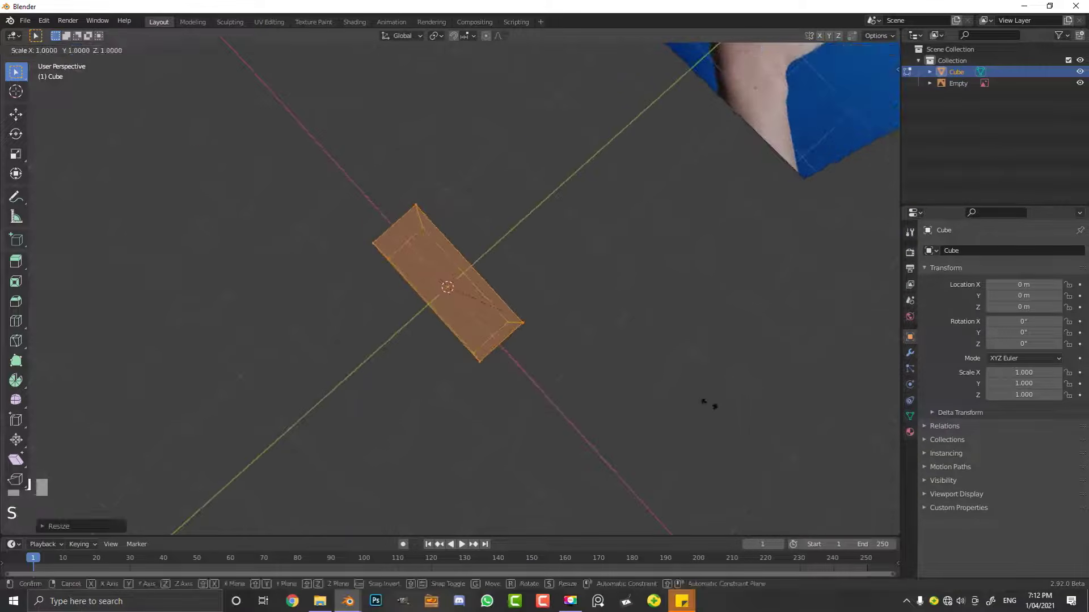
key("y")
left_click(648, 360)
middle_click_drag(624, 386, 551, 318)
key("KP_1")
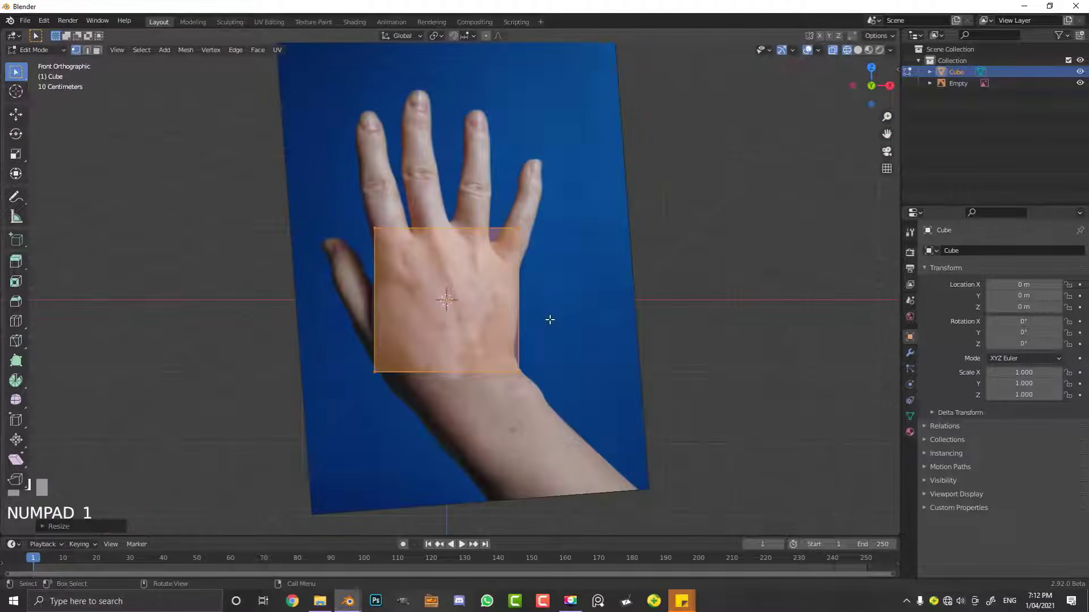
Step: Add three evenly spaced vertical loop cuts to the block, dividing the palm into four columns, one per finger
scroll(475, 278, "up", 3)
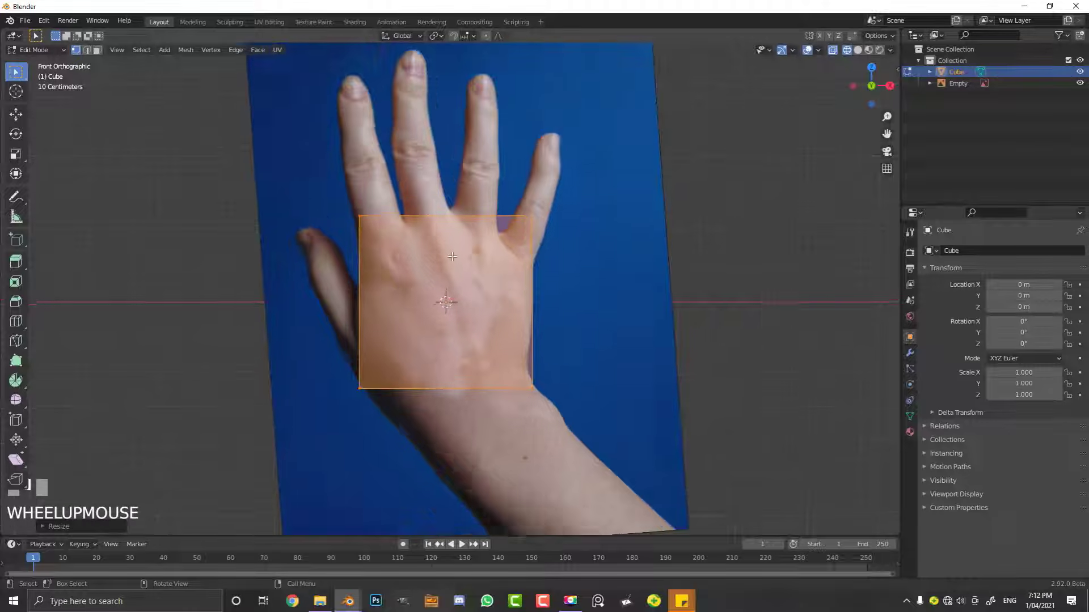
middle_click_drag(419, 232, 407, 313, "shift")
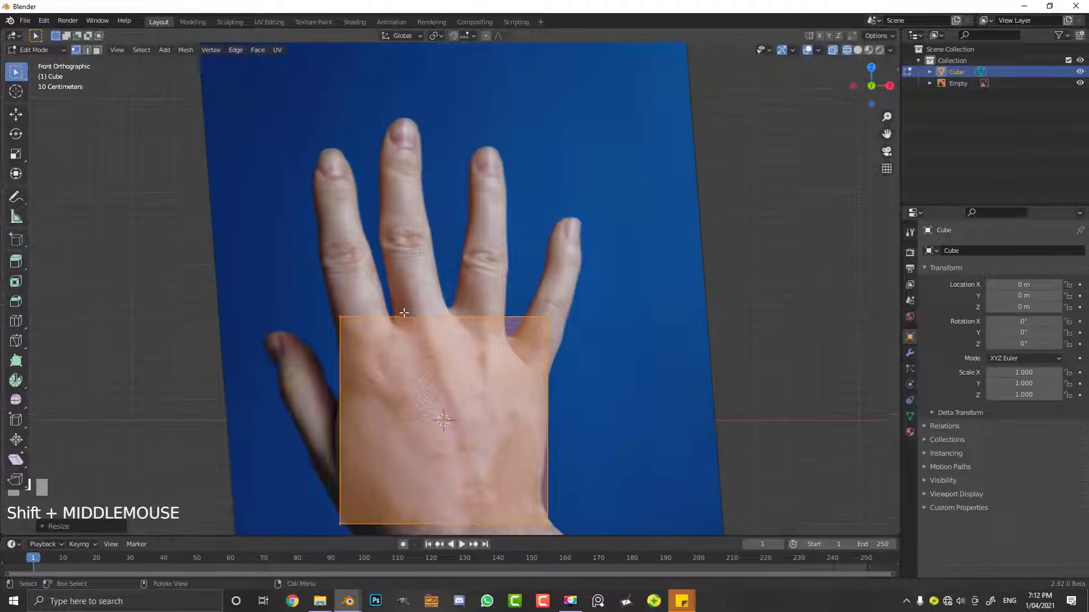
scroll(335, 375, "up", 3)
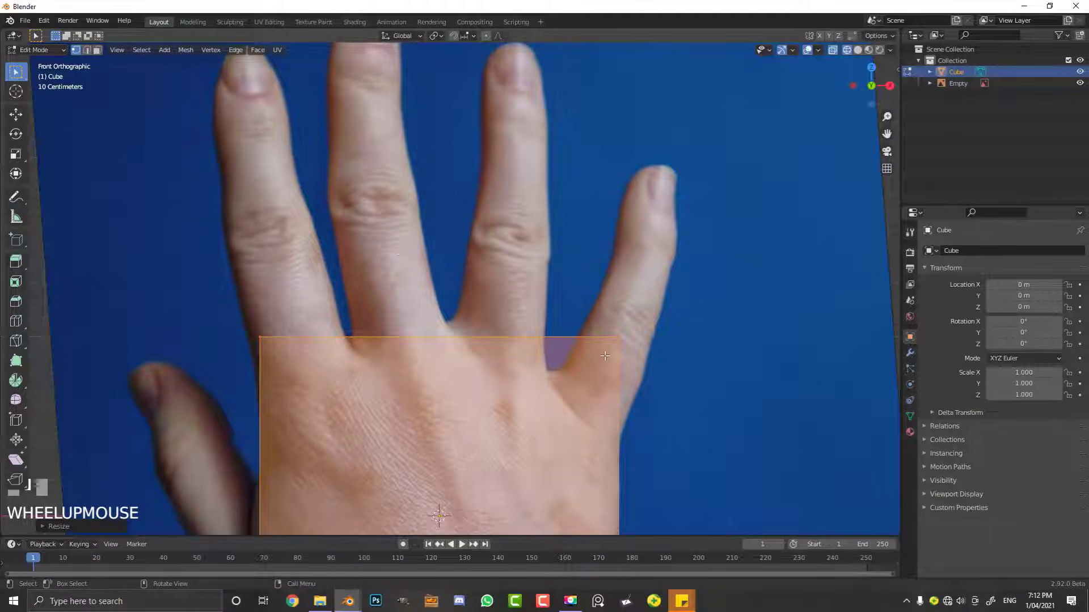
middle_click_drag(362, 391, 364, 259, "shift")
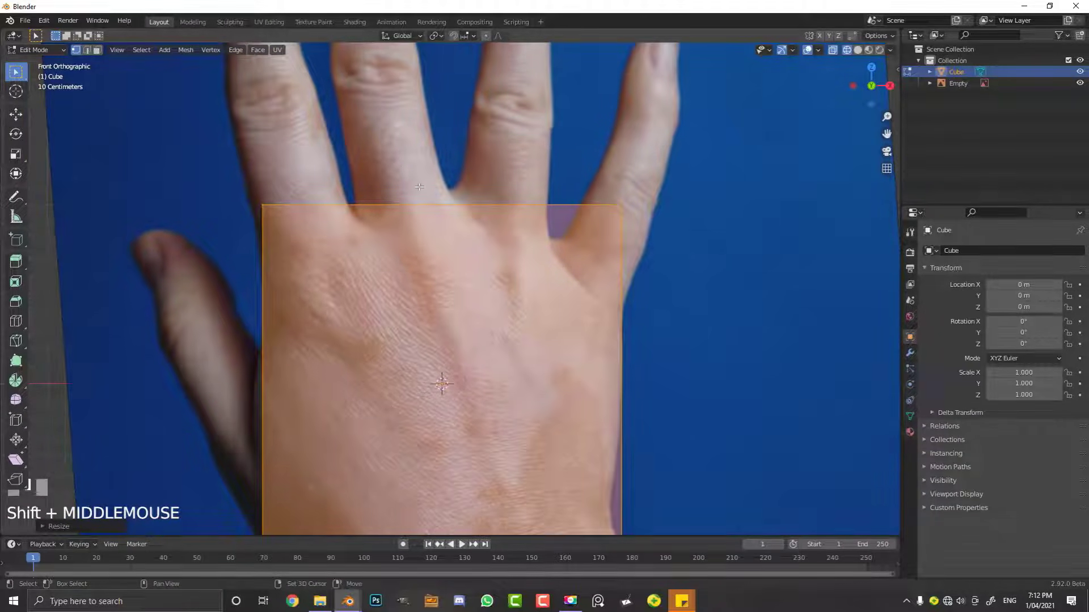
middle_click_drag(374, 181, 361, 252, "shift")
scroll(233, 301, "up", 3)
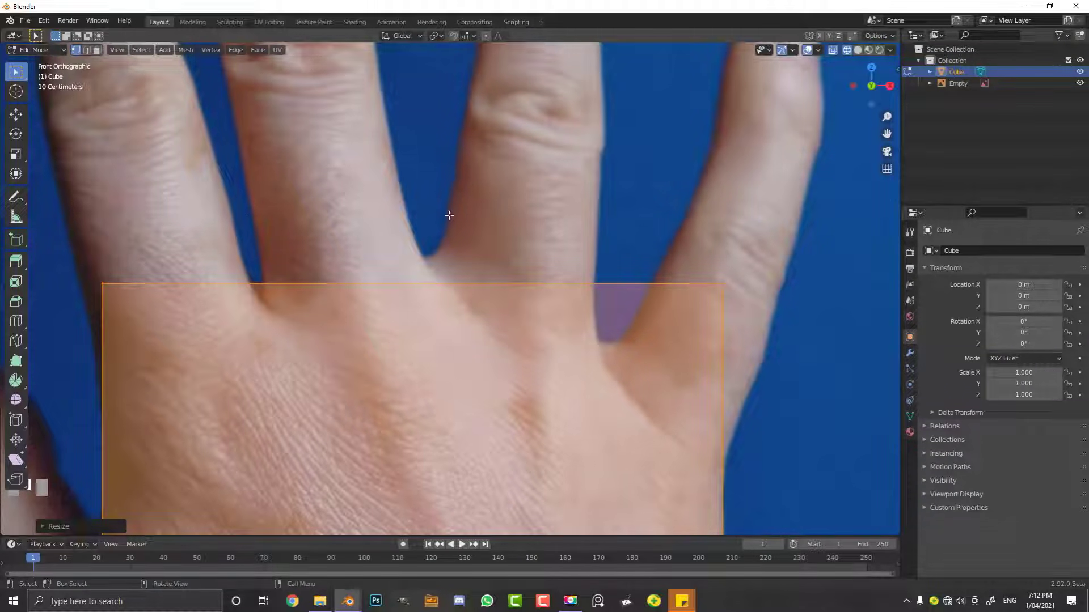
scroll(425, 301, "down", 3)
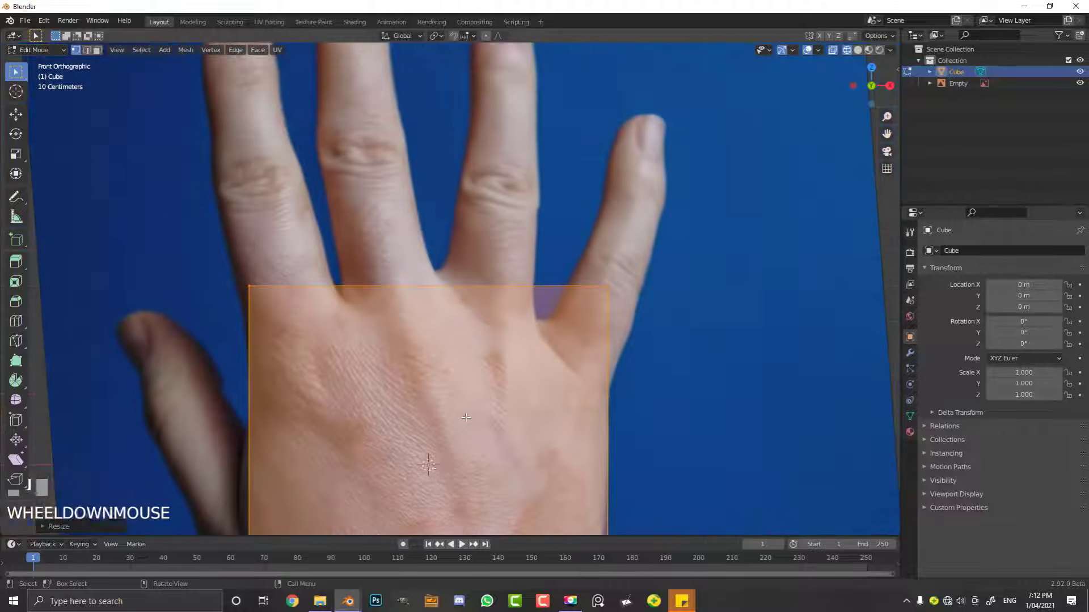
middle_click_drag(425, 302, 424, 231, "shift")
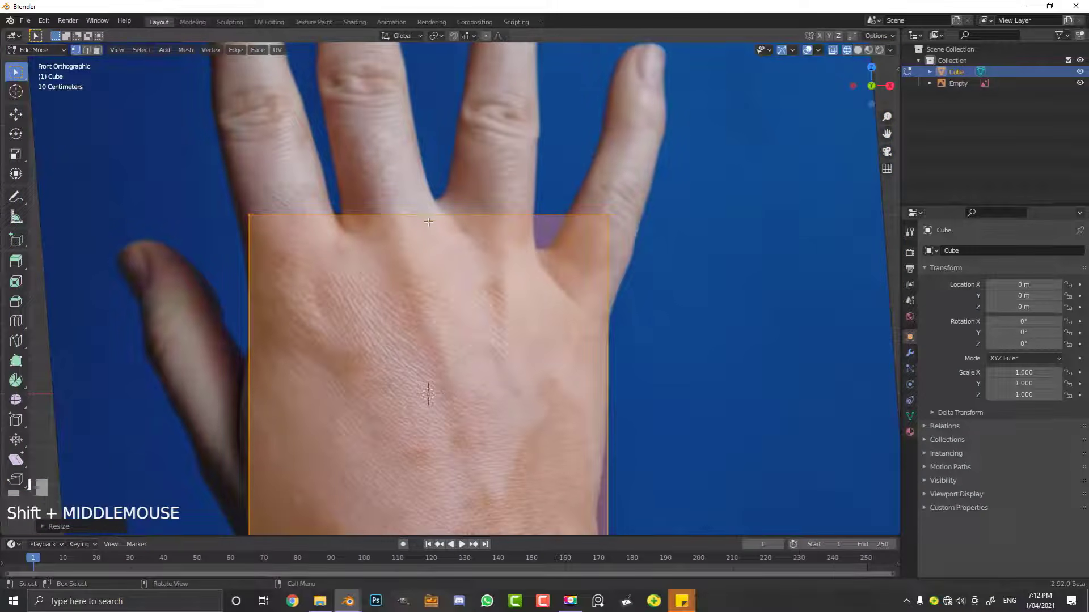
key("ctrl+r")
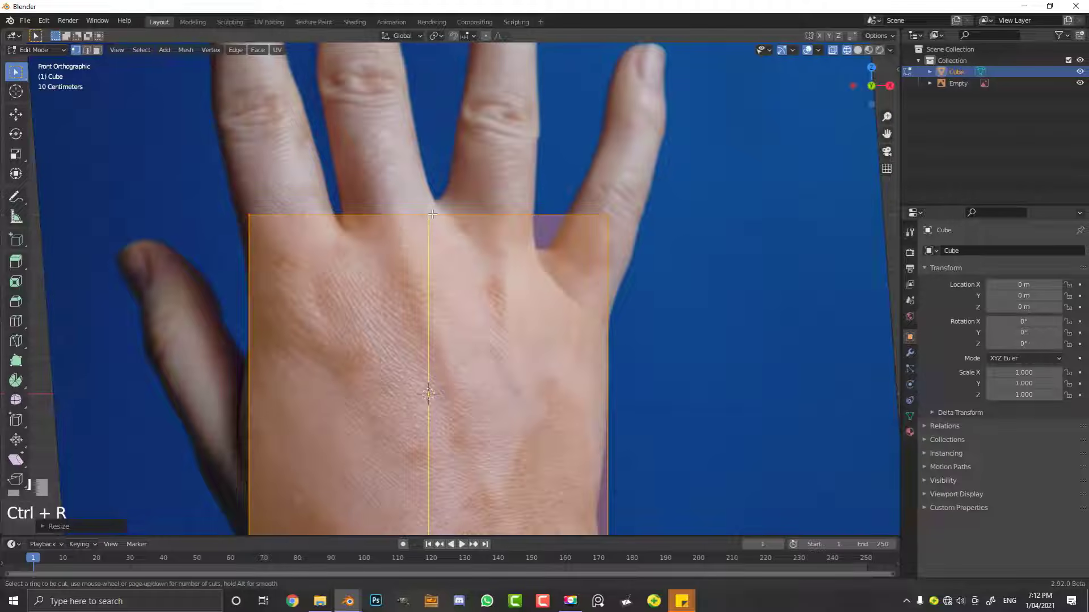
scroll(433, 214, "up", 1)
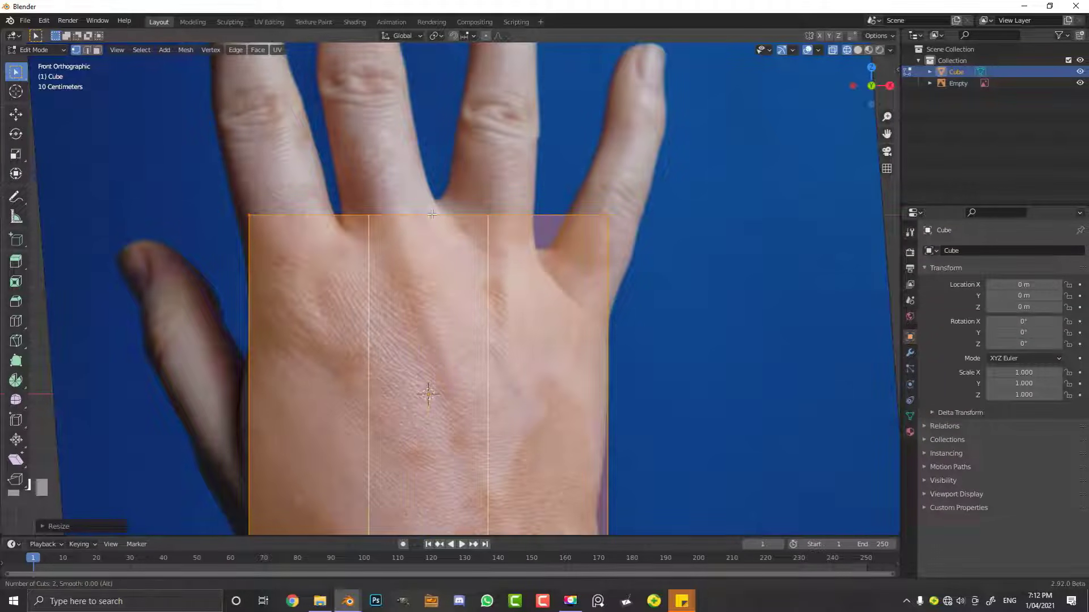
scroll(432, 214, "up", 1)
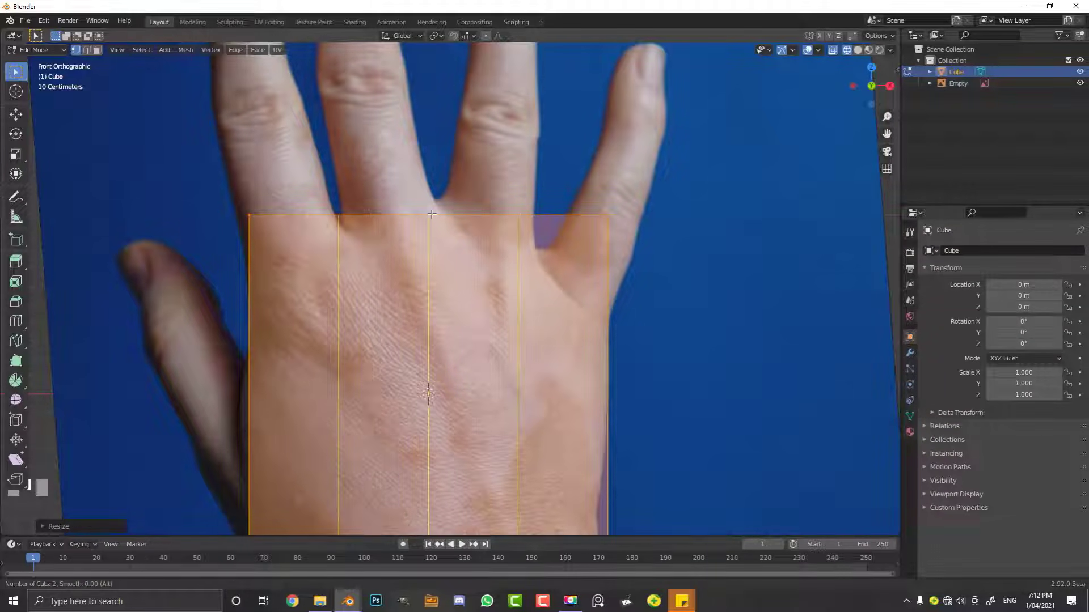
left_click(432, 214)
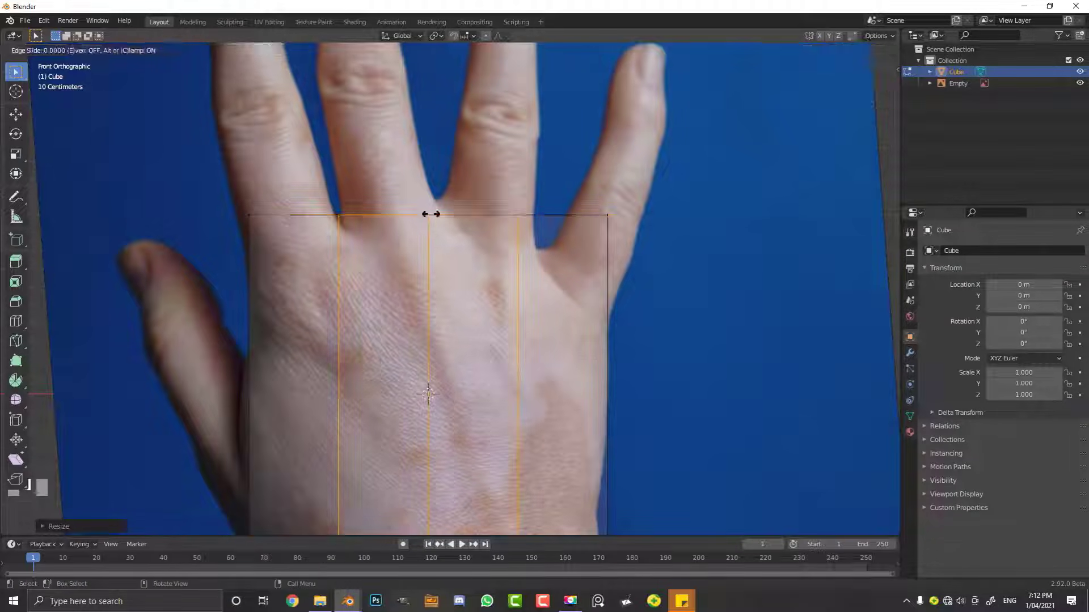
Step: Examine the divided block from several angles in solid shading, then return to wireframe in the front view
scroll(432, 214, "down", 3)
middle_click_drag(432, 214, 492, 295)
middle_click_drag(313, 233, 346, 254)
key("z")
left_click(468, 272)
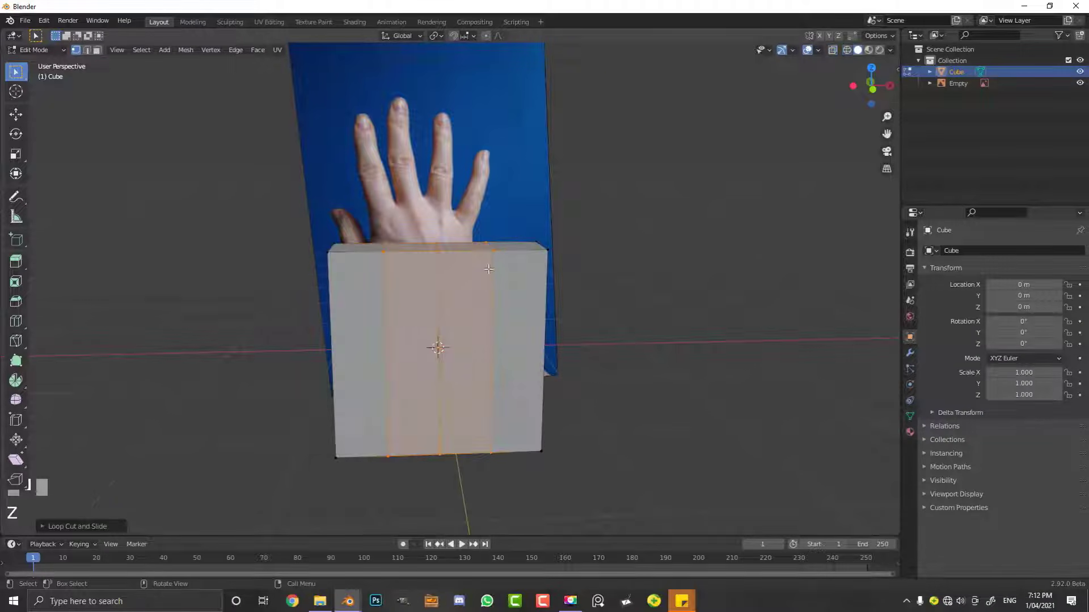
middle_click_drag(263, 161, 491, 217)
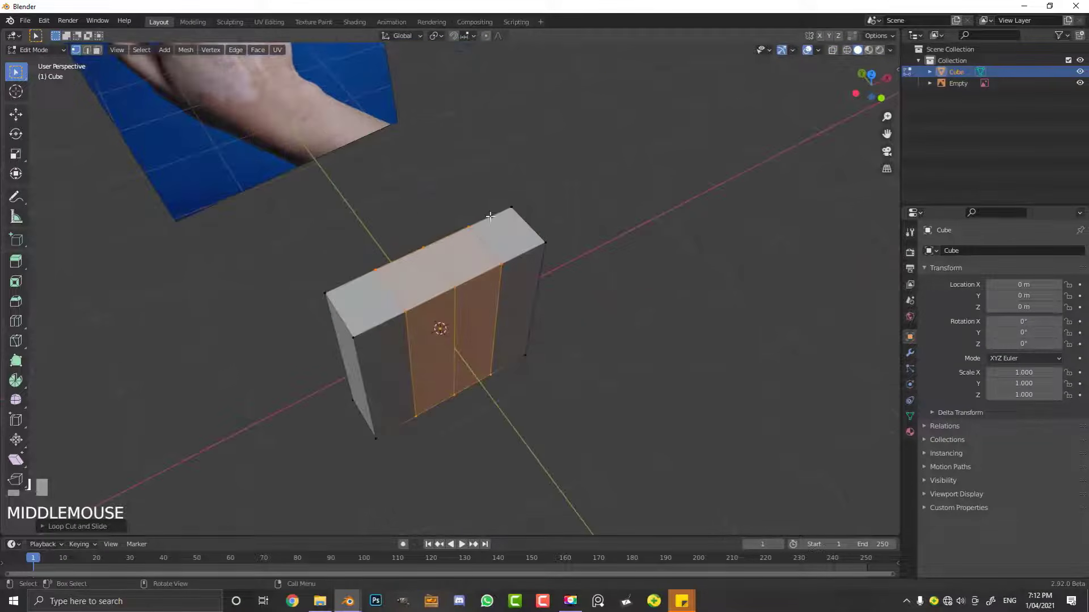
key("KP_1")
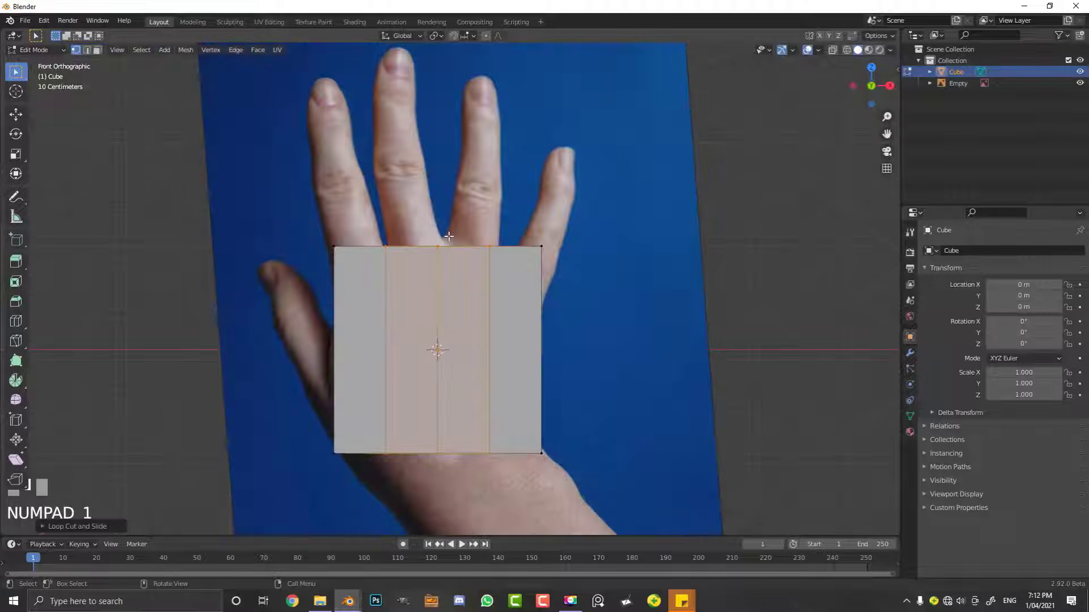
middle_click_drag(449, 236, 454, 184, "shift")
scroll(471, 197, "up", 3)
scroll(464, 193, "down", 2)
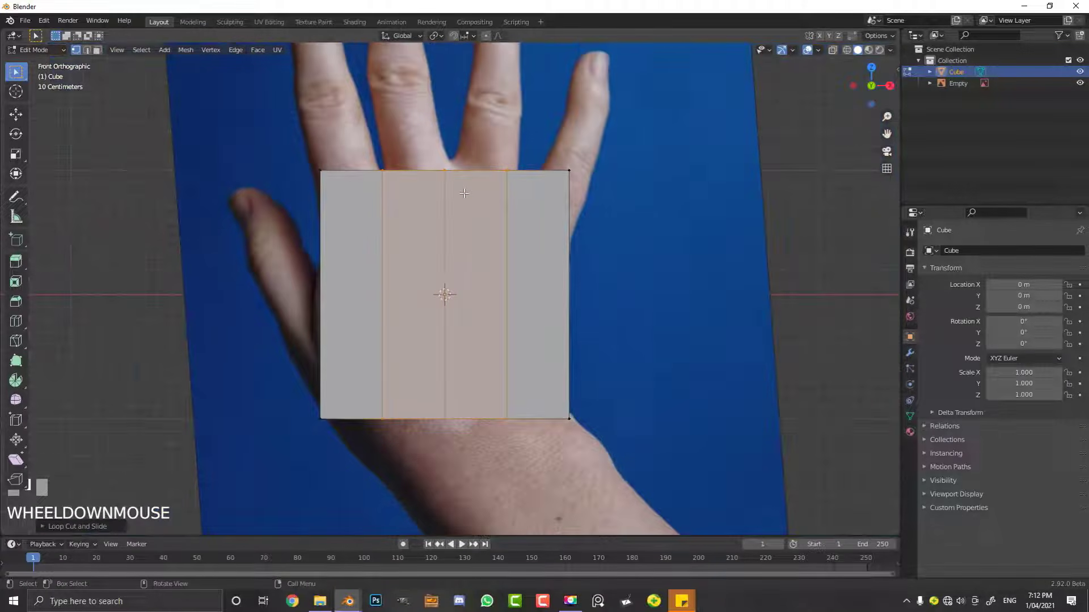
key("z")
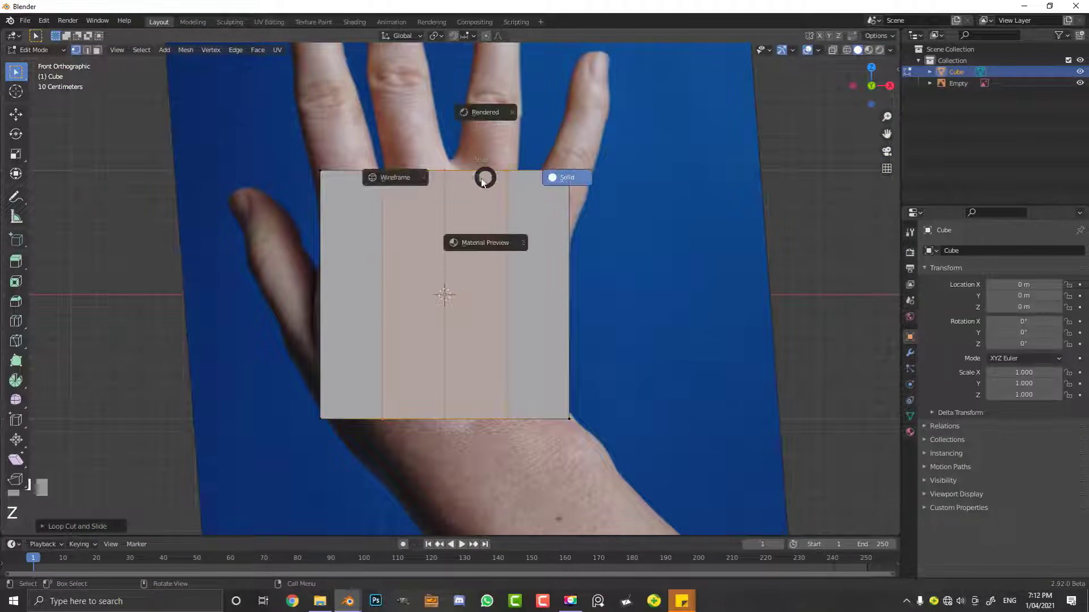
left_click(396, 185)
Step: Move the block's upper corner vertices on the thumb side down and slightly outward to the outer base of the index finger
middle_click_drag(342, 159, 385, 220, "shift")
scroll(392, 187, "up", 2)
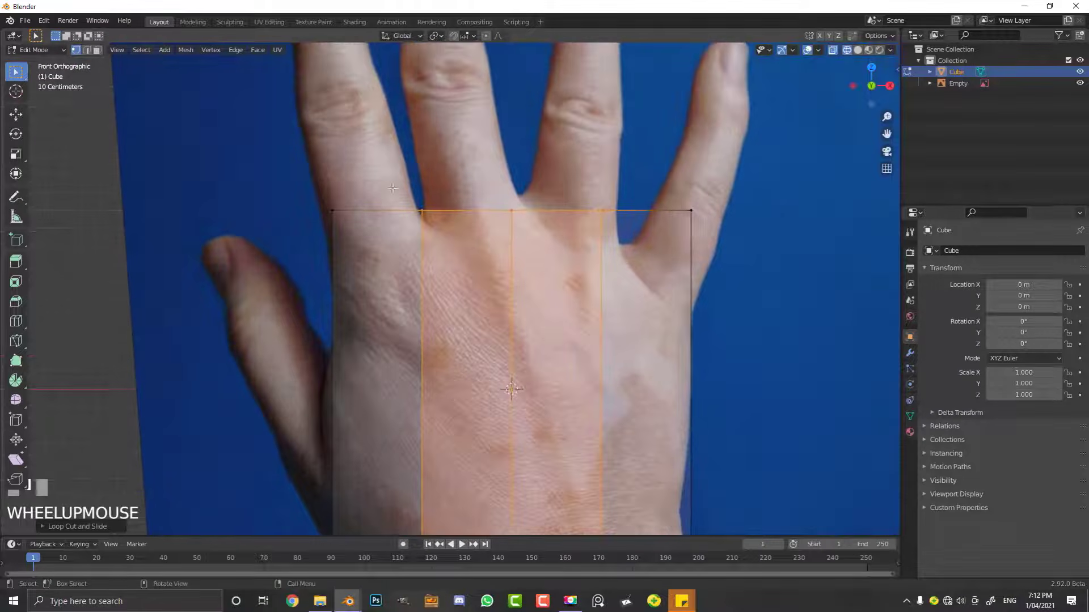
scroll(357, 190, "down", 2)
left_click_drag(344, 204, 397, 272)
left_click_drag(317, 202, 389, 268)
scroll(340, 215, "up", 1)
scroll(377, 226, "up", 1, "shift")
scroll(430, 245, "up", 1)
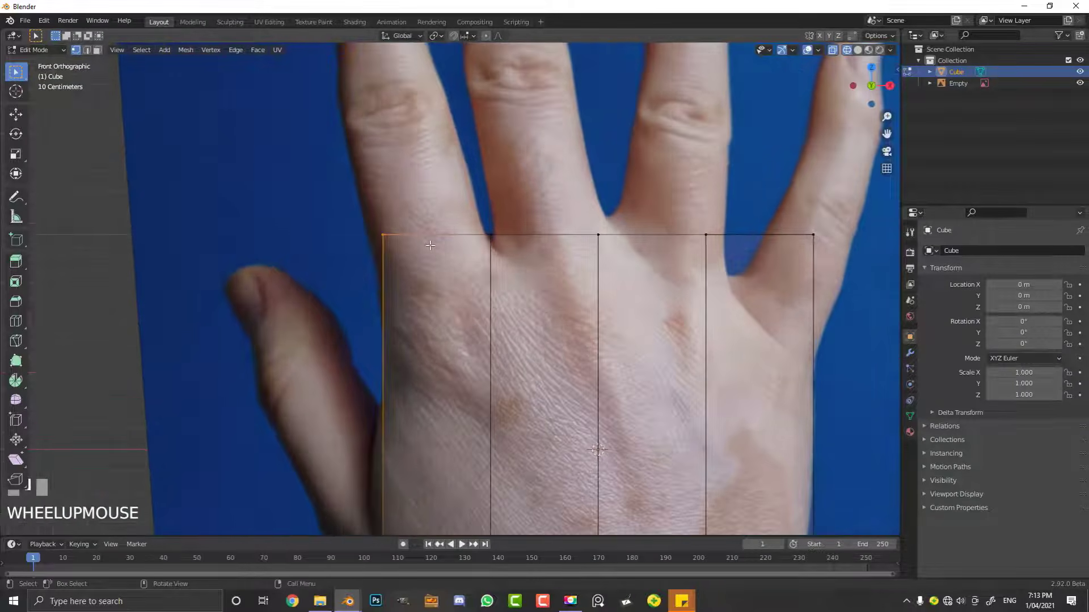
scroll(415, 250, "up", 3)
scroll(420, 210, "down", 2)
key("g")
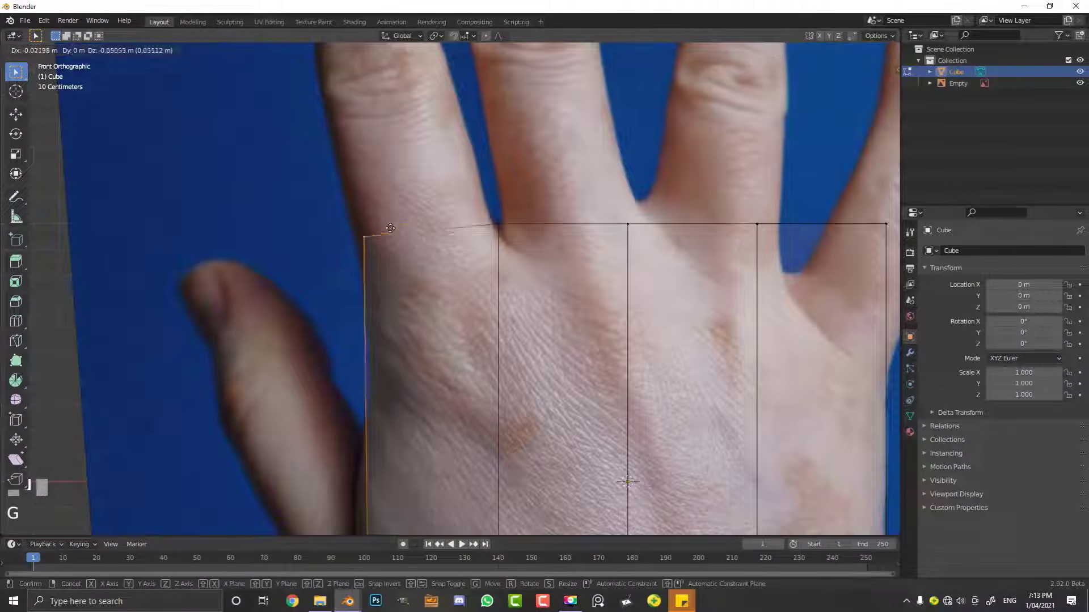
left_click(385, 282)
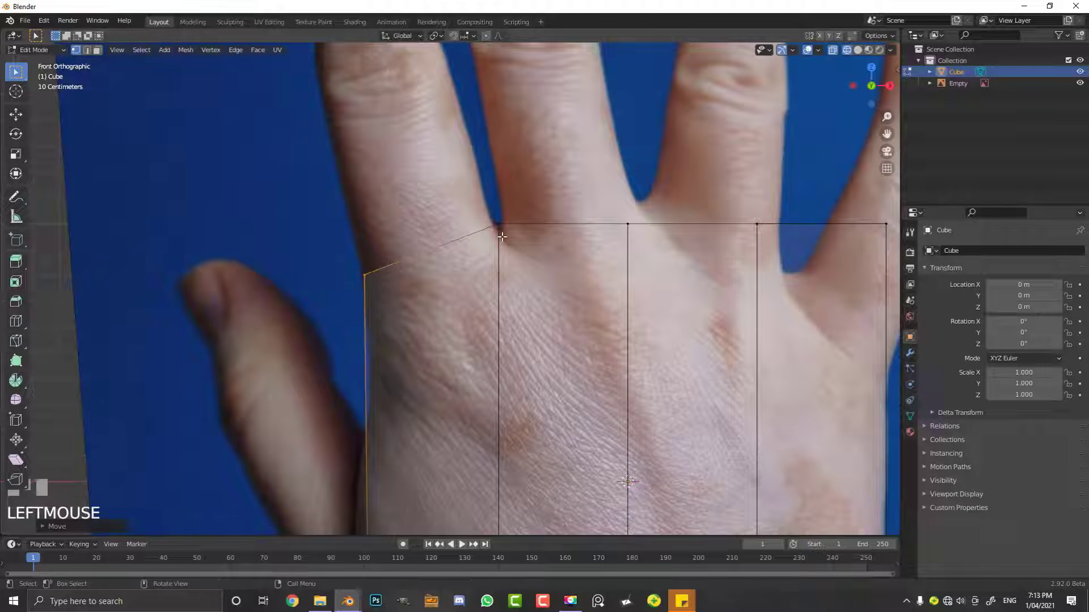
key("g")
left_click(365, 295)
Step: Move the middle loop's upper vertices about 0.05 m along X and 0.06 m up to the gap between middle and ring fingers
scroll(386, 283, "down", 3)
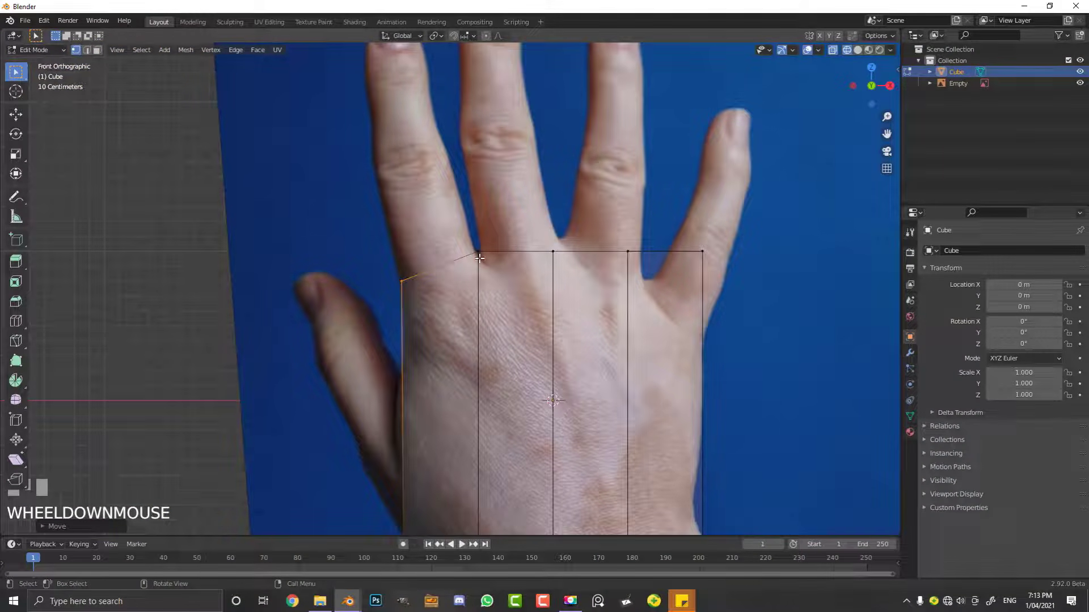
left_click_drag(517, 310, 570, 222)
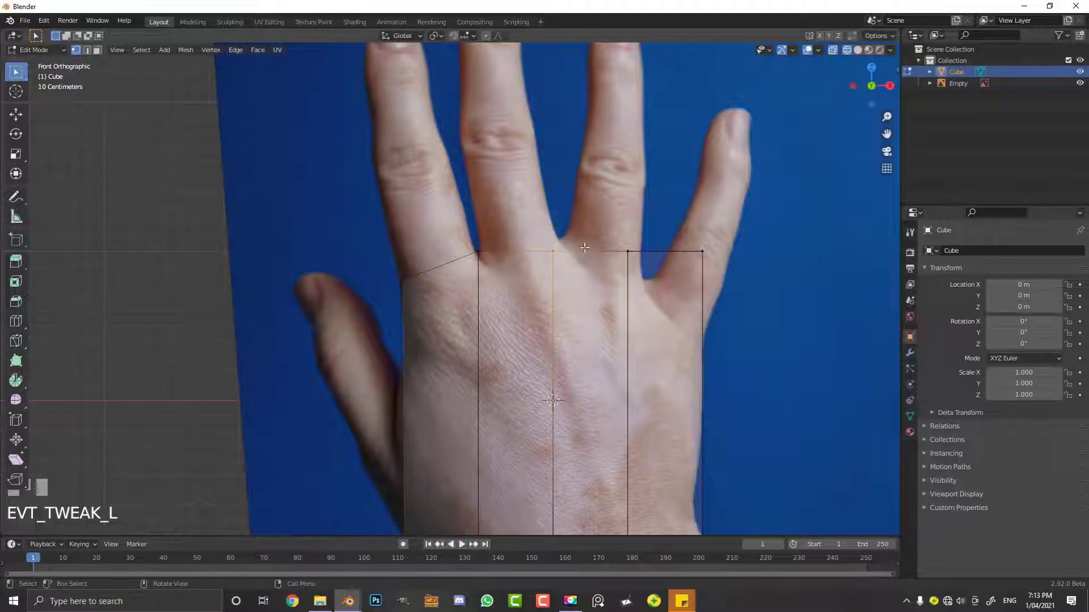
scroll(590, 313, "up", 3)
key("g")
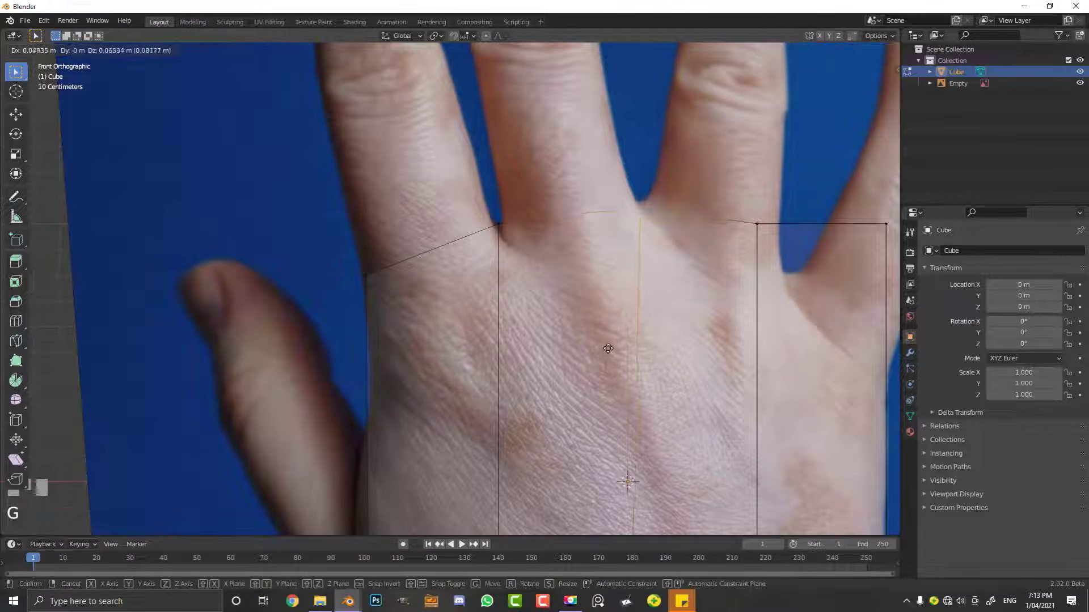
left_click(608, 348)
Step: Move the upper vertices of the loop nearest the little finger down to the gap between the ring and little fingers
scroll(608, 349, "down", 2)
middle_click_drag(609, 348, 318, 289, "shift")
scroll(329, 289, "up", 2)
left_click_drag(384, 257, 464, 132)
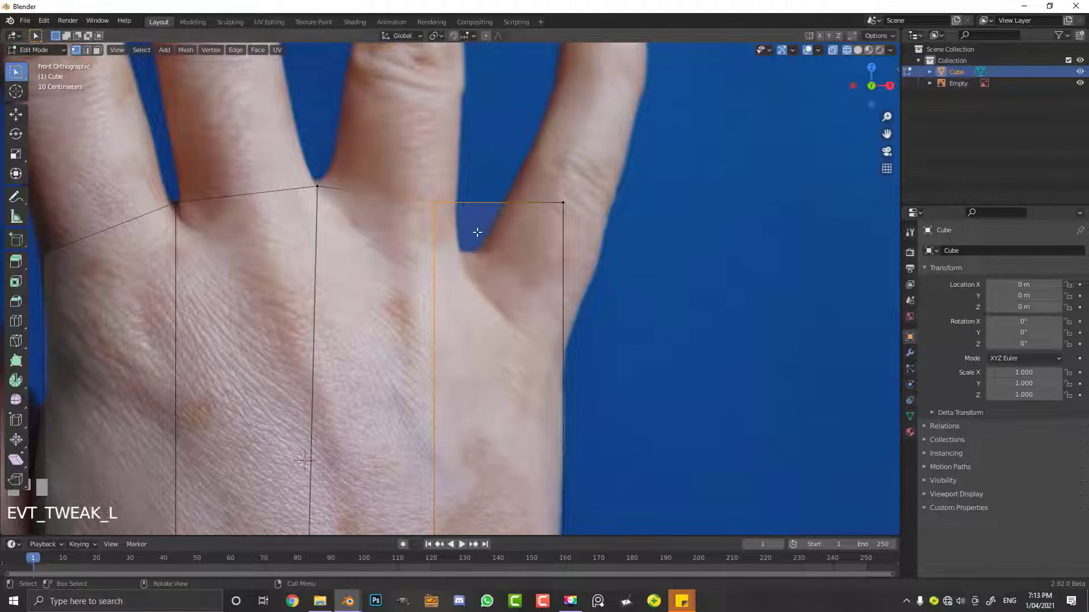
key("g")
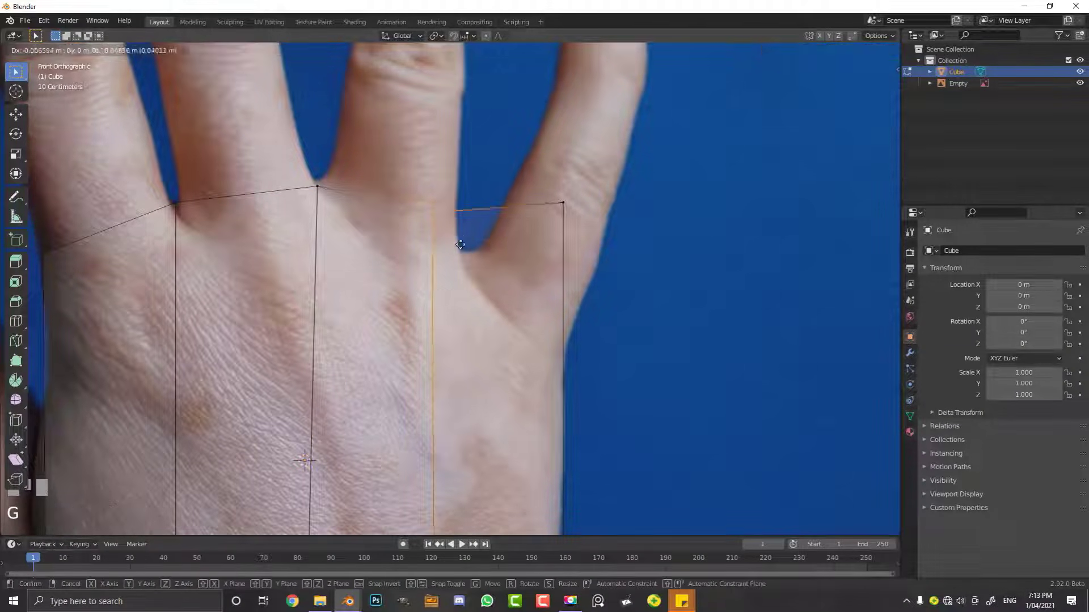
left_click(488, 271)
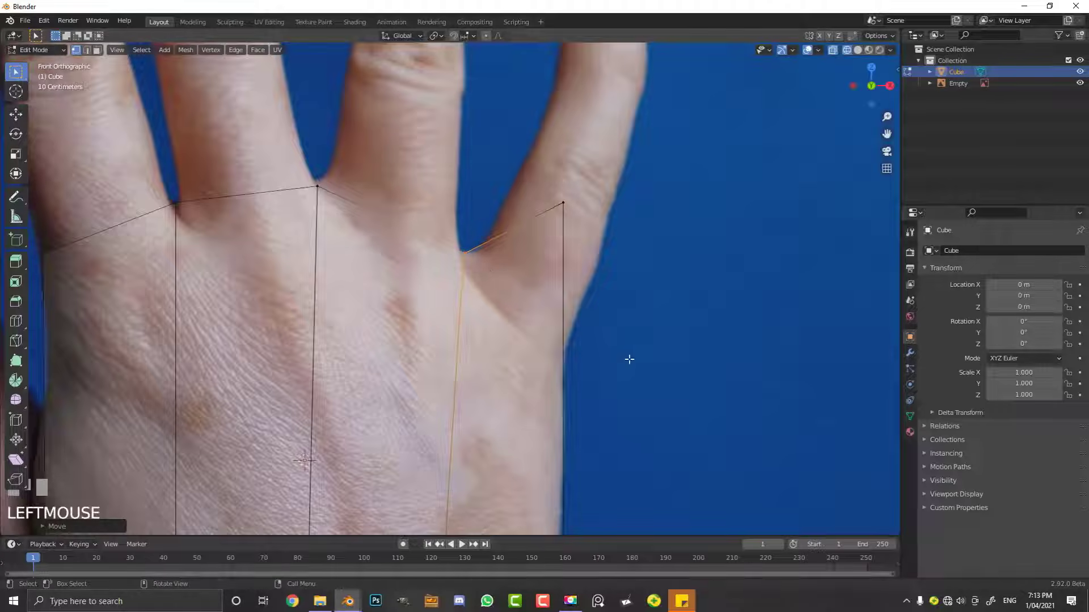
Step: Lower the block's upper corner vertices on the little-finger side to the outer base of the little finger
left_click_drag(628, 359, 554, 301)
scroll(553, 303, "down", 3)
scroll(553, 304, "down", 2)
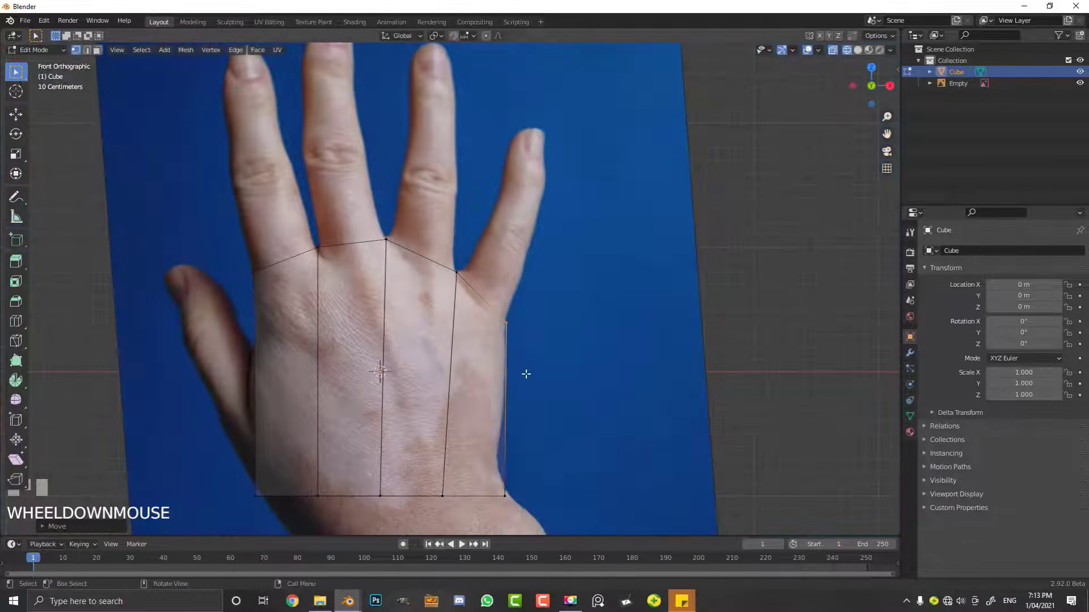
Step: Add one horizontal loop cut across the palm and edge-slide it upward by about 0.16, level with where the thumb meets the palm
scroll(527, 372, "down", 2)
scroll(366, 266, "up", 2)
middle_click_drag(365, 266, 427, 206, "shift")
scroll(497, 293, "up", 1)
scroll(498, 294, "up", 1)
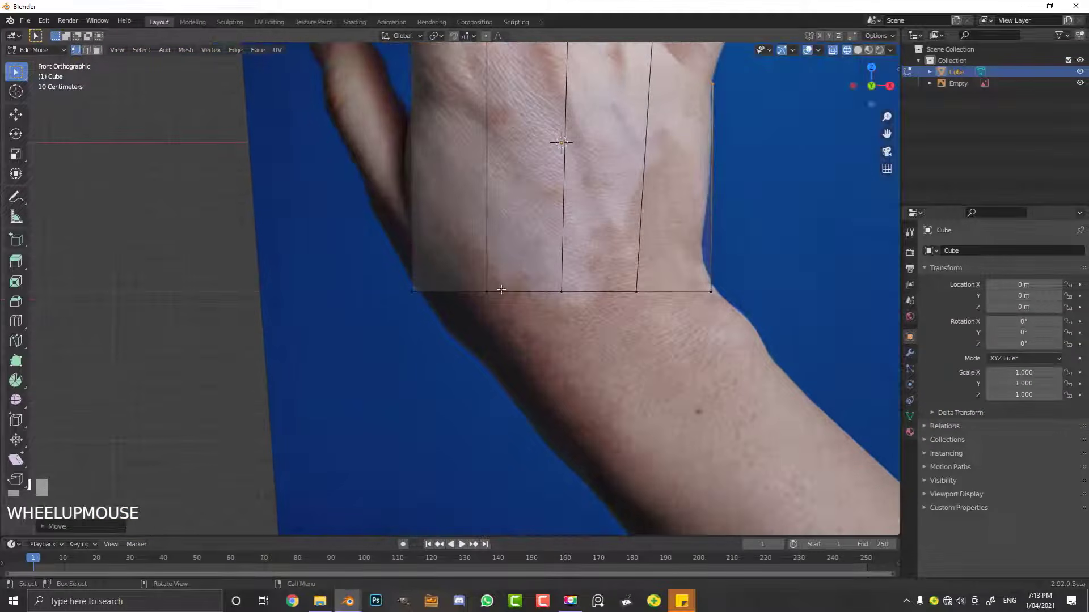
middle_click_drag(496, 275, 479, 352, "shift")
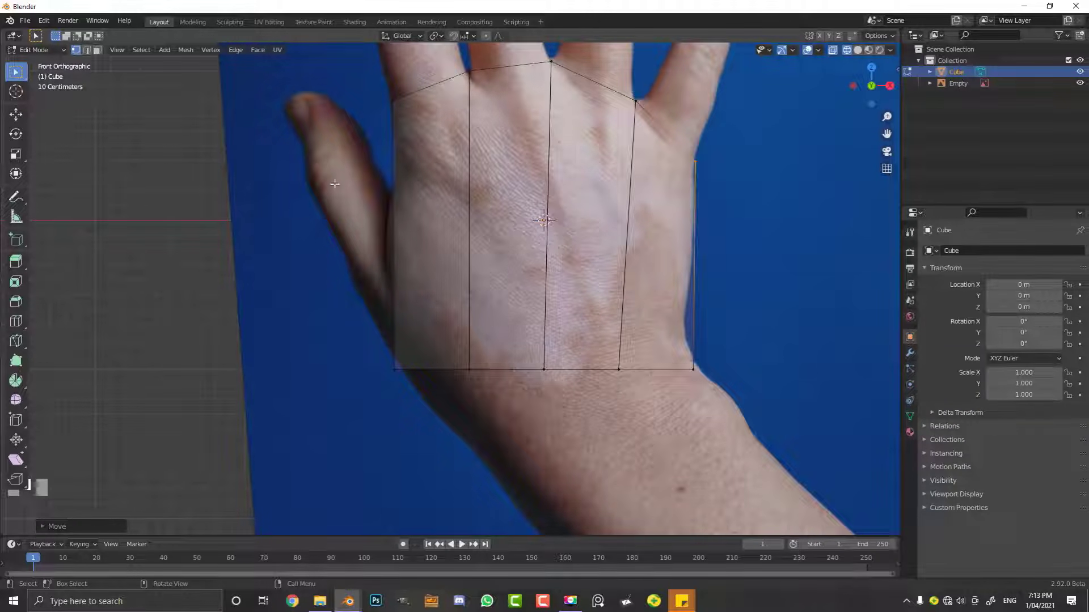
key("ctrl+r")
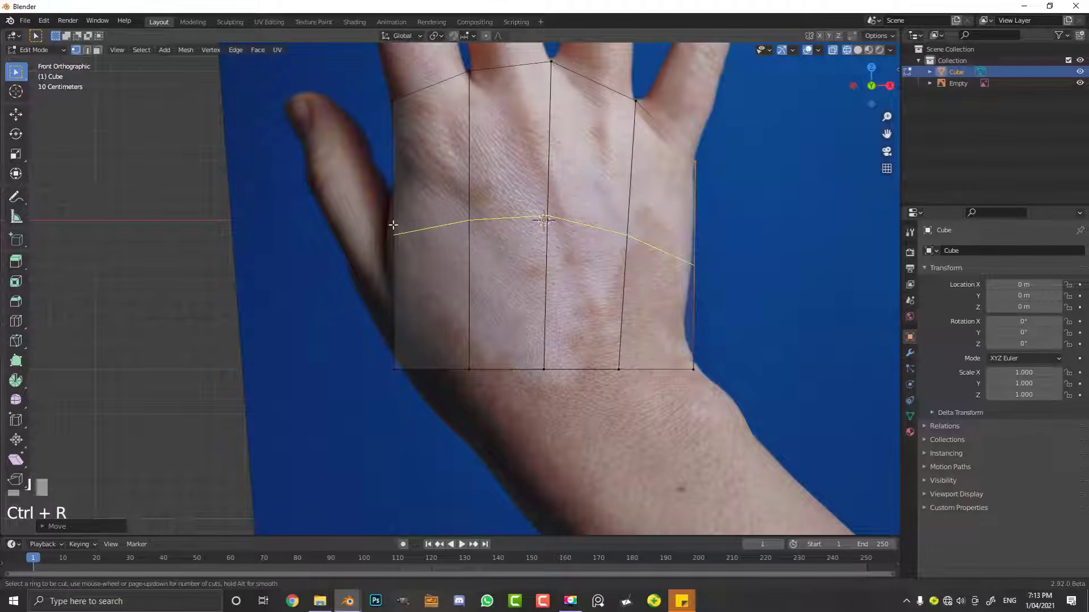
left_click(394, 212)
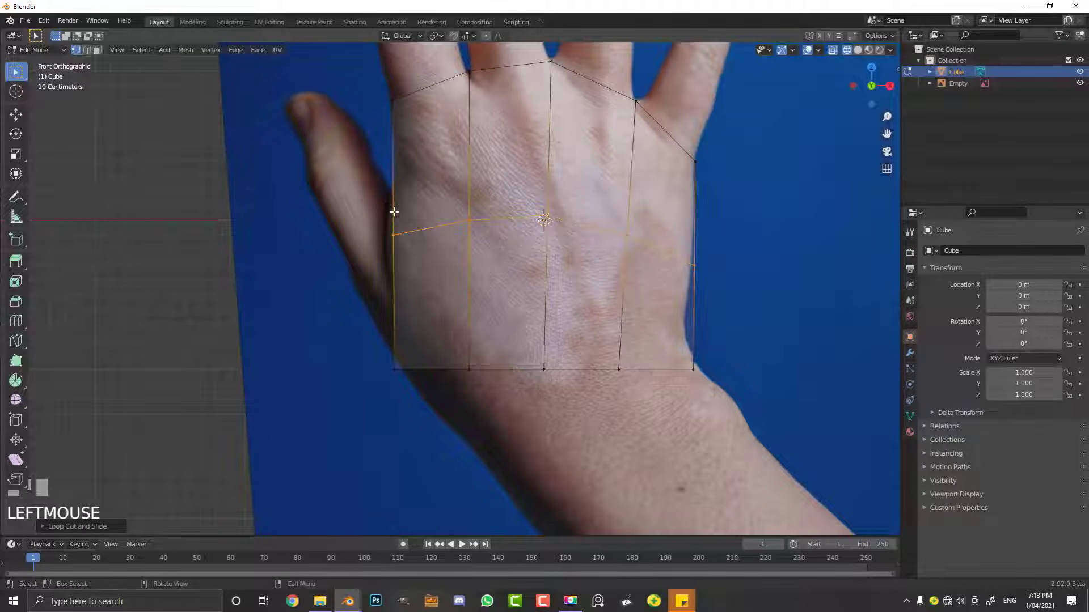
key("g")
key("g")
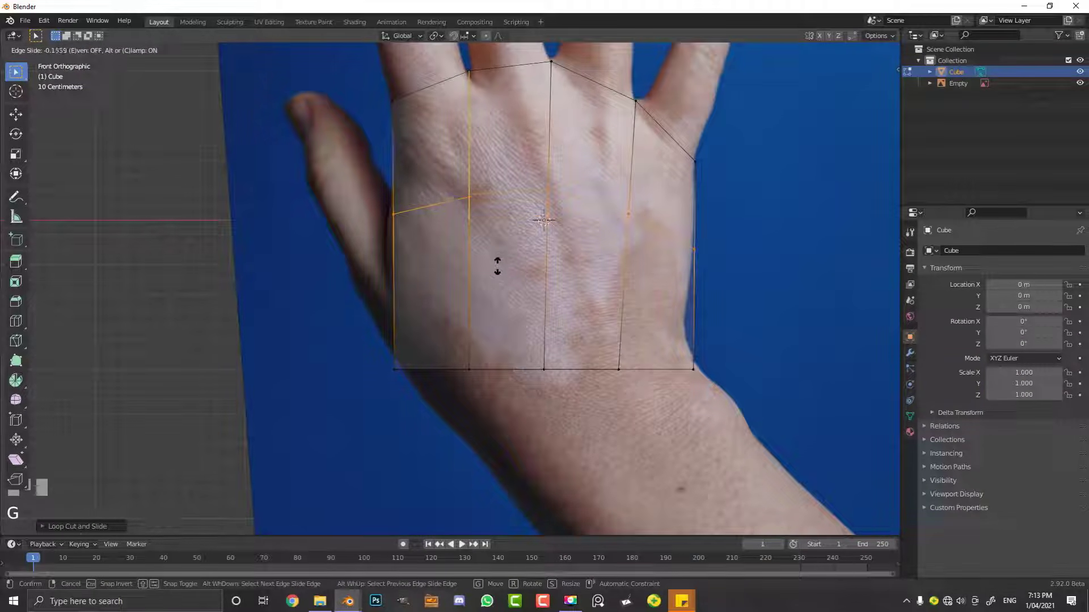
left_click(497, 265)
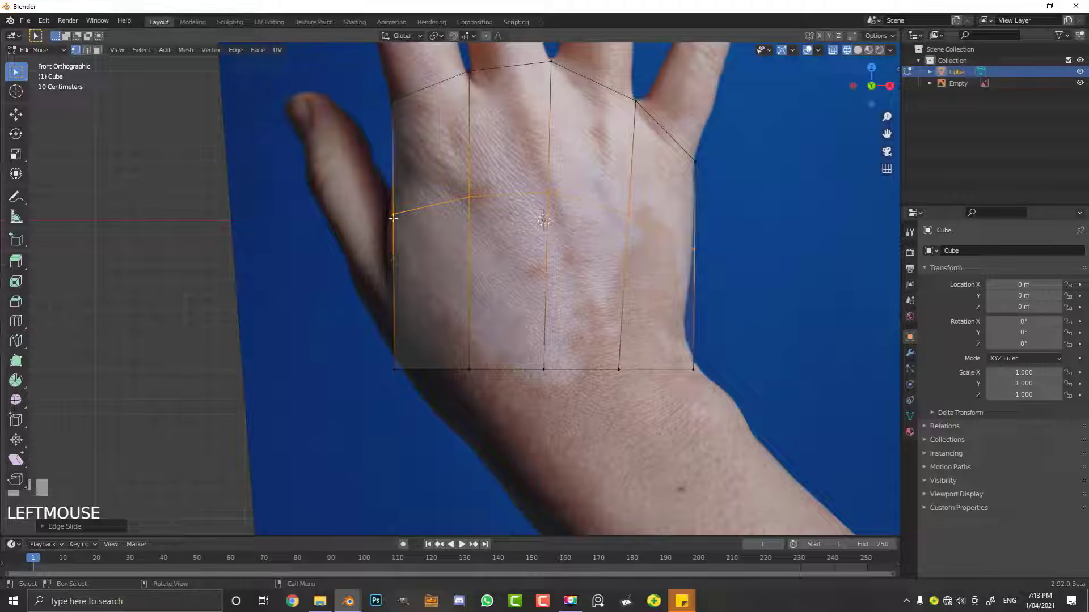
Step: Move the palm's lower corner vertices on the thumb side inward to the photo's wrist outline
left_click_drag(330, 416, 425, 306)
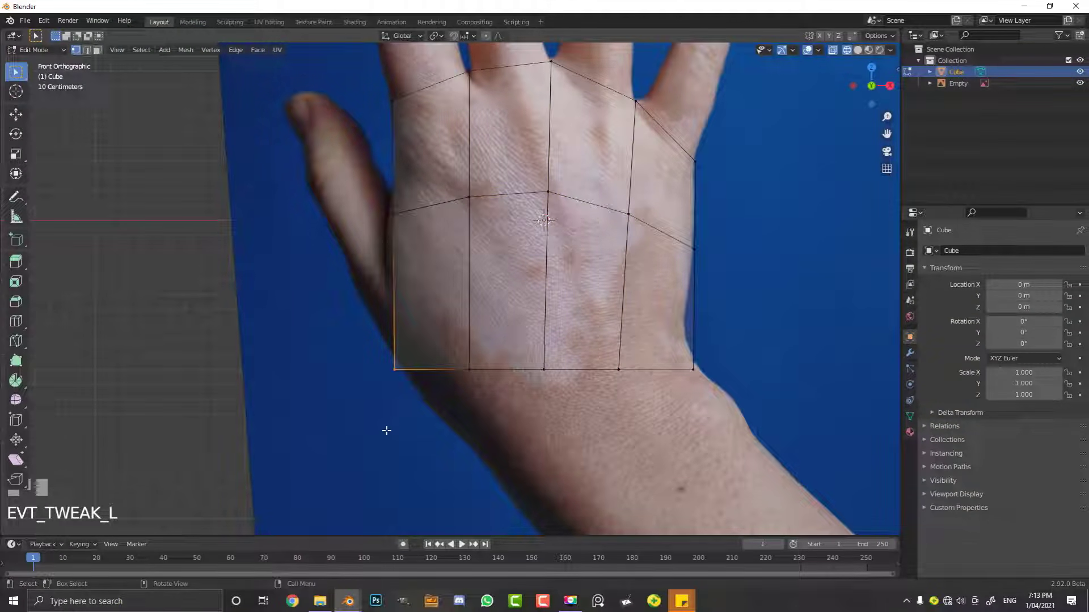
key("g")
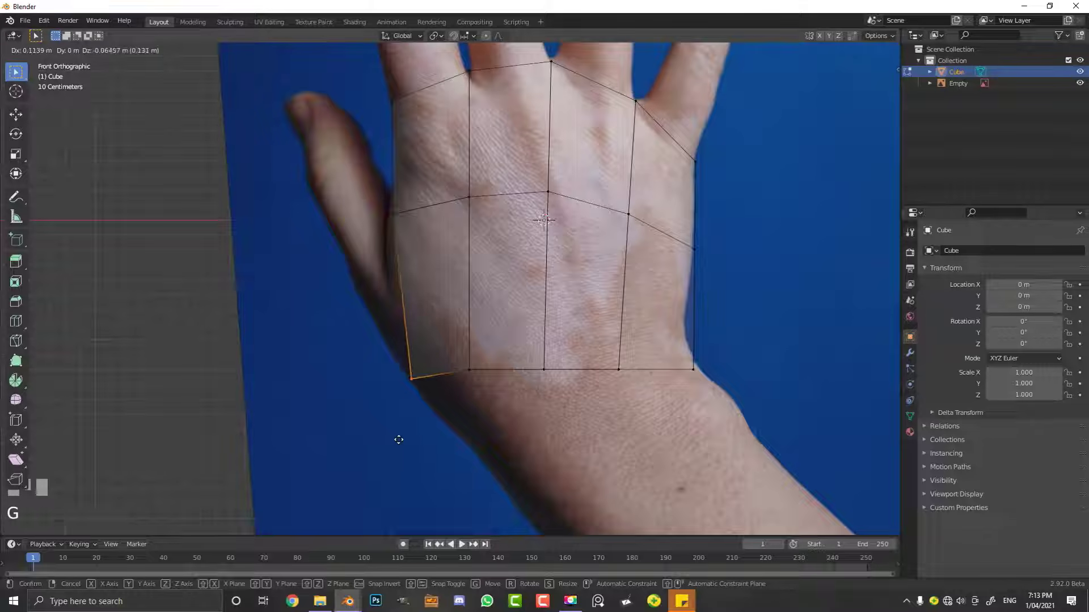
left_click(403, 434)
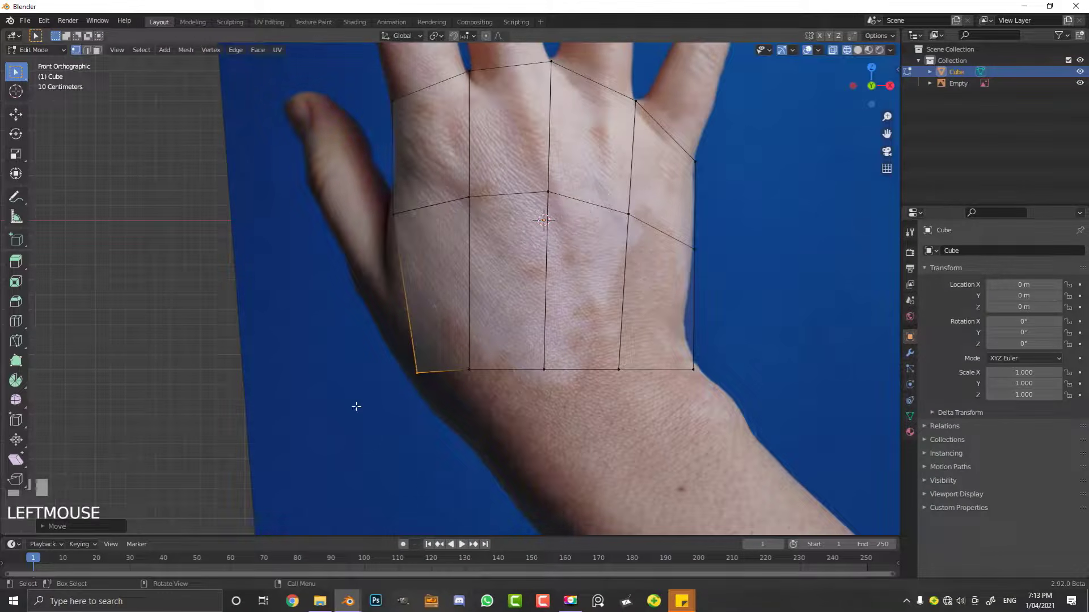
Step: Extrude the palm's lower thumb-side face a short way outward toward the thumb base
left_click(98, 51)
middle_click_drag(311, 308, 392, 341)
left_click(407, 294)
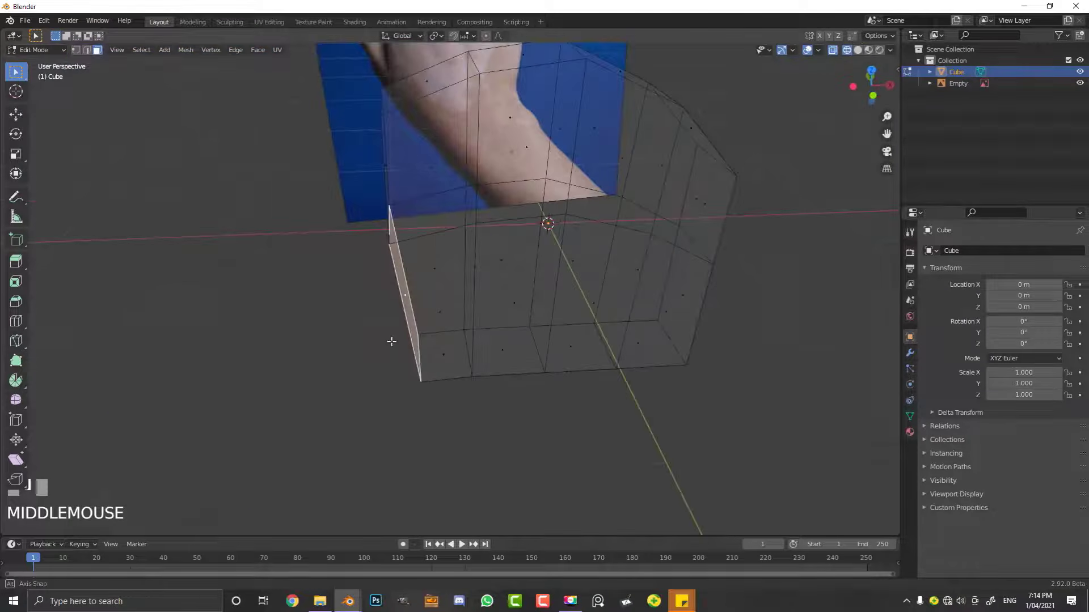
key("KP_1")
scroll(392, 341, "up", 2)
key("e")
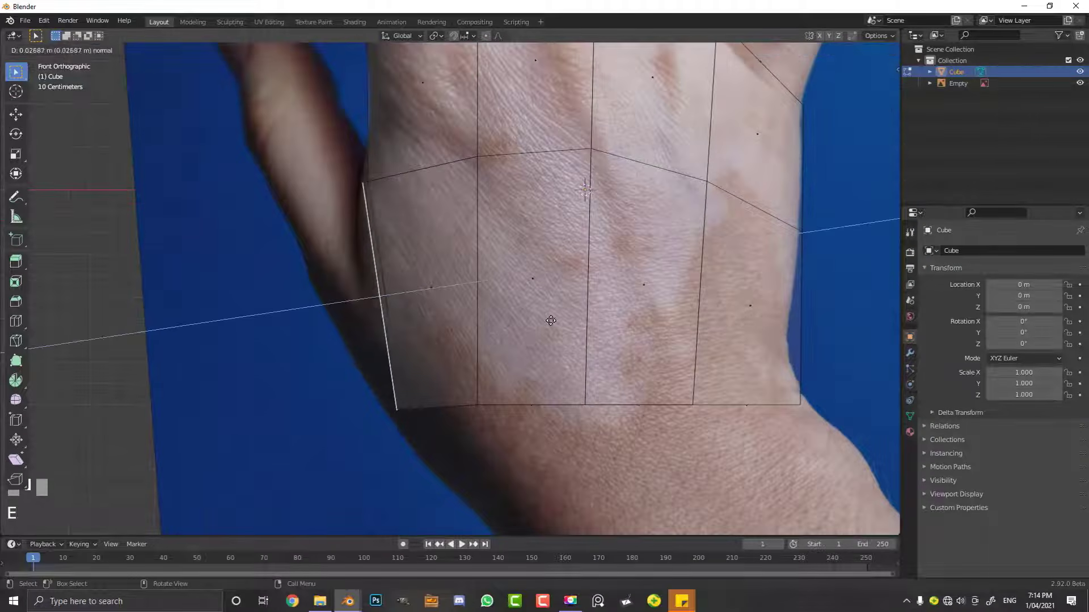
left_click(539, 317)
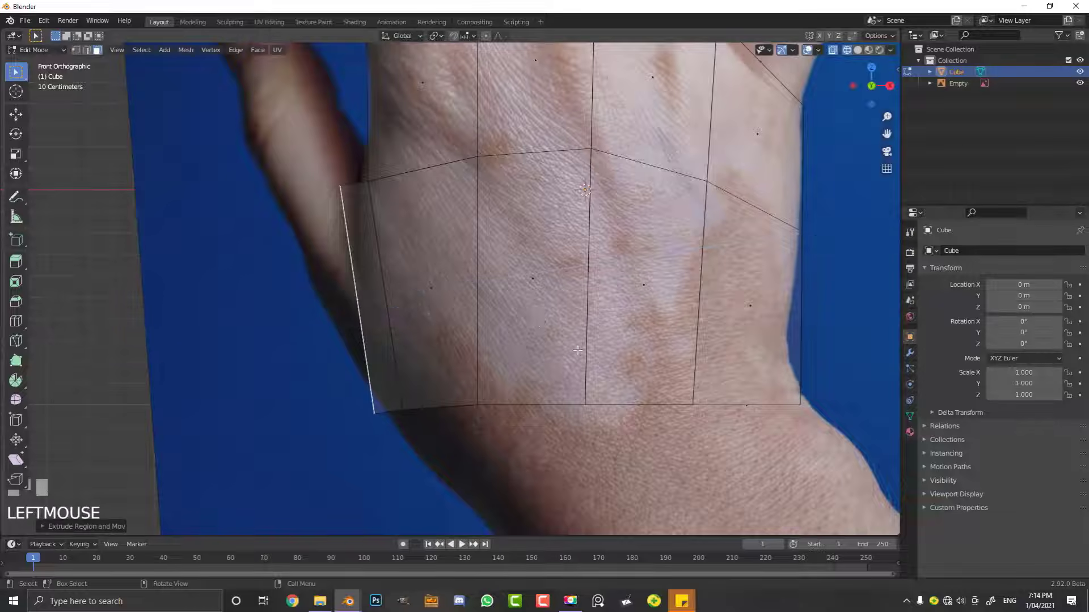
Step: Rotate and move the extruded face so it follows the outer outline of the thumb base
key("r")
left_click(566, 296)
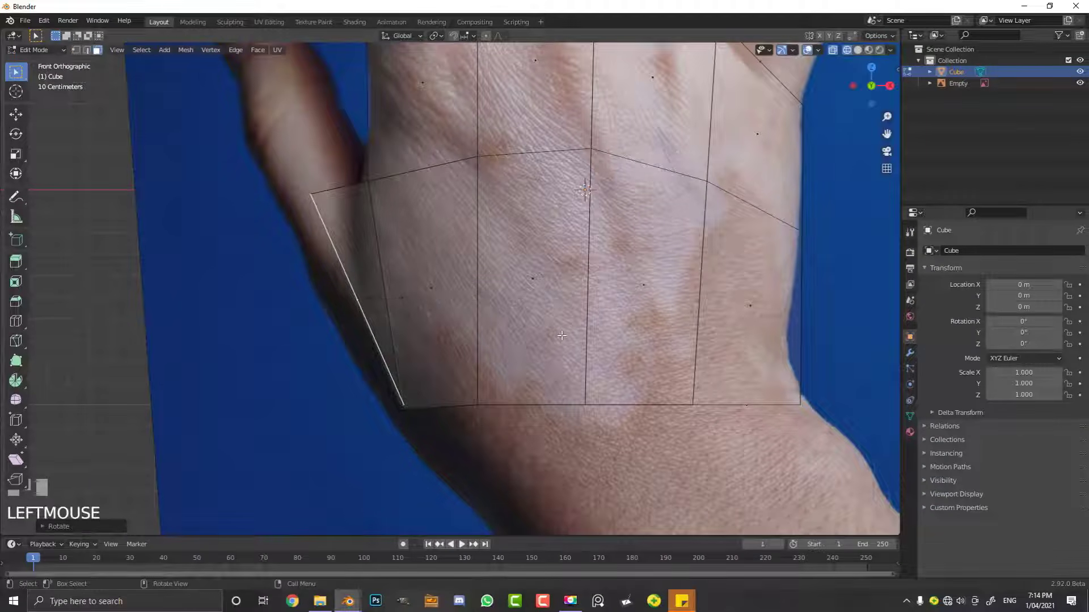
key("g")
left_click(538, 343)
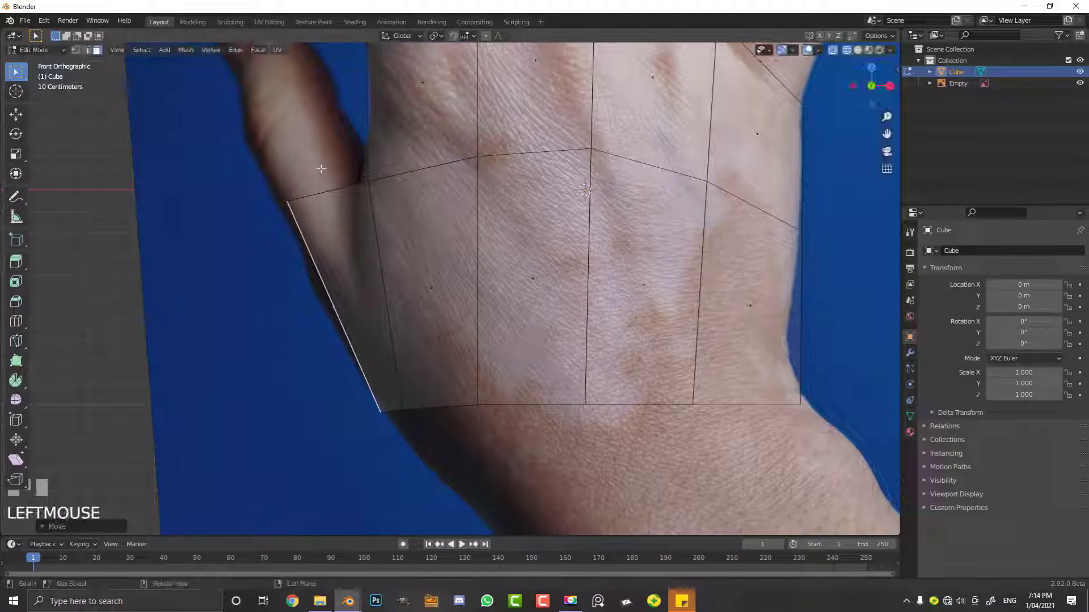
Step: Select all the palm's bottom faces in solid shading and rotate them in front view to match the wrist's slant
scroll(419, 388, "down", 1)
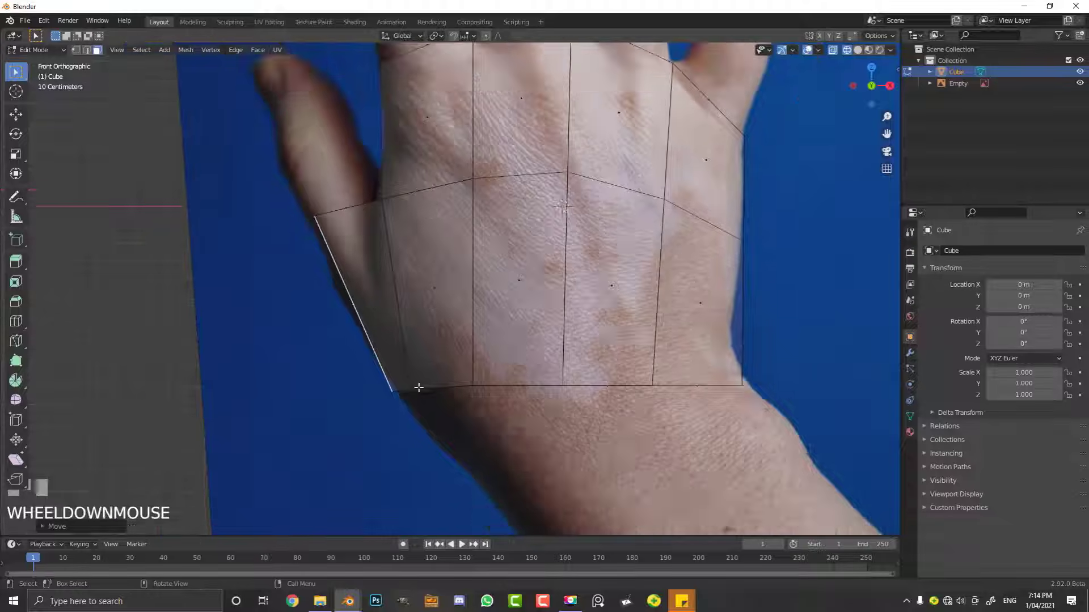
middle_click_drag(412, 421, 444, 356)
key("z")
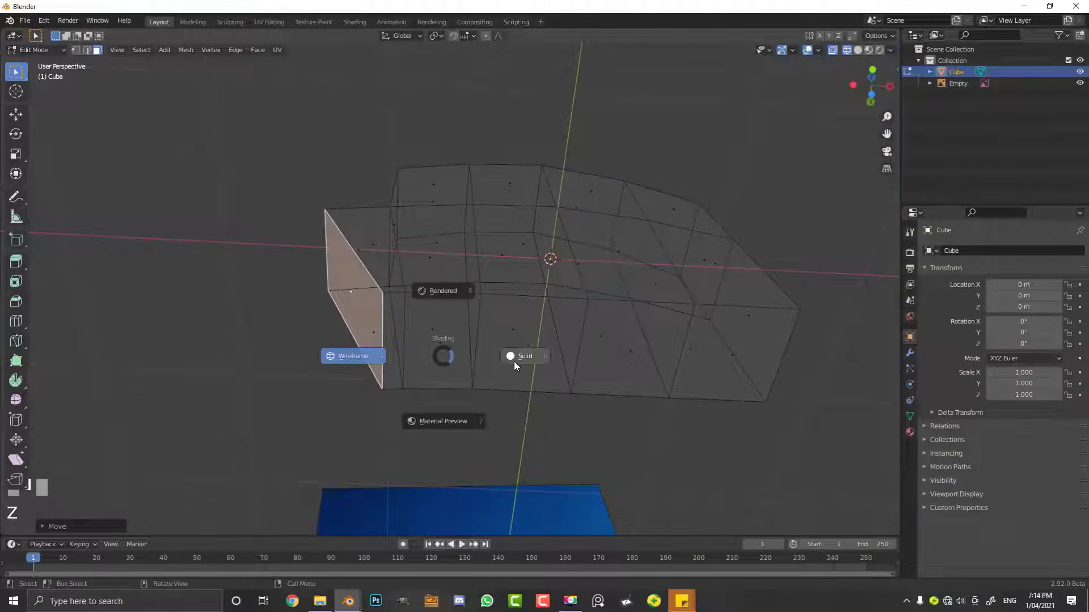
left_click(401, 330)
left_click(442, 341, "shift")
left_click(533, 343, "shift")
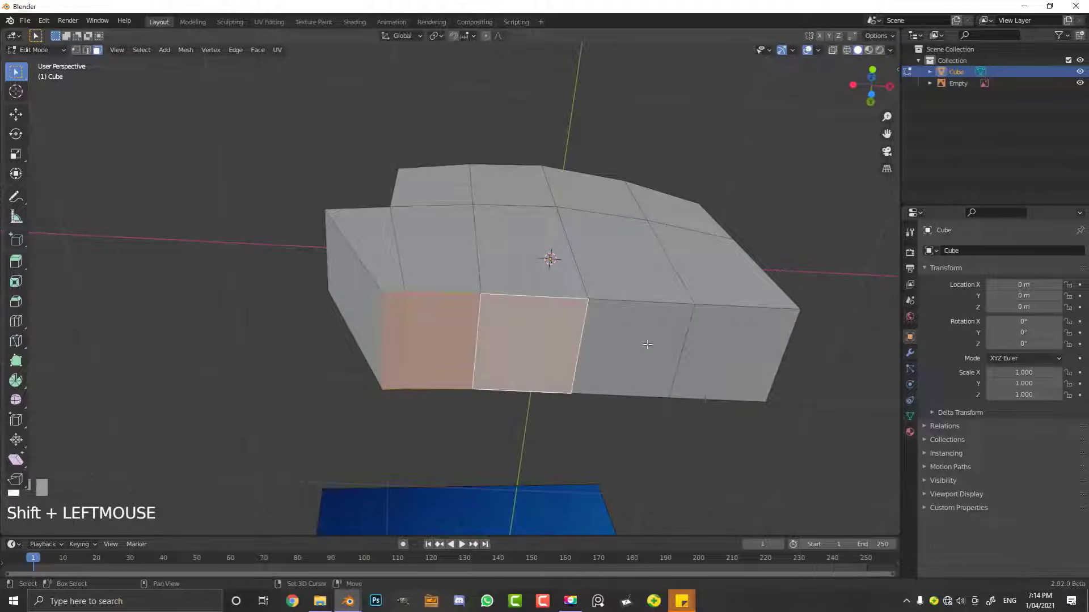
left_click(646, 347, "shift")
left_click(742, 345, "shift")
key("KP_1")
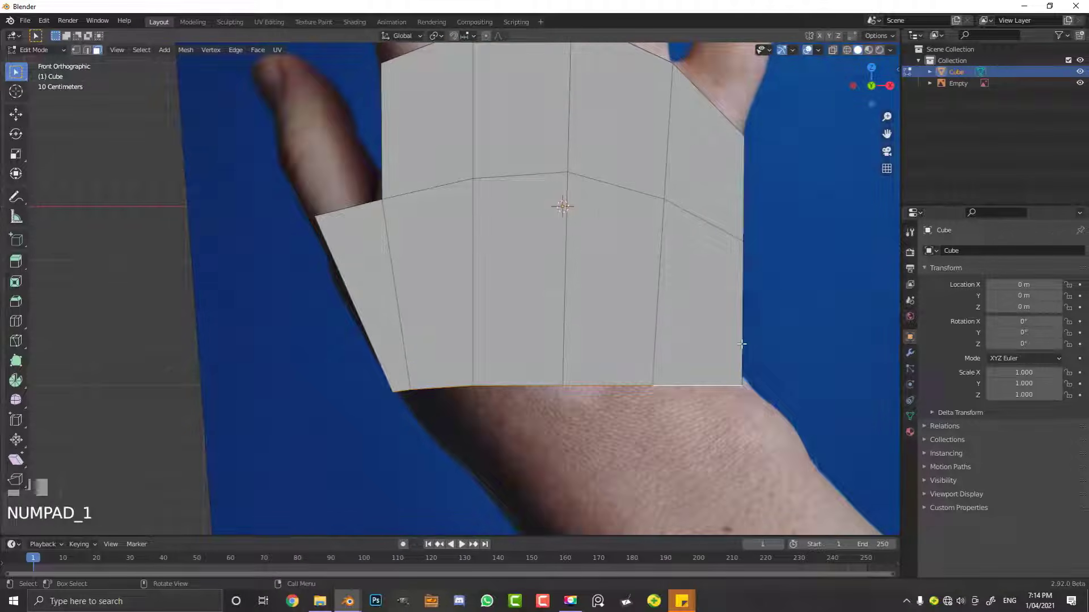
scroll(742, 344, "down", 2)
scroll(742, 344, "up", 2)
key("r")
left_click(721, 363)
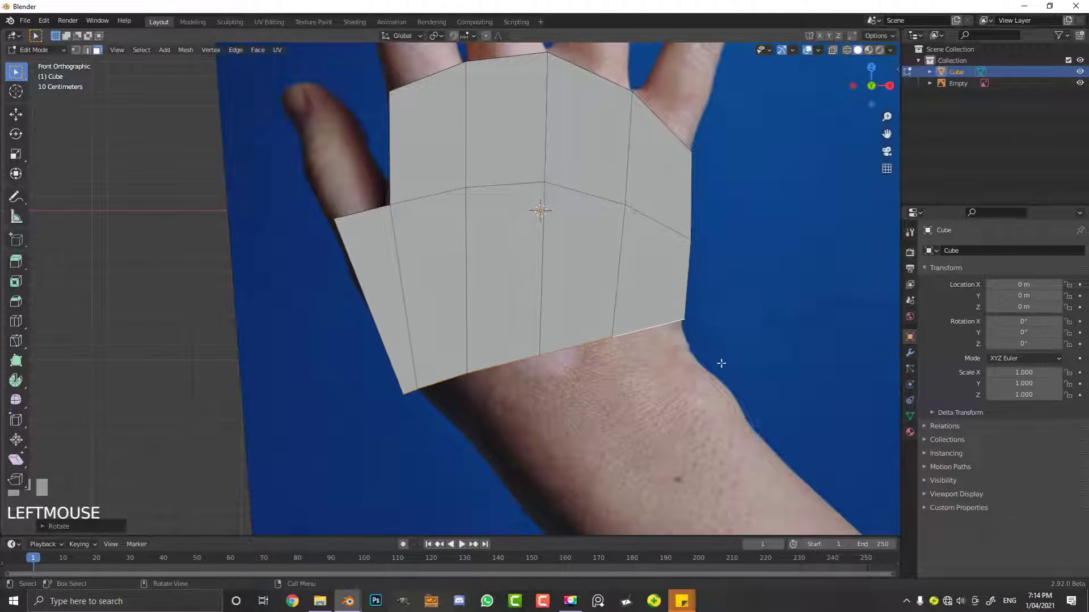
Step: Scale the palm's bottom faces down slightly and shift them to fit the photo's wrist
key("s")
left_click(710, 367)
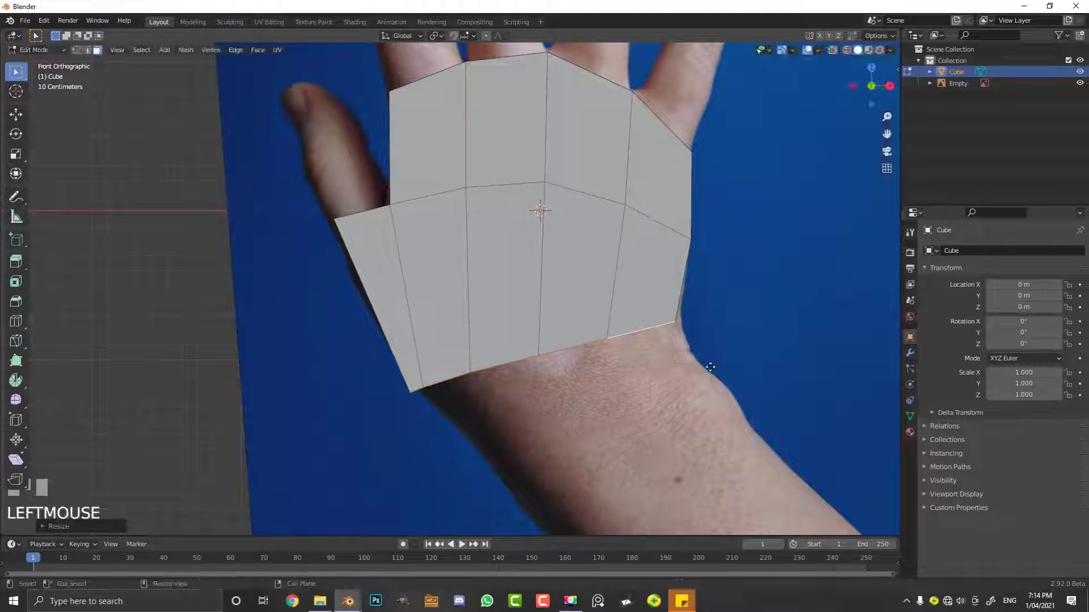
key("g")
left_click(712, 366)
Step: Extrude the palm's bottom faces downward into a wrist section, rotating and moving the end to follow the forearm
scroll(614, 366, "down", 1)
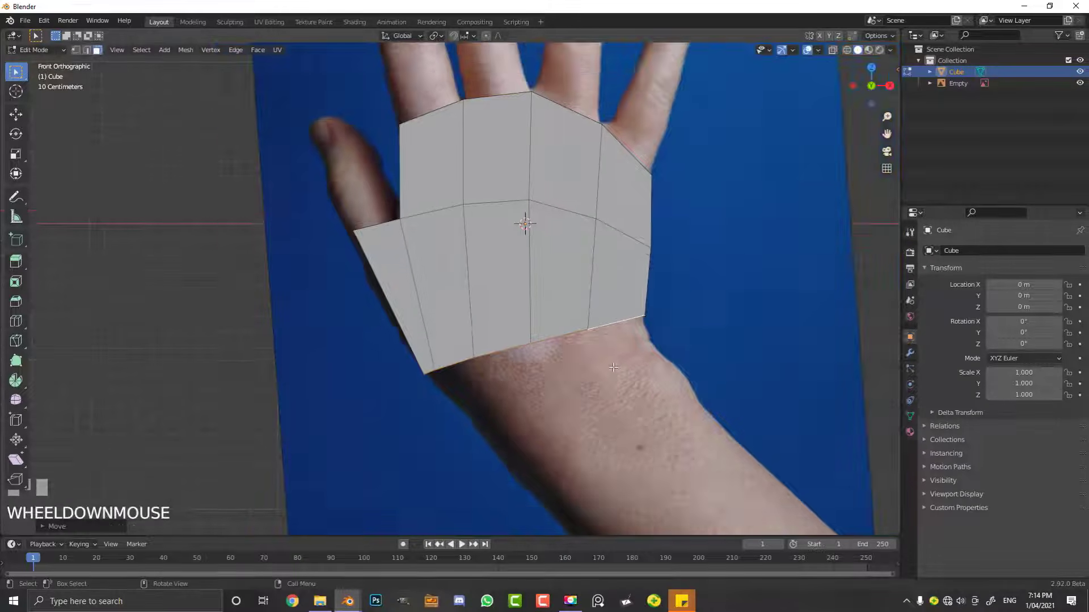
key("e")
left_click(660, 426)
key("r")
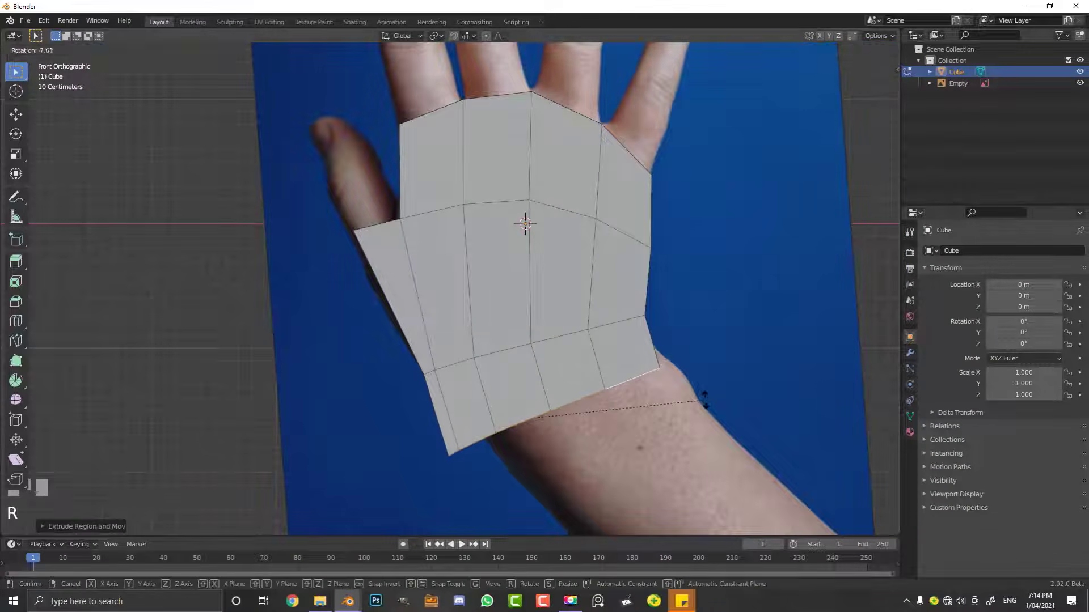
key("g")
left_click(719, 410)
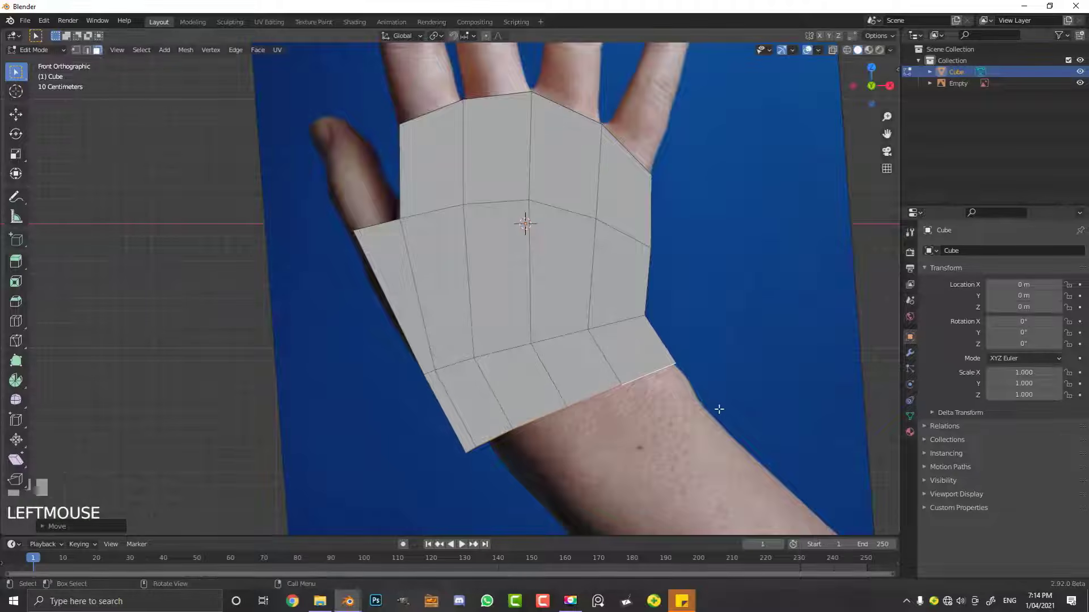
Step: Scale the wrist's end faces to about 0.9 and delete them to leave the wrist open
key("s")
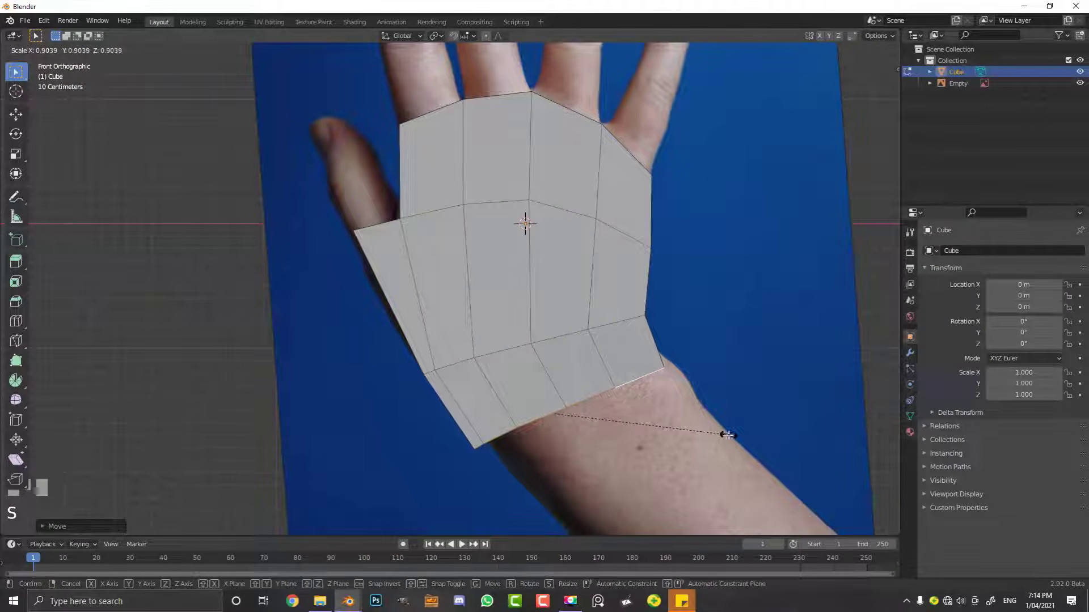
left_click(729, 435)
key("x")
middle_click_drag(647, 363, 559, 372)
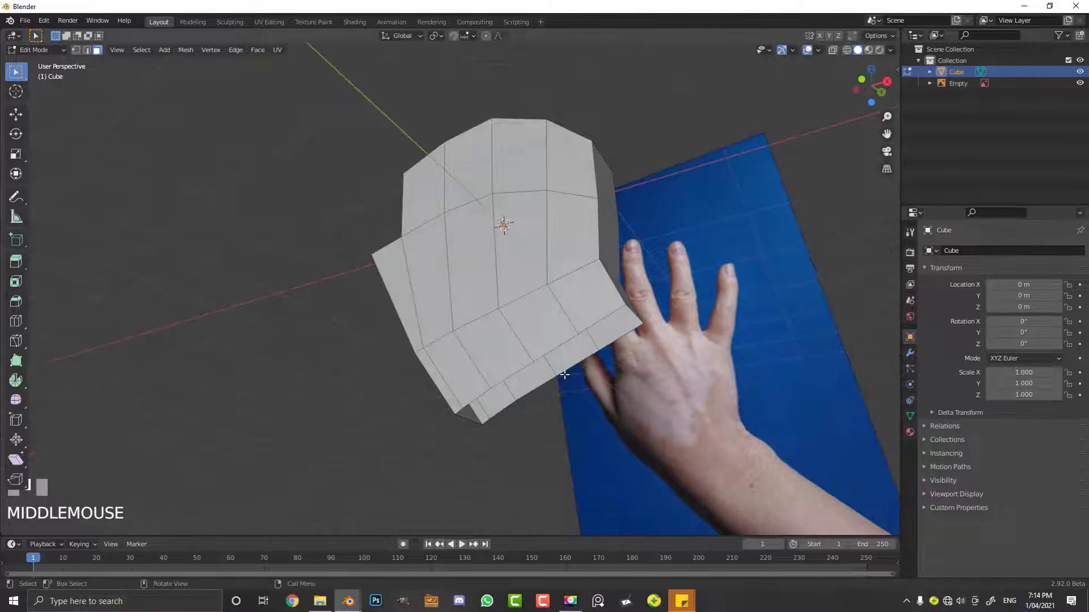
Step: Move the outer upper vertices of the thumb-base extrusion down along the thumb's outer edge in wireframe front view
key("KP_1")
middle_click_drag(581, 408, 613, 454, "shift")
scroll(424, 338, "up", 3)
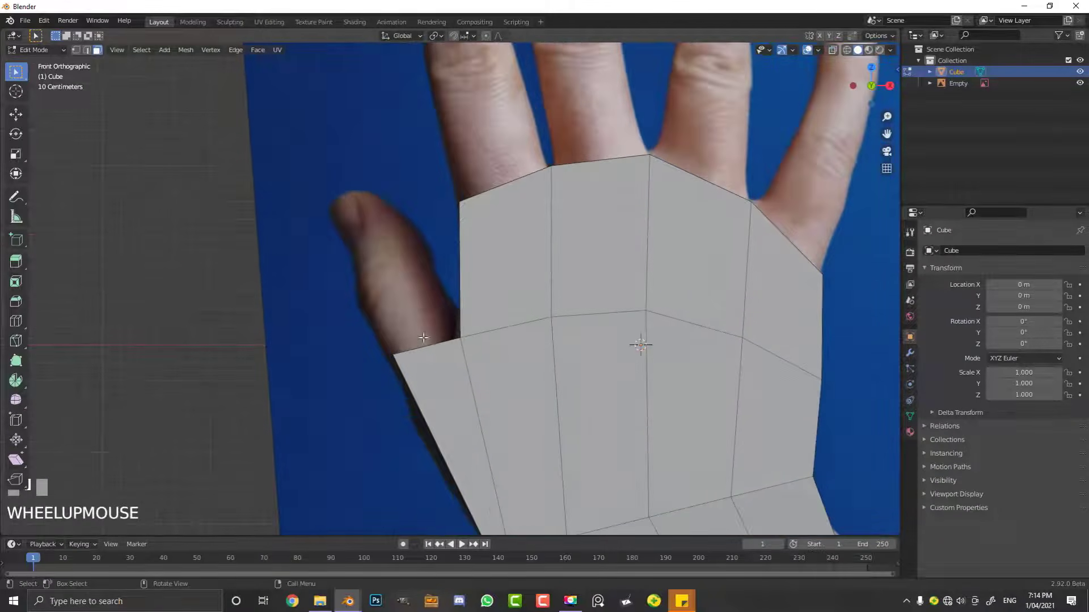
key("z")
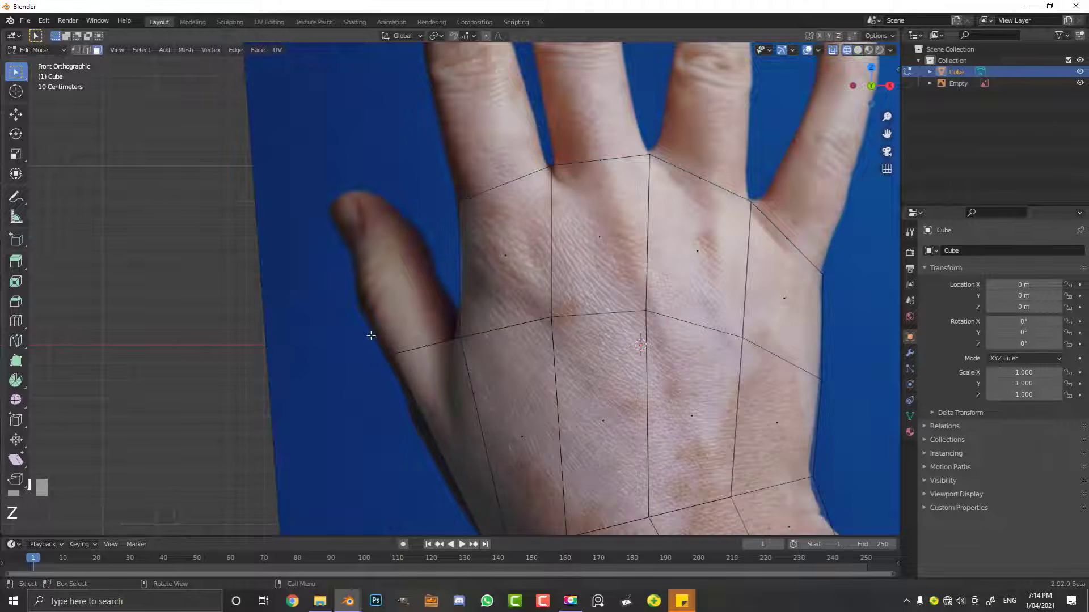
left_click(75, 49)
middle_click_drag(374, 499, 319, 404, "shift")
left_click_drag(320, 404, 393, 233)
middle_click_drag(446, 417, 434, 335, "shift")
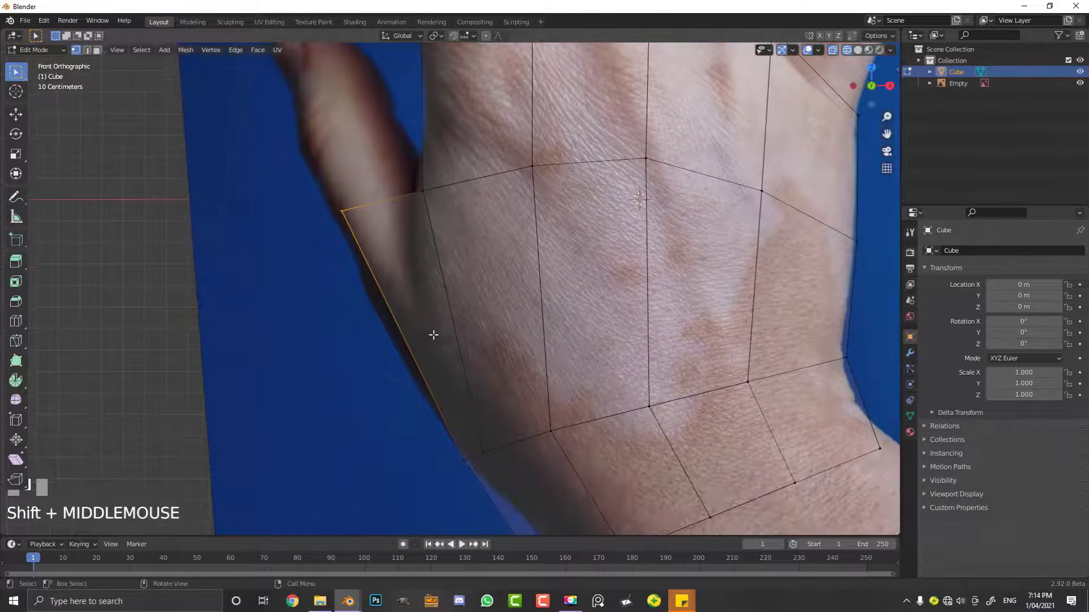
key("g")
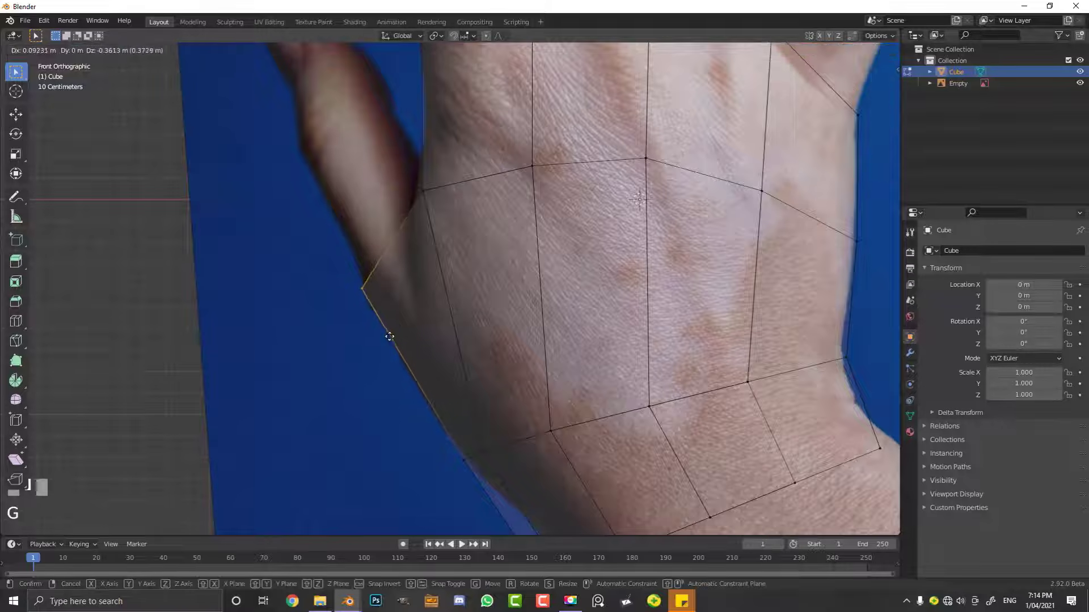
left_click(387, 325)
Step: Nudge the vertices where the thumb meets the palm and rotate the thumb-base face square to the thumb's direction
left_click_drag(402, 223, 452, 175)
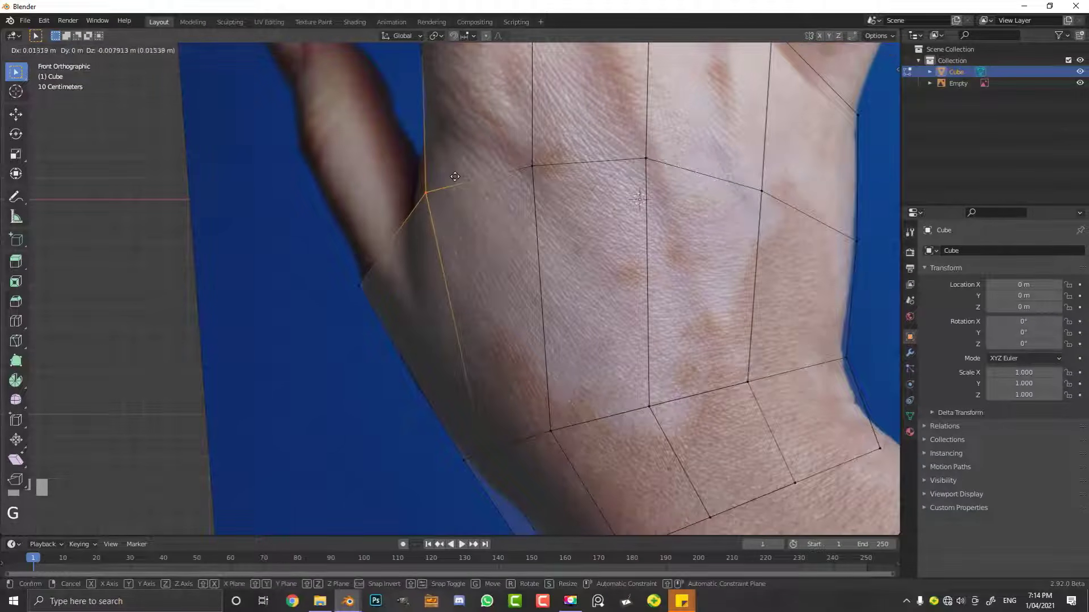
middle_click_drag(443, 138, 440, 299)
key("KP_1")
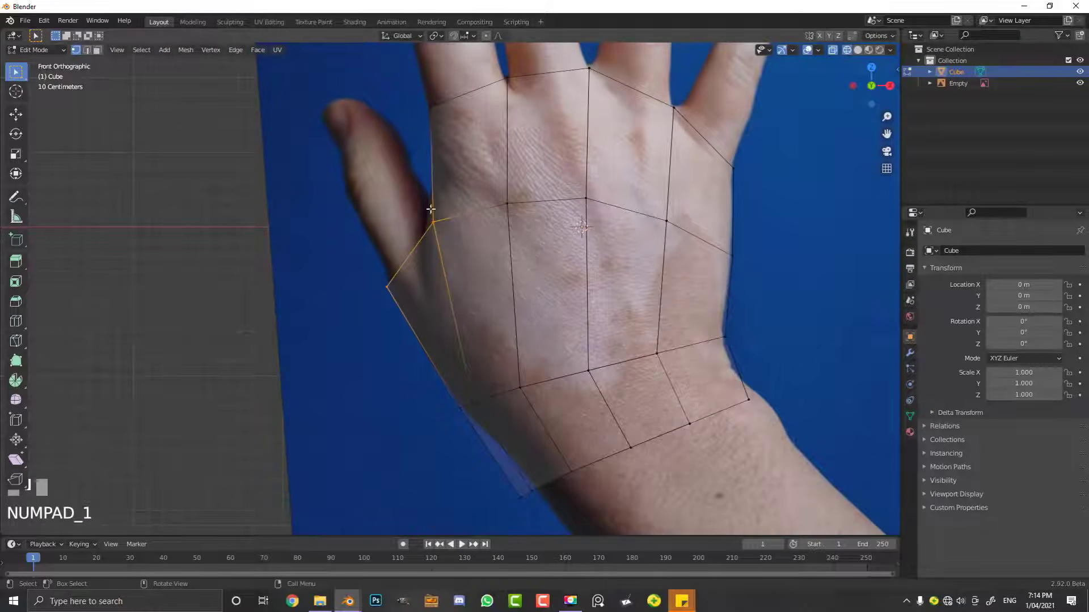
middle_click_drag(431, 210, 399, 248, "shift")
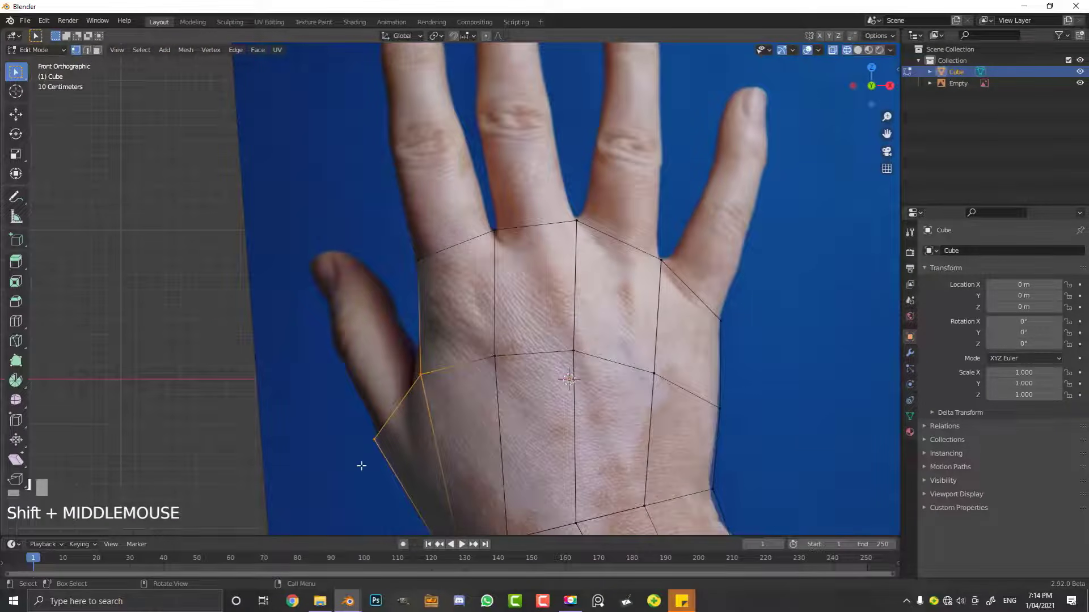
scroll(414, 439, "up", 4)
key("r")
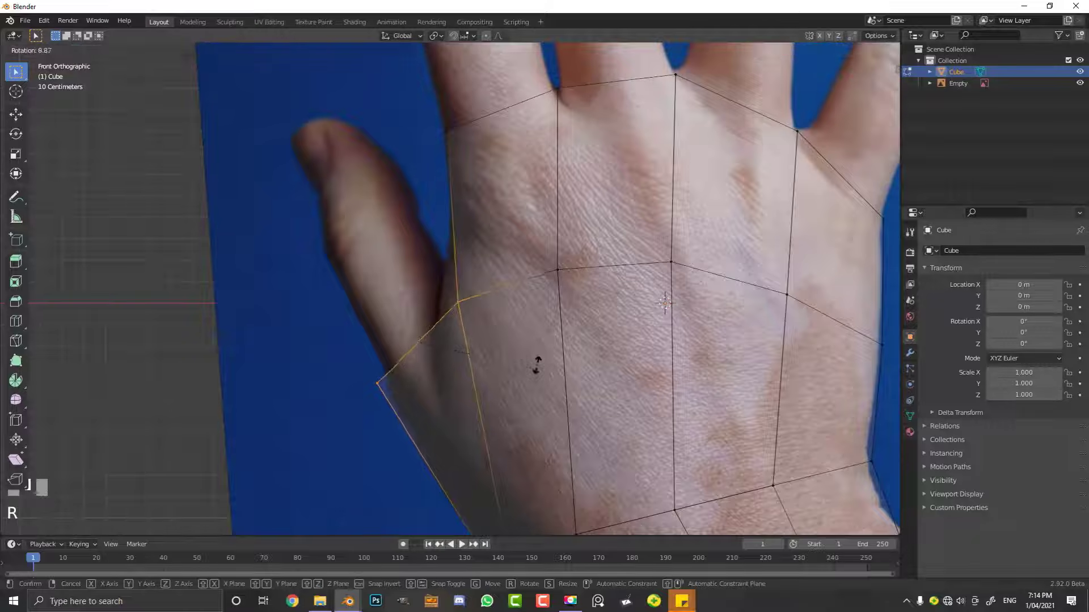
left_click(530, 329)
Step: Extrude the thumb-base face and move its end up the thumb to the middle joint
key("e")
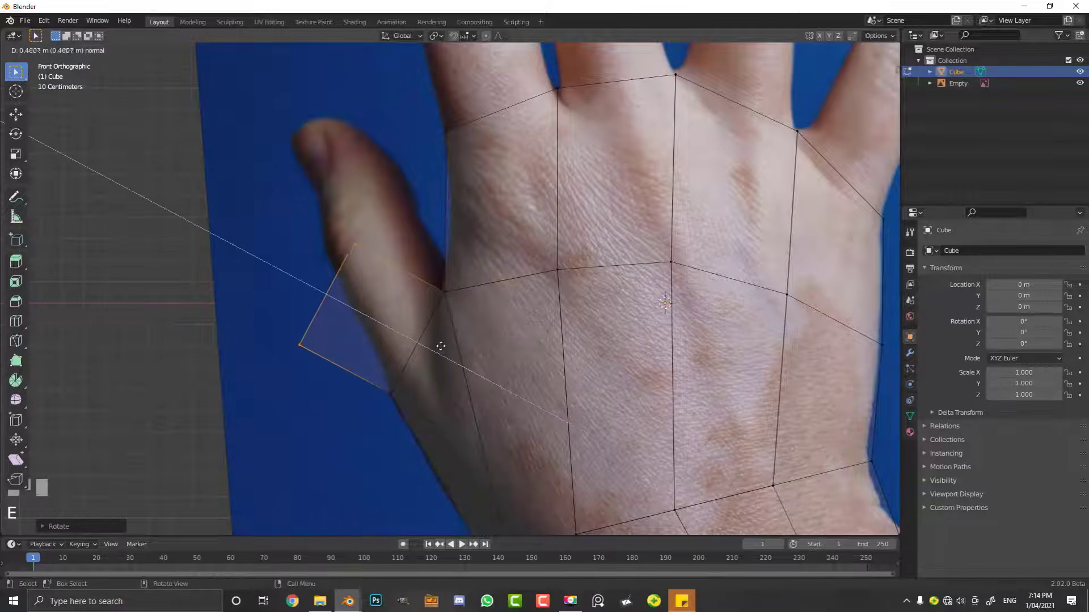
left_click(429, 335)
key("g")
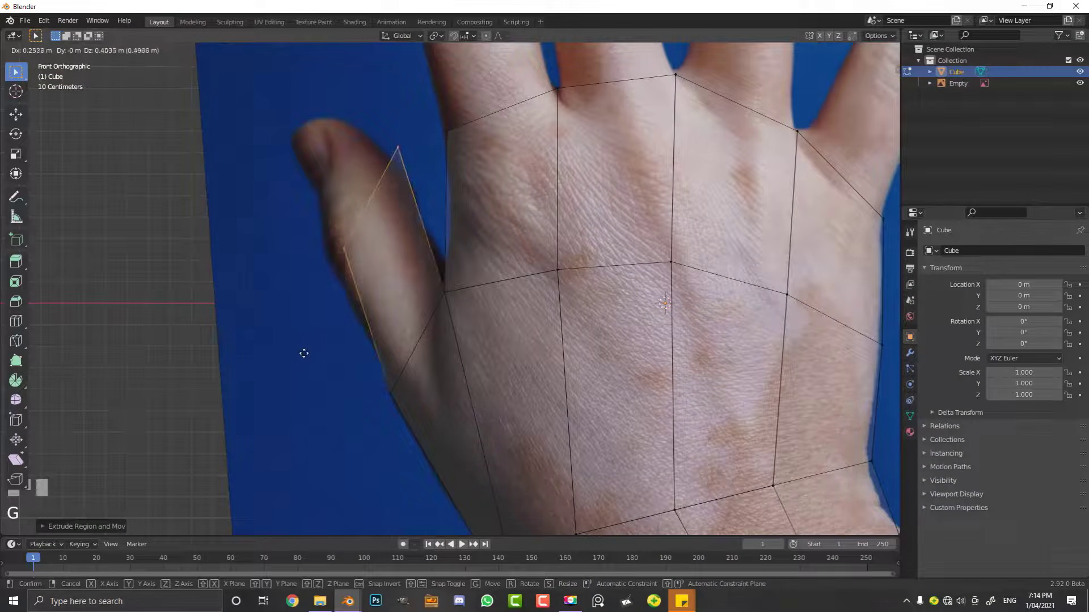
left_click(301, 377)
Step: Rotate, scale to about 0.74 and reposition the extruded end to match the thumb's width and angle at the joint
key("r")
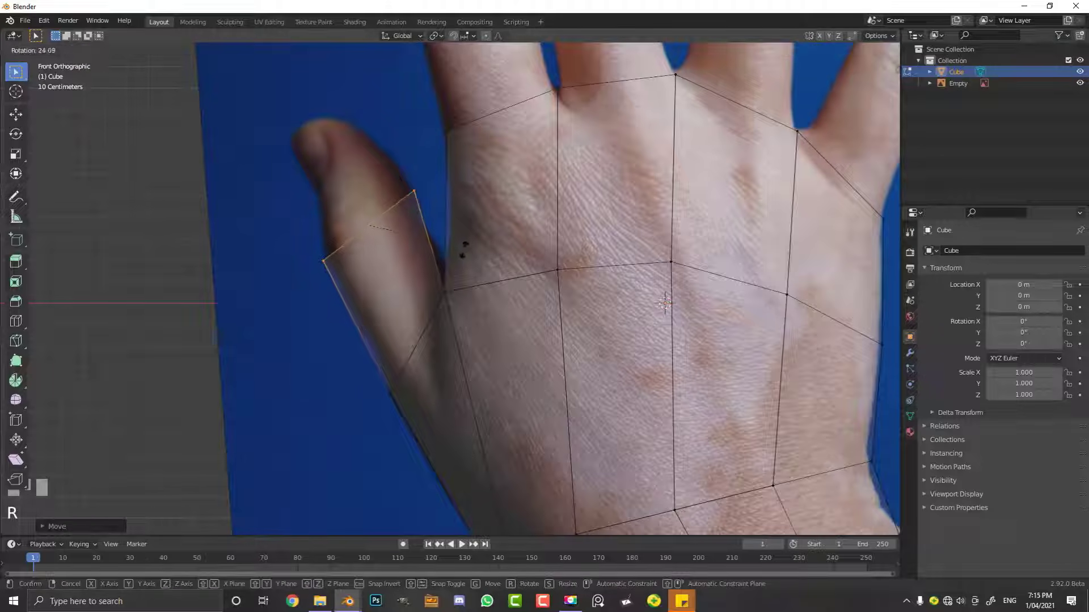
left_click(463, 258)
key("s")
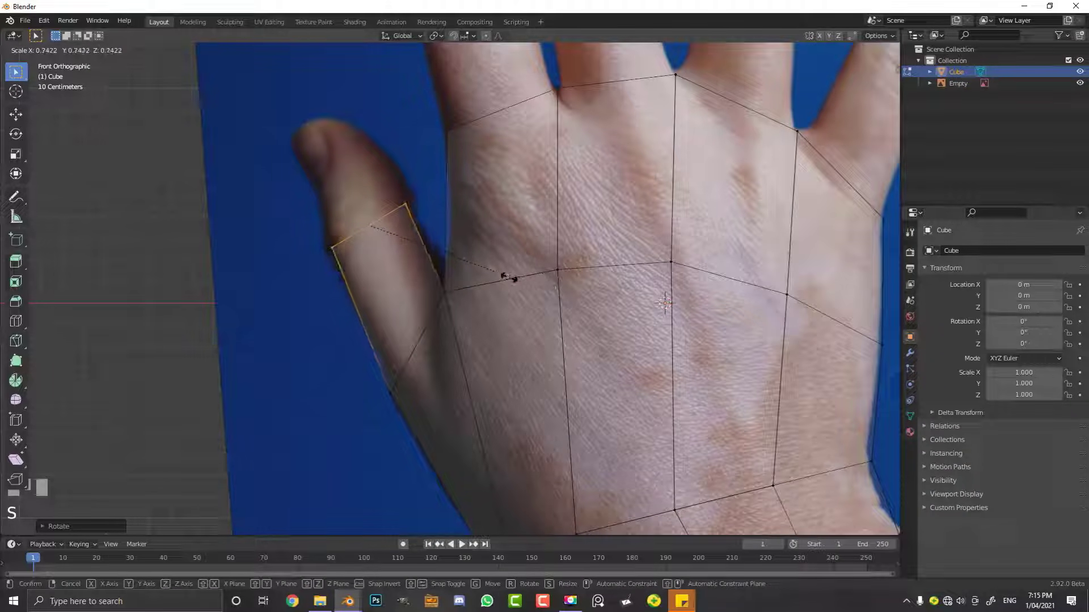
left_click(514, 281)
key("g")
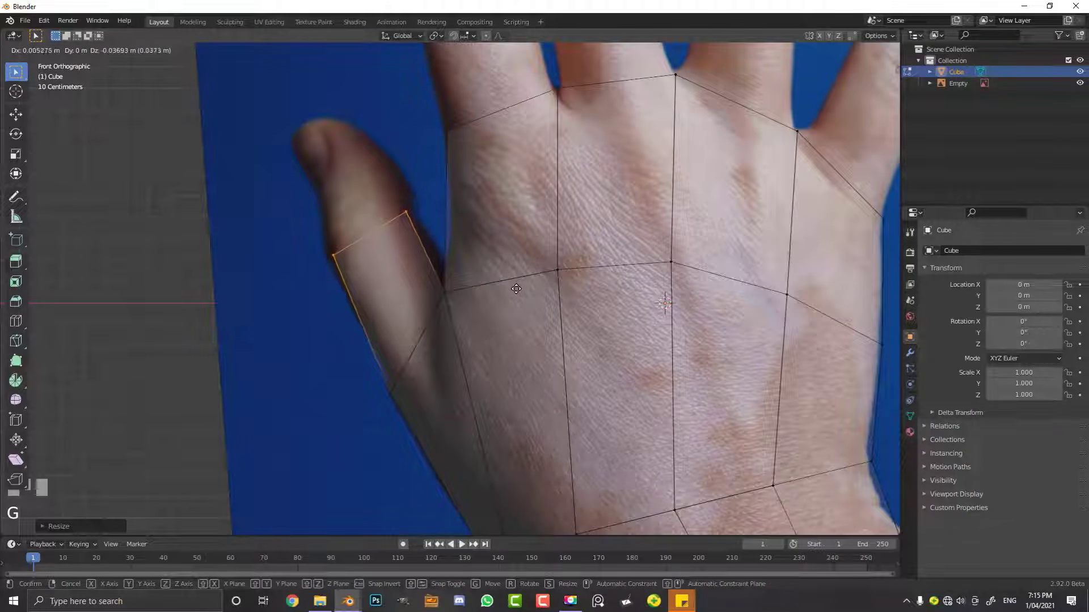
left_click(513, 286)
key("r")
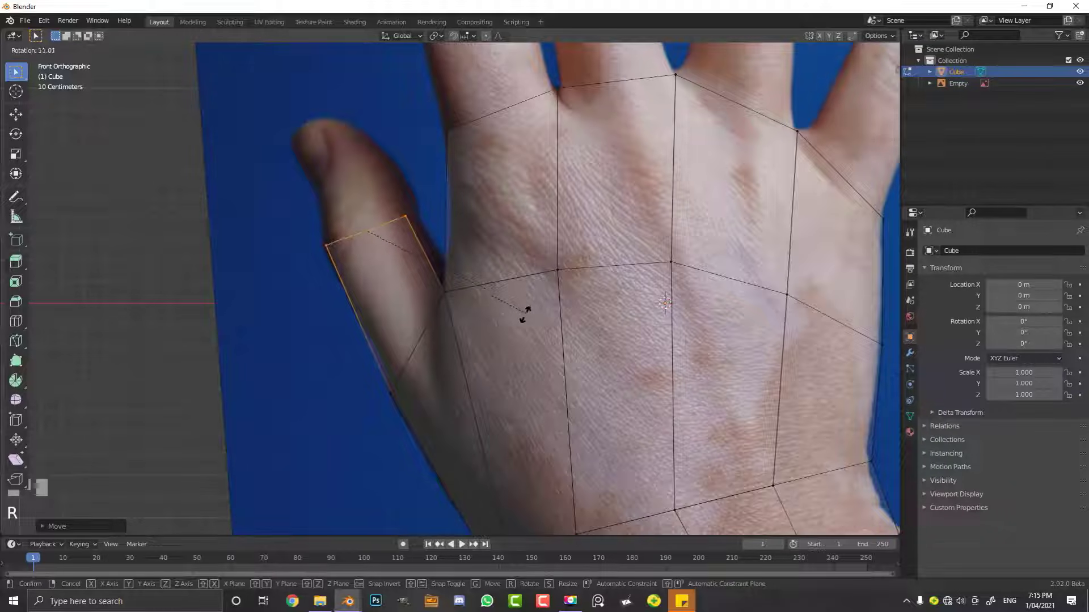
left_click(524, 312)
Step: Extrude the thumb's end face about 0.55 m to reach the thumb tip
key("e")
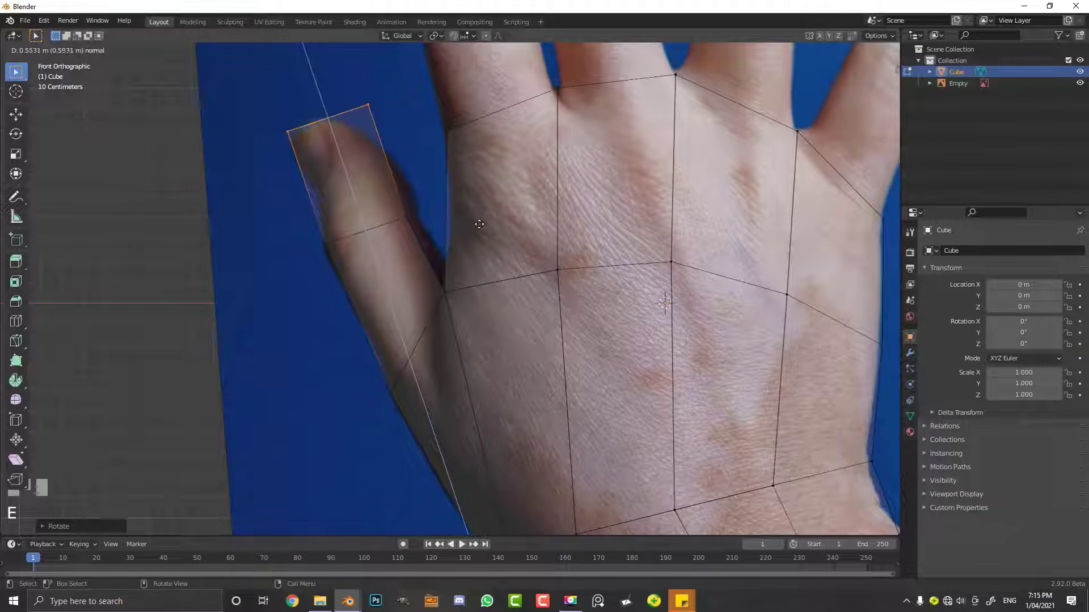
left_click(479, 224)
Step: Move the inner corner vertices of the thumb's end inward to match the thumb tip in the photo
left_click_drag(402, 156, 357, 80)
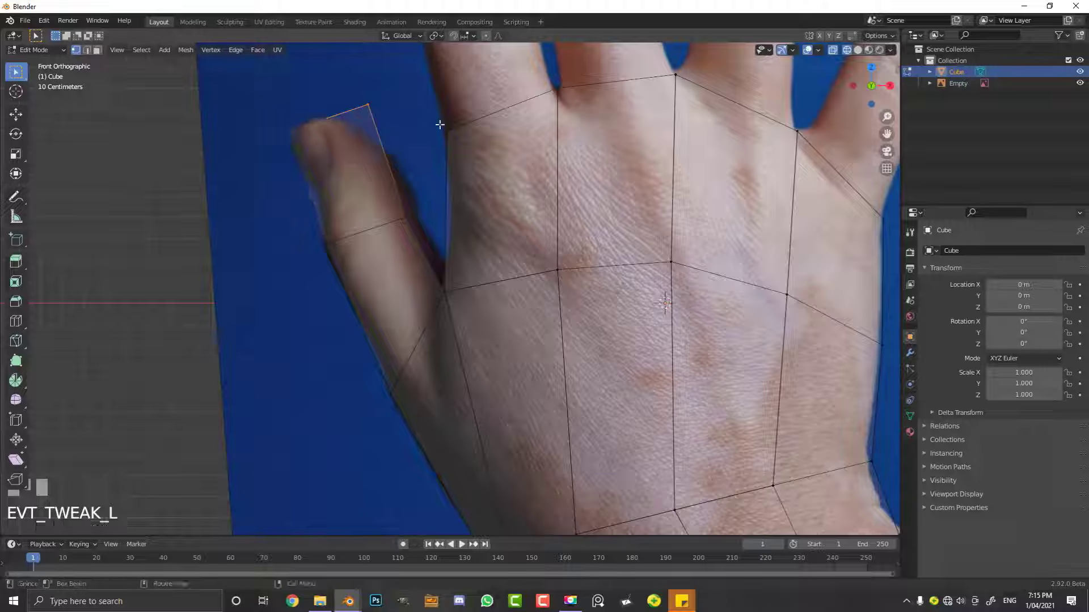
key("g")
left_click(432, 137)
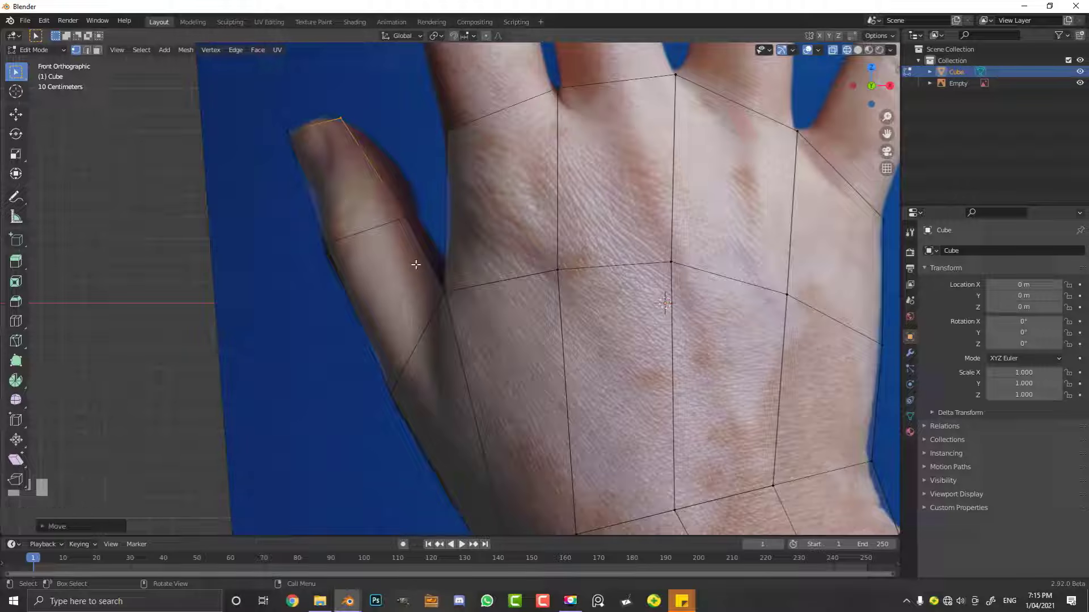
Step: Select the palm's end face below the index finger and extrude it outward into the finger's base
scroll(415, 264, "down", 4)
scroll(443, 287, "up", 2)
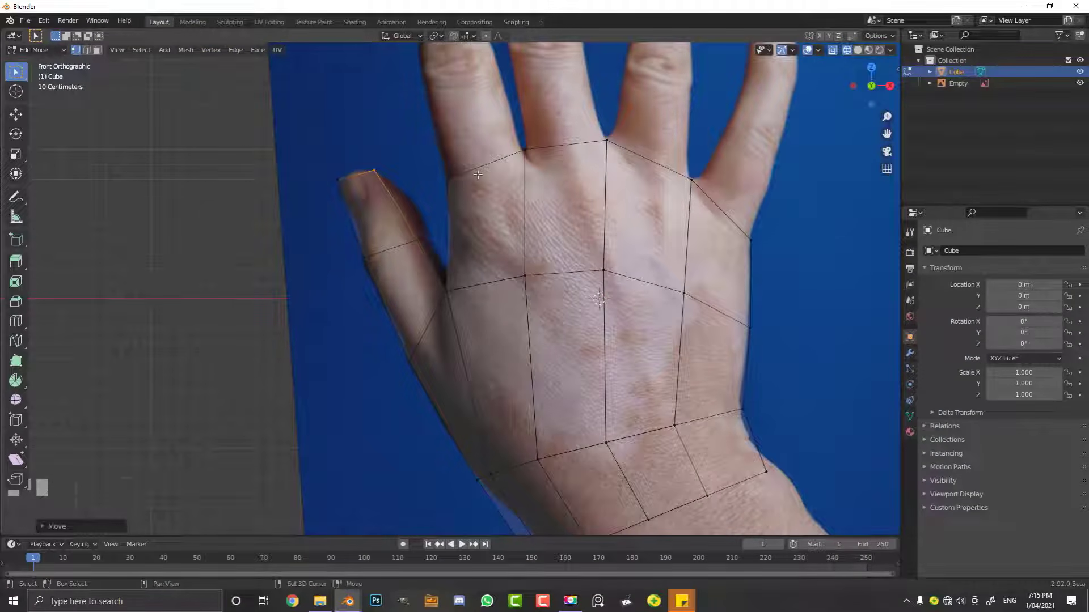
middle_click_drag(478, 175, 437, 293, "shift")
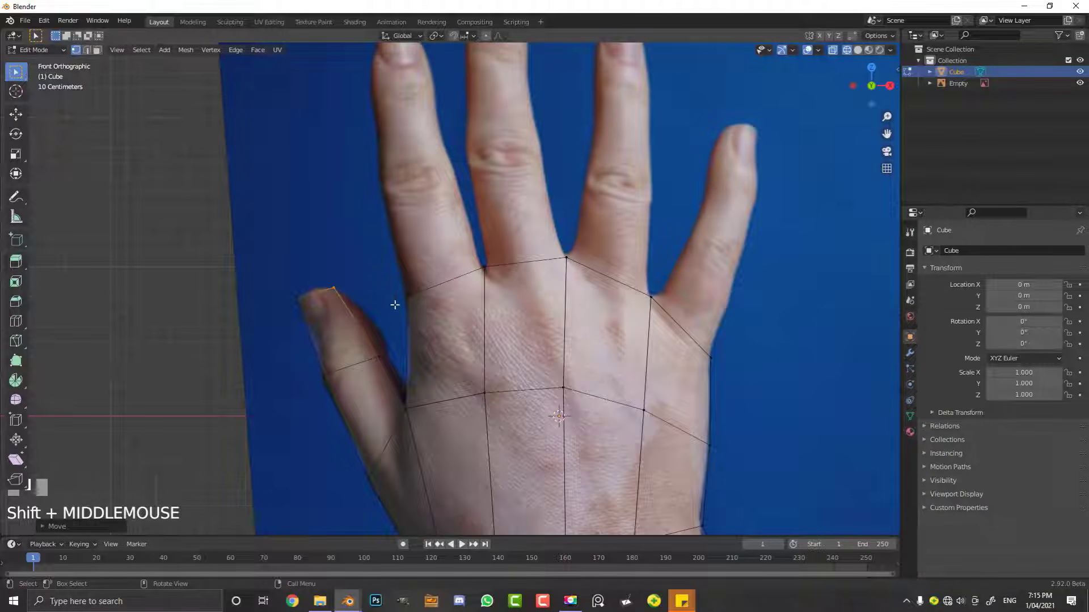
left_click_drag(392, 310, 504, 233)
middle_click_drag(504, 233, 516, 305)
key("KP_1")
scroll(513, 318, "up", 1)
key("e")
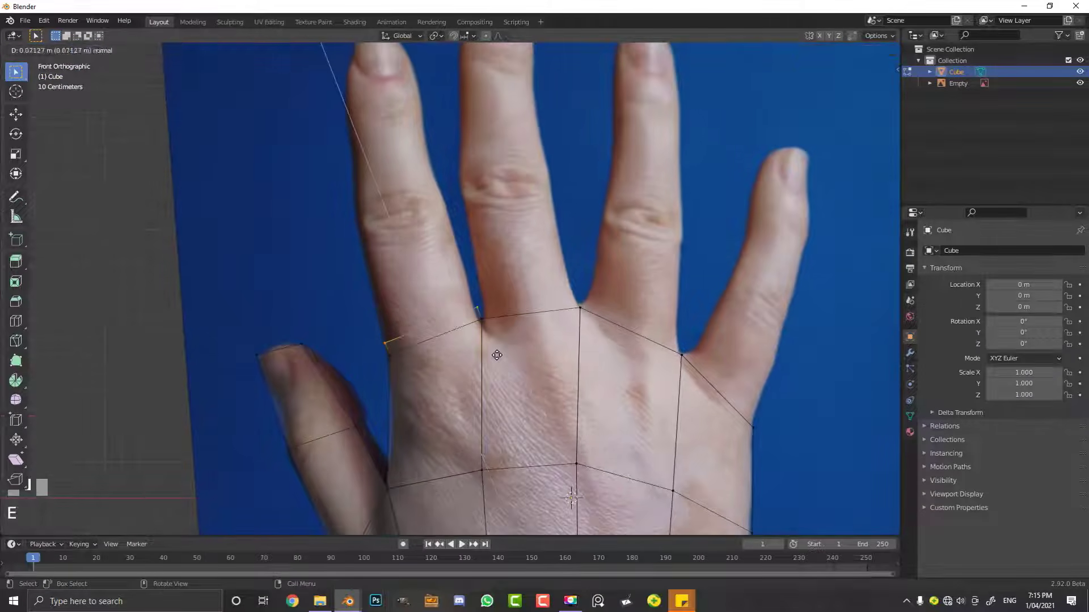
left_click(484, 307)
Step: Scale the index finger's extruded end down, move it back close to the palm and rotate it to the finger's angle
key("s")
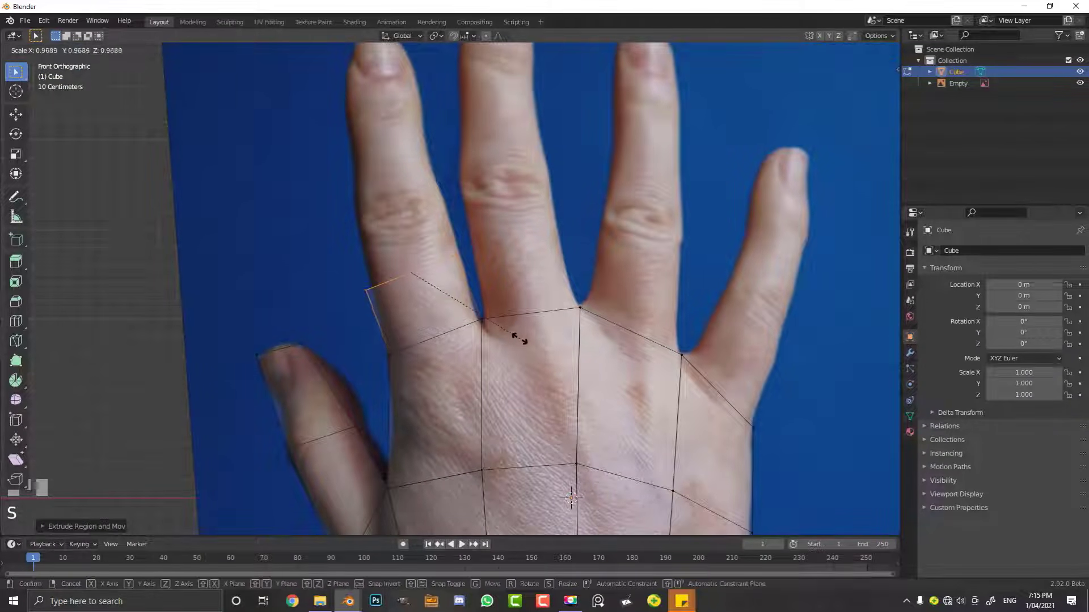
left_click(510, 329)
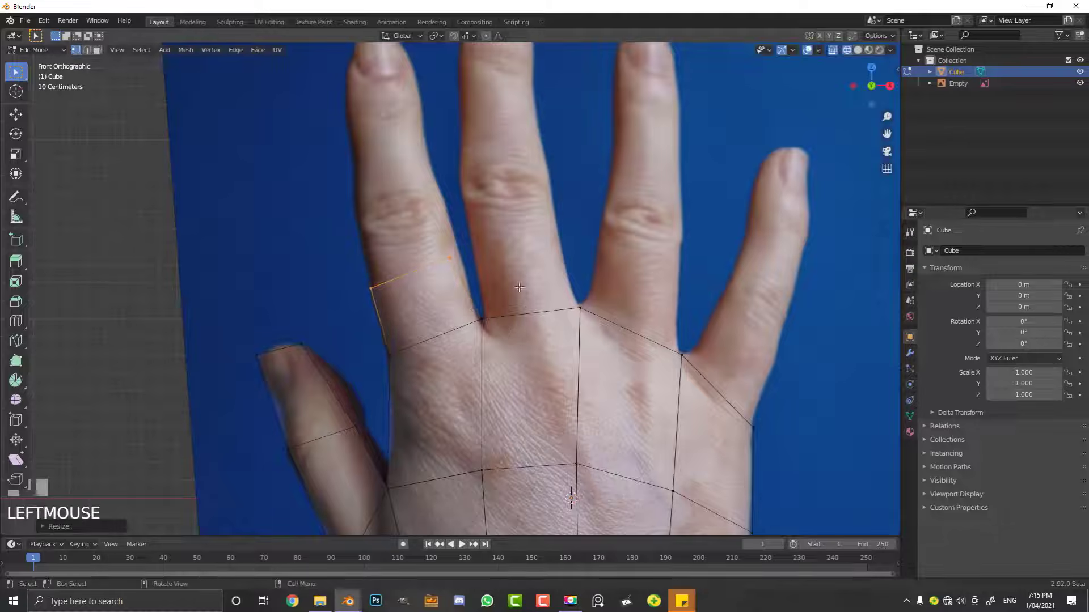
key("g")
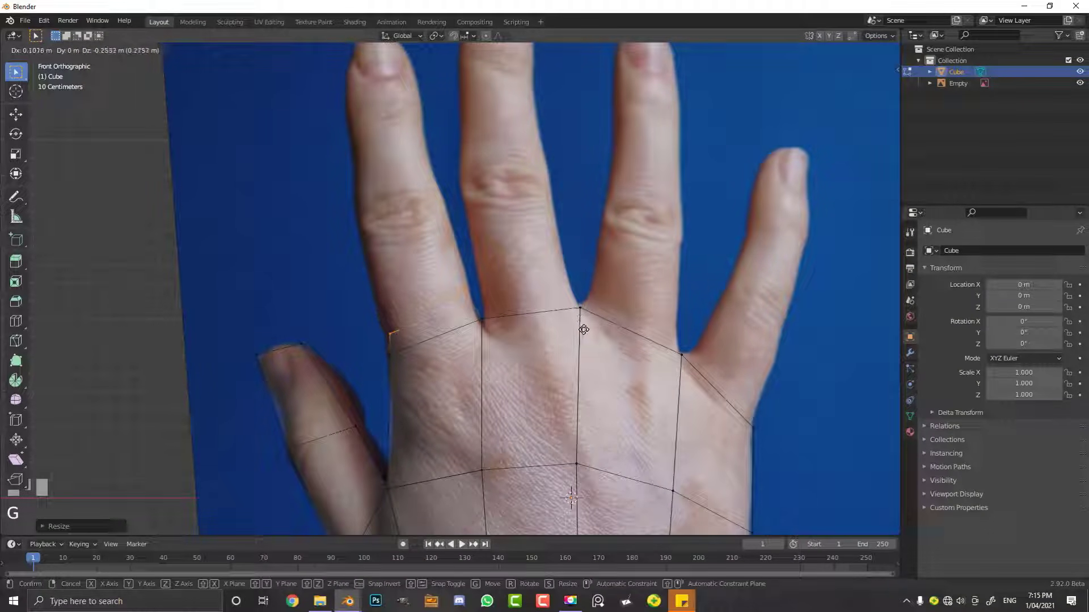
left_click(583, 330)
key("r")
left_click(593, 292)
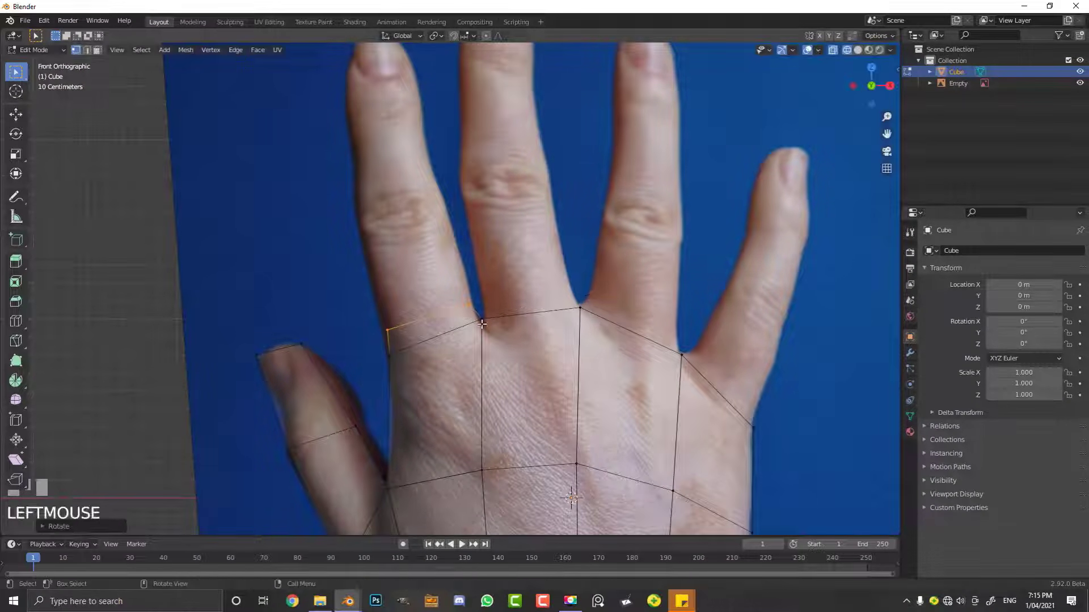
Step: Select the palm's end face below the middle finger and extrude it a short way up the finger
scroll(559, 292, "up", 2)
left_click_drag(482, 290, 645, 333)
middle_click_drag(644, 327, 600, 325, "shift")
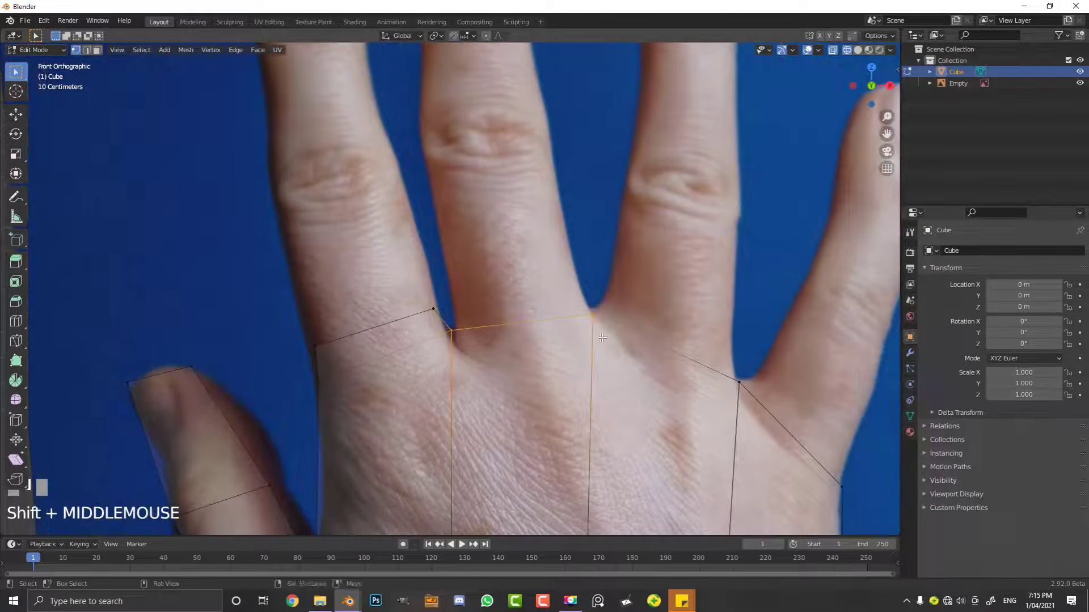
key("e")
left_click(658, 318)
Step: Scale the middle finger's extruded end to about 0.85, then move and rotate it to match the finger's base
key("s")
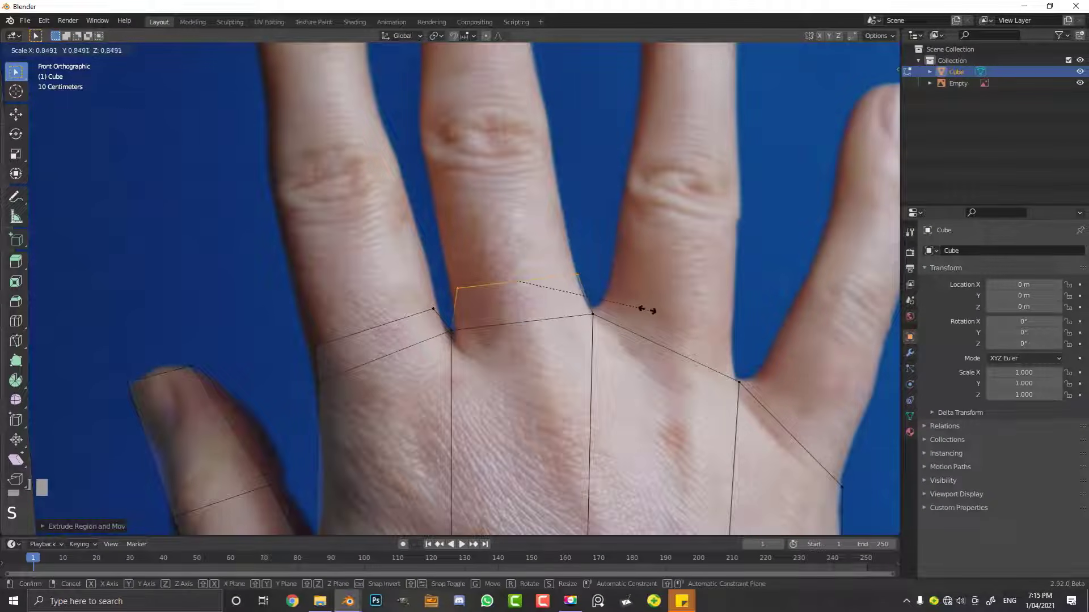
left_click(646, 317)
key("g")
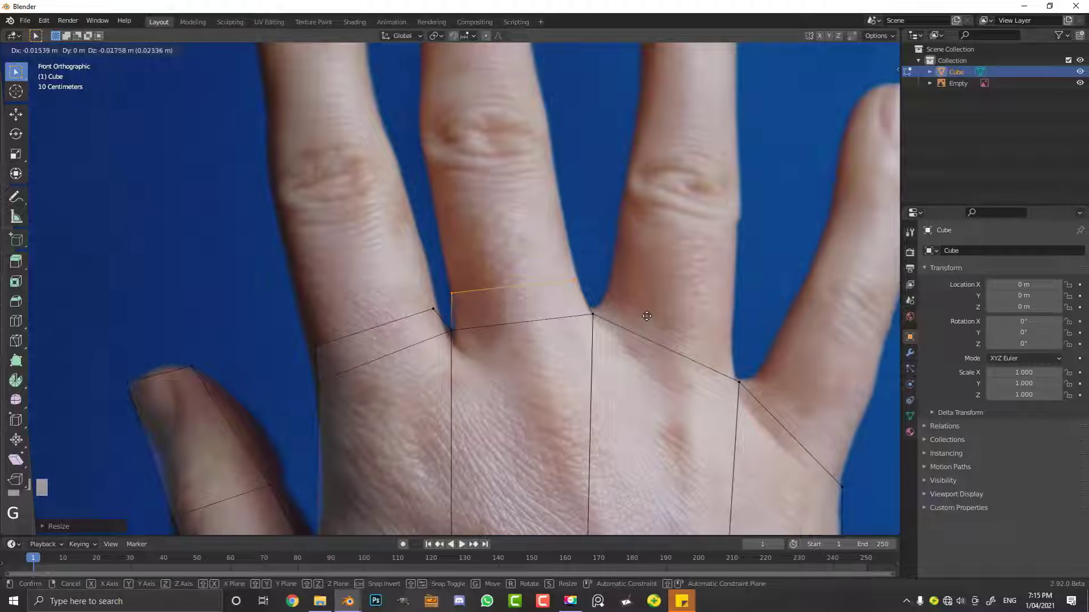
left_click(648, 315)
key("r")
left_click(683, 301)
Step: Select the palm's end face below the ring finger and extrude it a short way up the finger
middle_click_drag(638, 303, 536, 288, "shift")
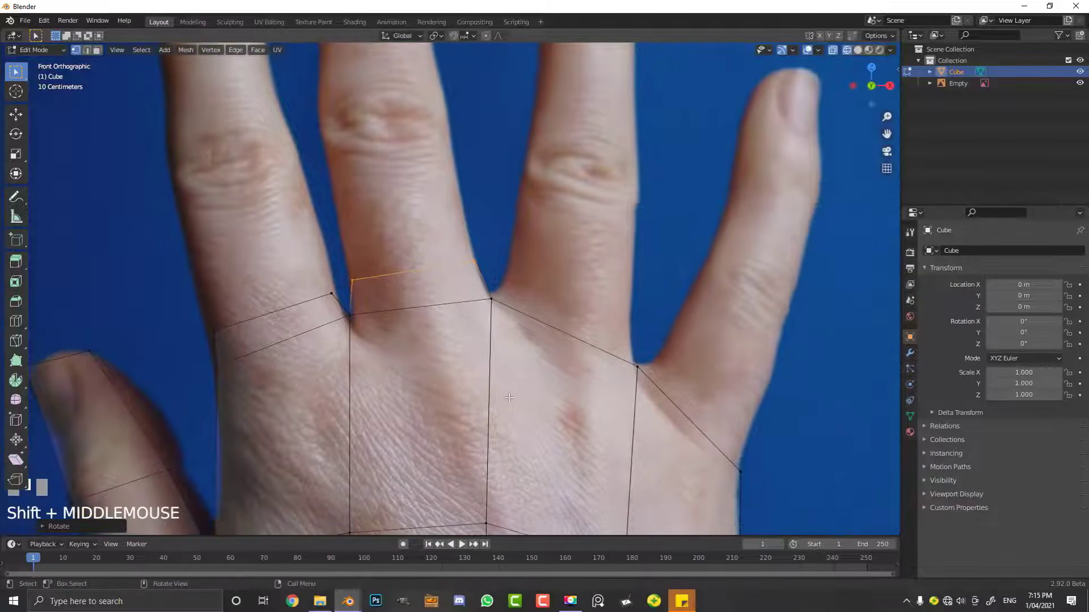
left_click_drag(485, 412, 659, 280)
middle_click_drag(662, 376, 617, 337, "shift")
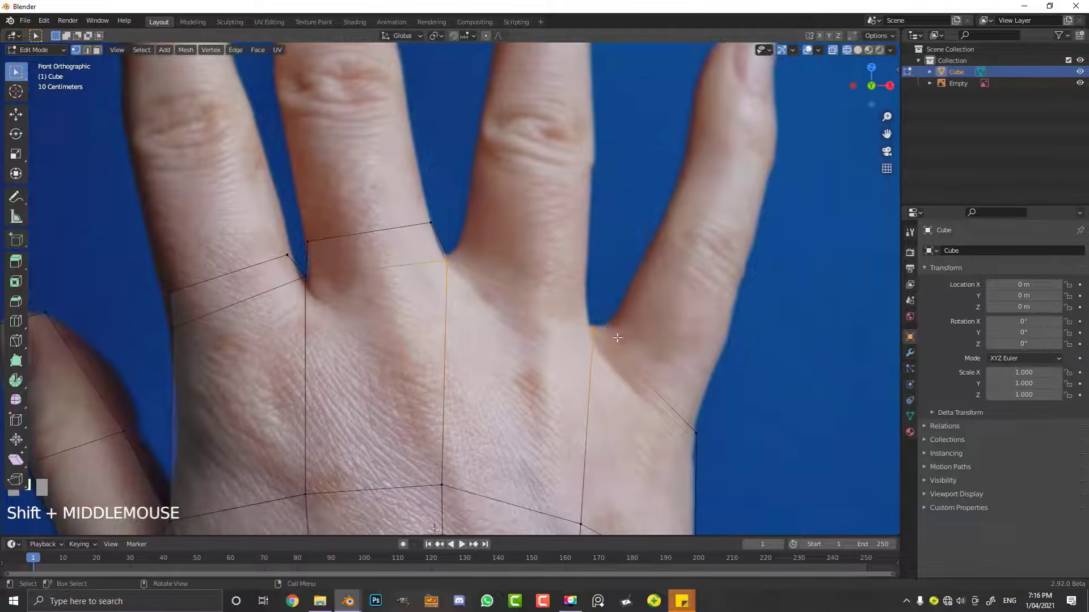
key("e")
left_click(615, 293)
Step: Scale and move the ring finger's extruded end to the finger's width and rotate it about -7.6°
key("s")
left_click(654, 288)
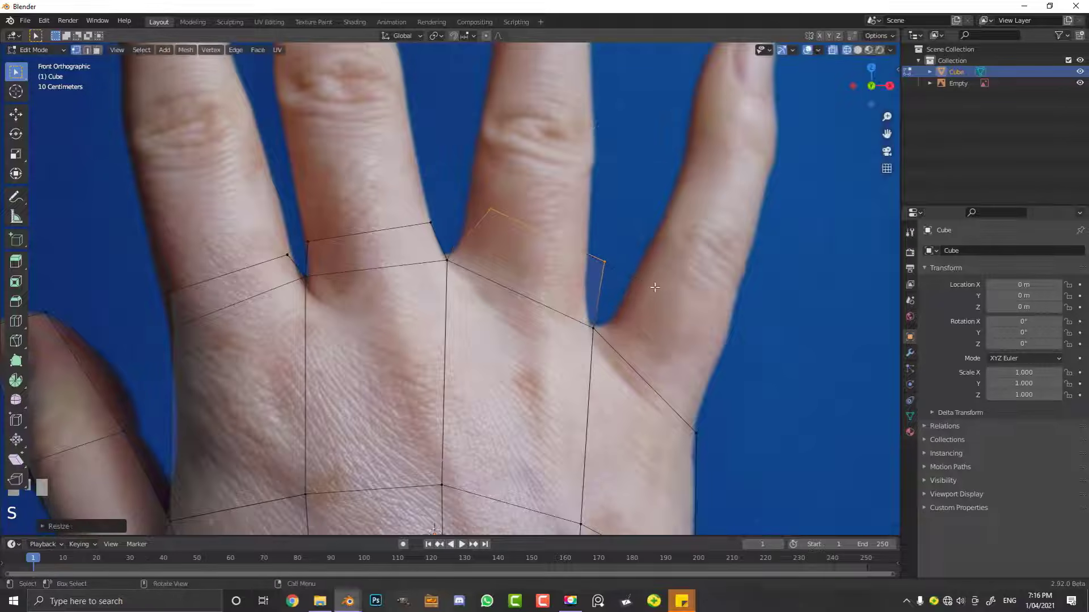
key("g")
left_click(634, 304)
key("r")
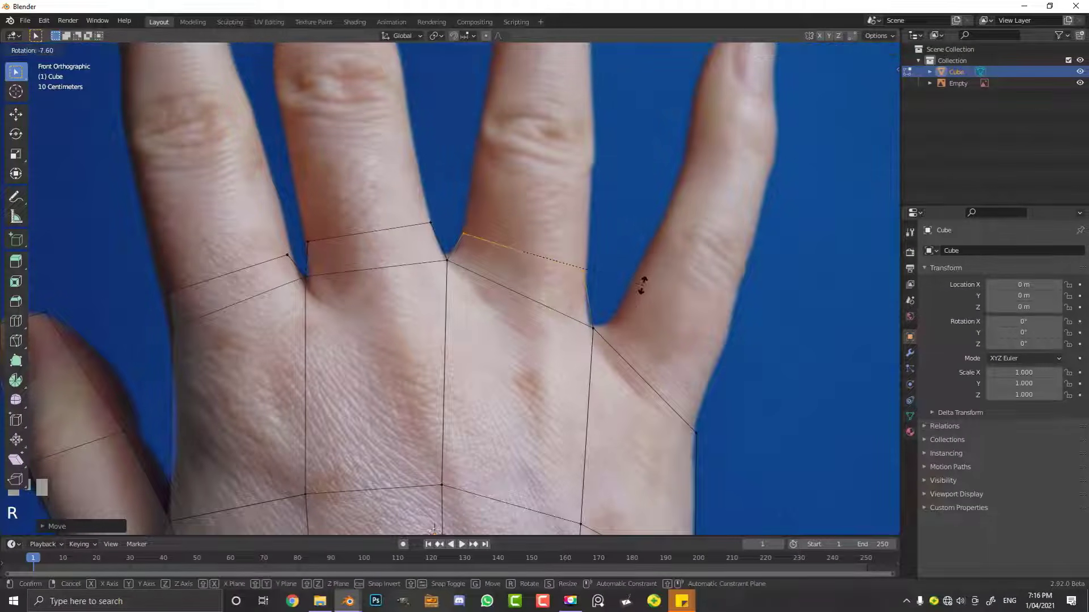
left_click(644, 284)
Step: Select the palm's end face below the little finger and extrude it about 0.14 m
middle_click_drag(644, 284, 537, 187, "shift")
left_click_drag(456, 410, 626, 221)
key("e")
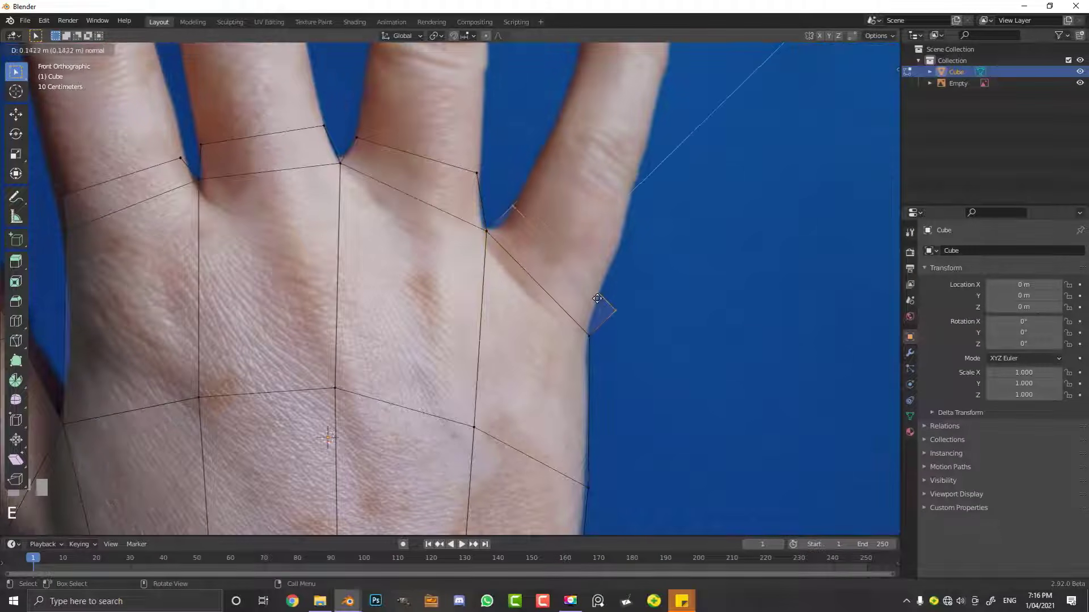
left_click(600, 294)
Step: Rotate and move the little finger's extruded end to the finger's angle and scale it to about 0.73
key("r")
left_click(671, 290)
key("g")
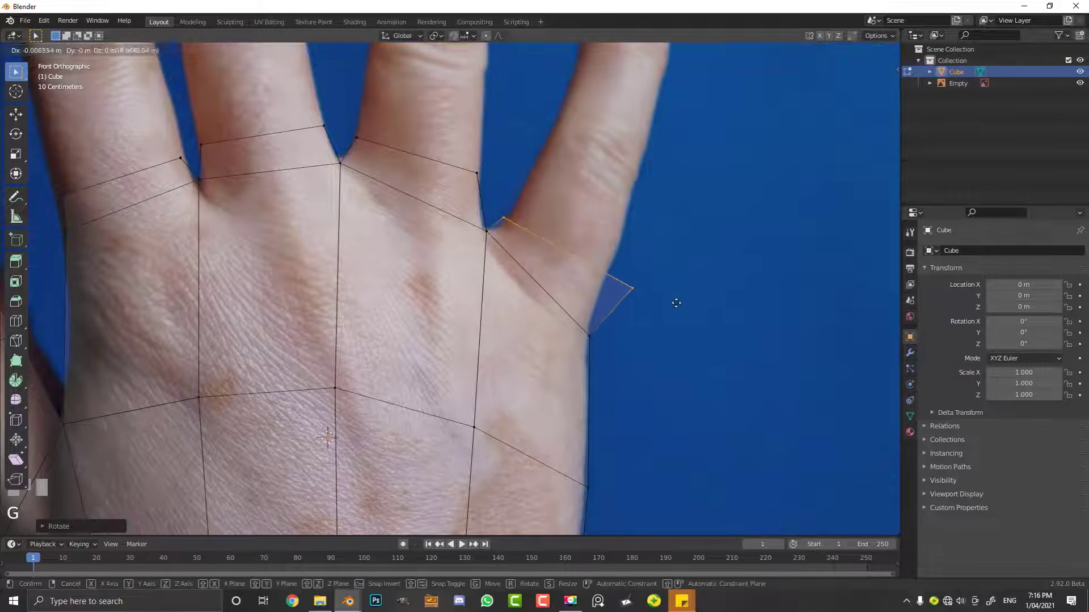
left_click(667, 285)
key("s")
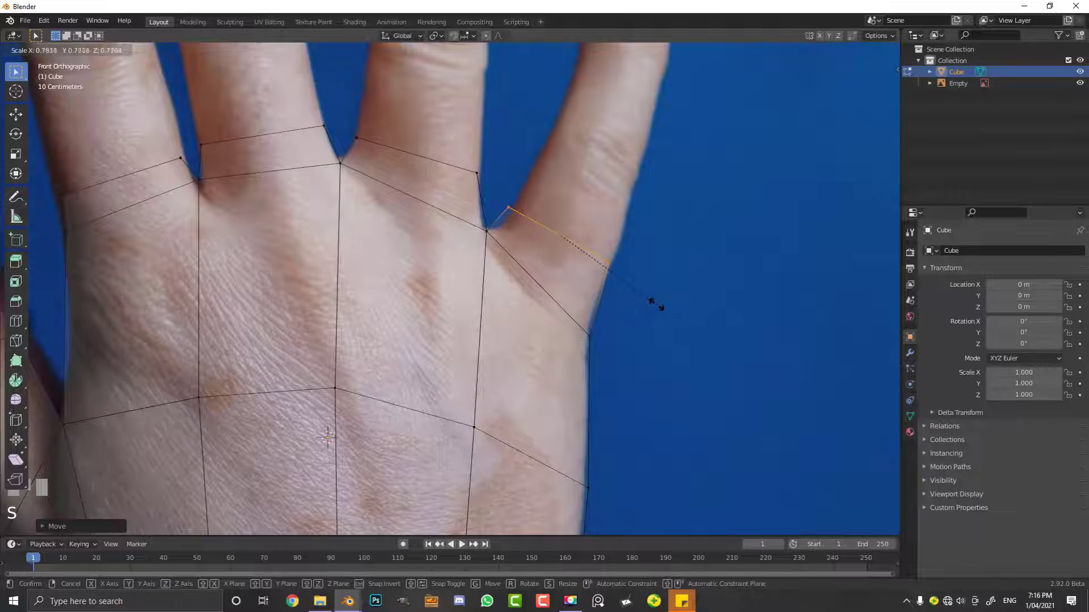
left_click(656, 305)
Step: View the hand in solid shading from above the fingers and select the index finger's end face in face mode
scroll(649, 292, "down", 5)
mouse_move(617, 200)
middle_mouse_down("shift")
mouse_move(563, 156)
mouse_move(574, 141)
mouse_move(510, 195)
middle_mouse_up("shift")
key("z")
left_click(618, 207)
middle_click_drag(617, 207, 562, 228)
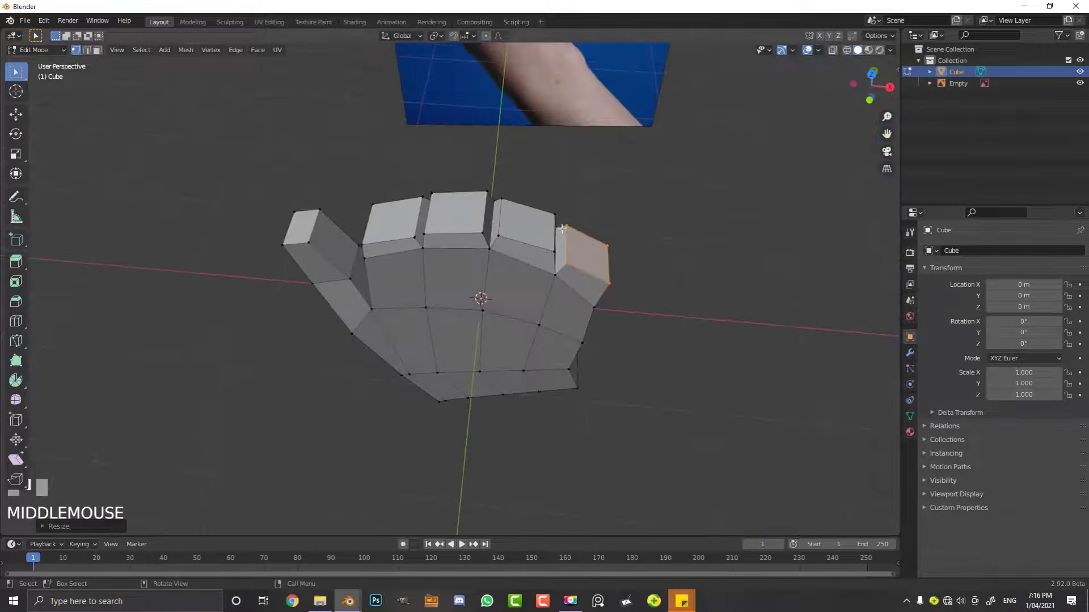
left_click(97, 51)
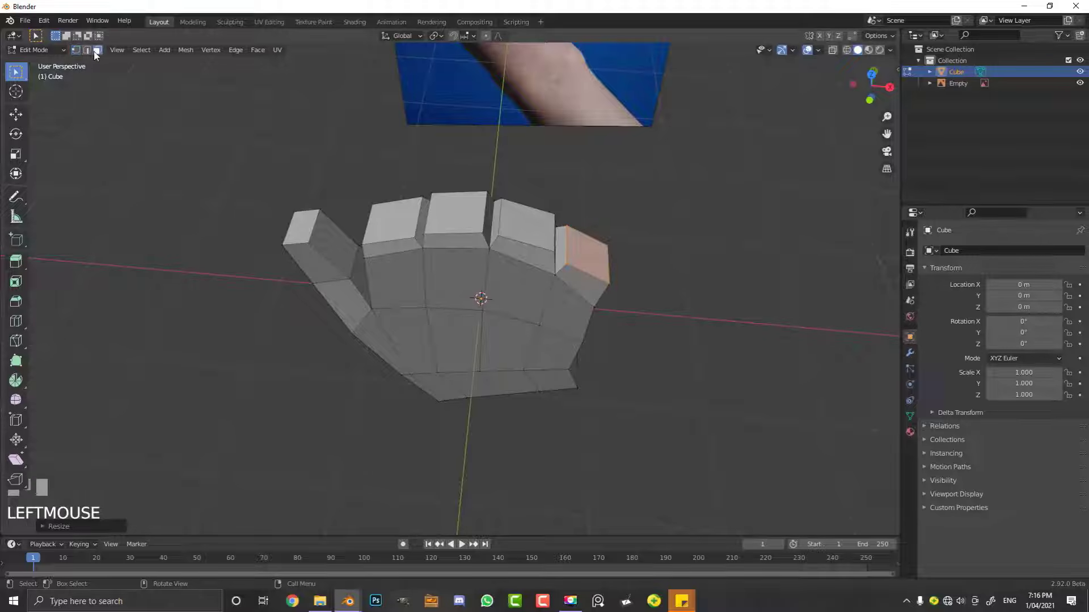
left_click(379, 228)
Step: Return to the front wireframe view and extrude the index finger's end face up to the middle knuckle
key("KP_1")
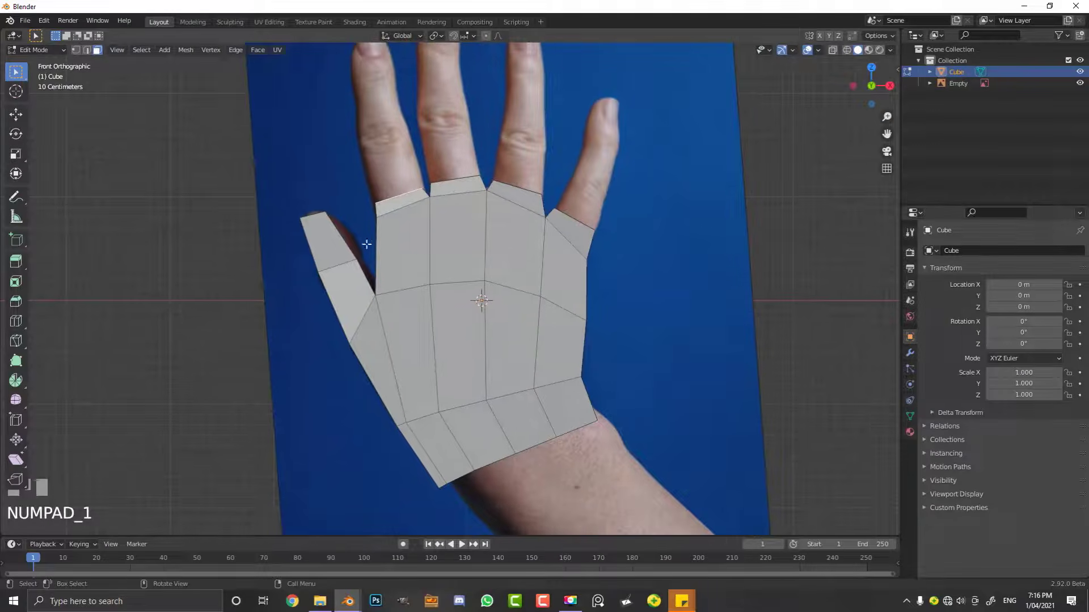
middle_click_drag(366, 245, 399, 362, "shift")
scroll(399, 340, "up", 3)
key("z")
left_click(339, 253)
scroll(474, 303, "up", 2)
scroll(463, 338, "down", 2)
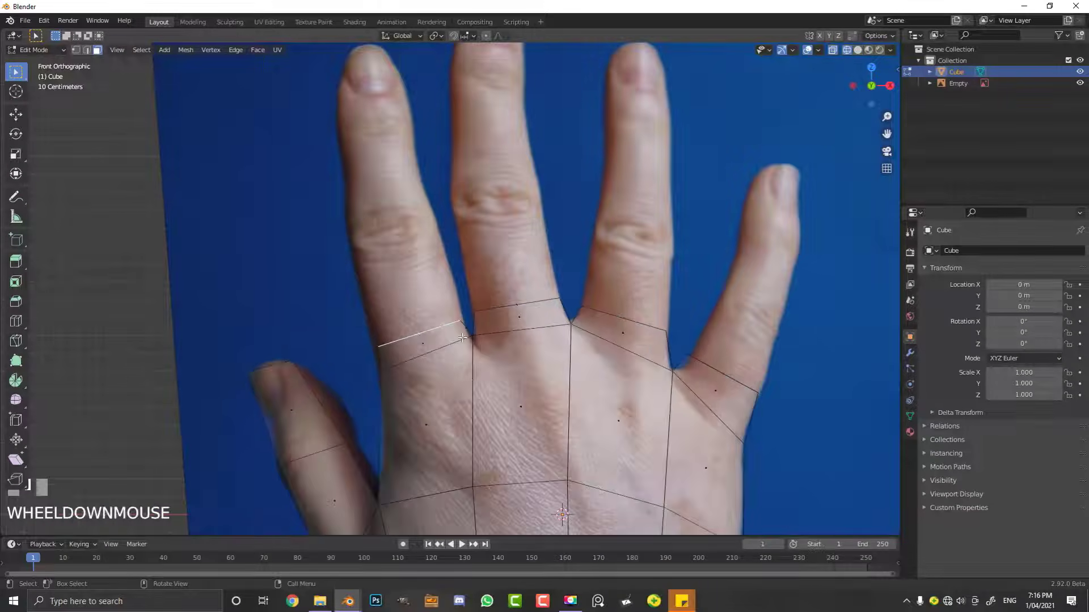
key("e")
left_click(439, 264)
Step: Rotate the index finger's knuckle face about 8°, then move and slightly scale it to match the finger's width
key("r")
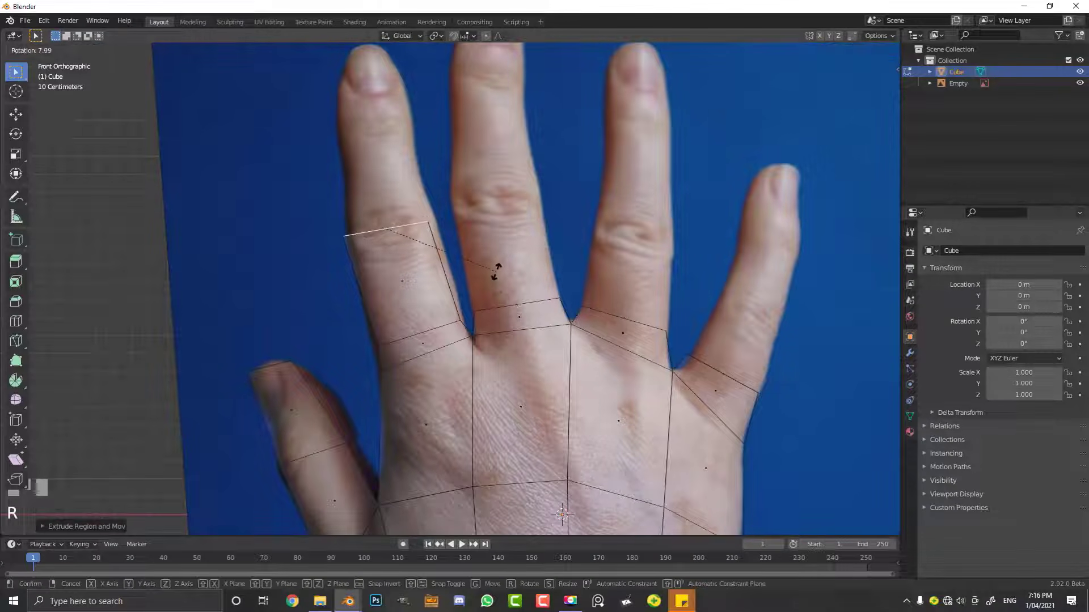
left_click(495, 271)
key("g")
left_click(503, 267)
key("s")
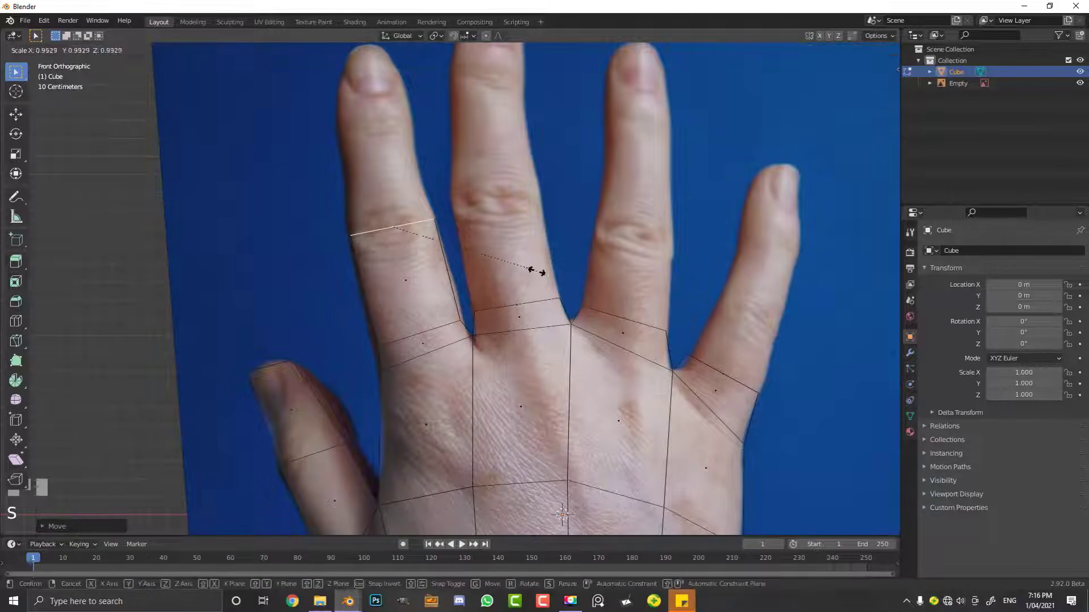
left_click(533, 271)
Step: Extrude the index finger about 1 m from the knuckle to its tip and scale the tip face down
scroll(533, 271, "down", 3)
key("e")
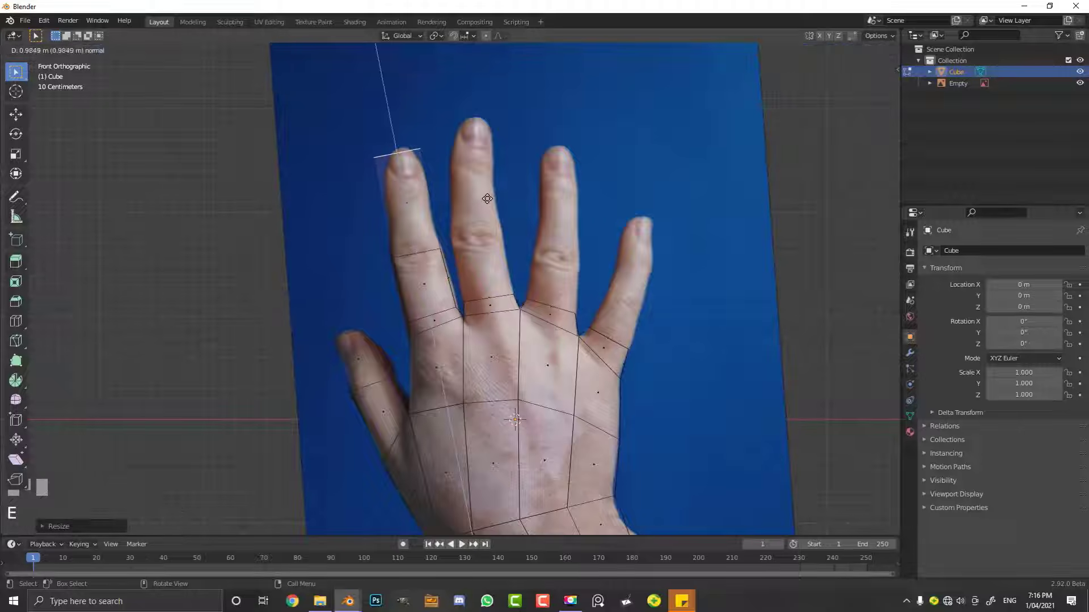
left_click(489, 193)
middle_click_drag(489, 193, 493, 224, "shift")
scroll(493, 223, "up", 3)
key("s")
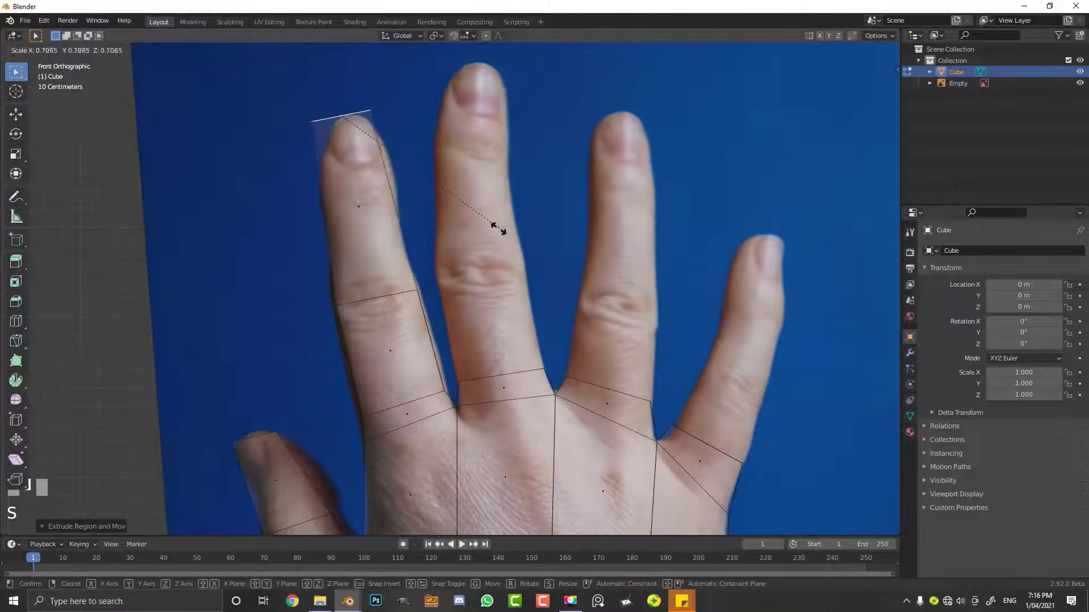
left_click(427, 199)
Step: Extrude the middle finger's end face up to the middle knuckle and rotate it square to the finger
scroll(430, 200, "down", 3)
middle_click_drag(430, 199, 437, 300, "shift")
scroll(416, 273, "up", 4)
left_click(415, 283)
scroll(415, 283, "down", 1)
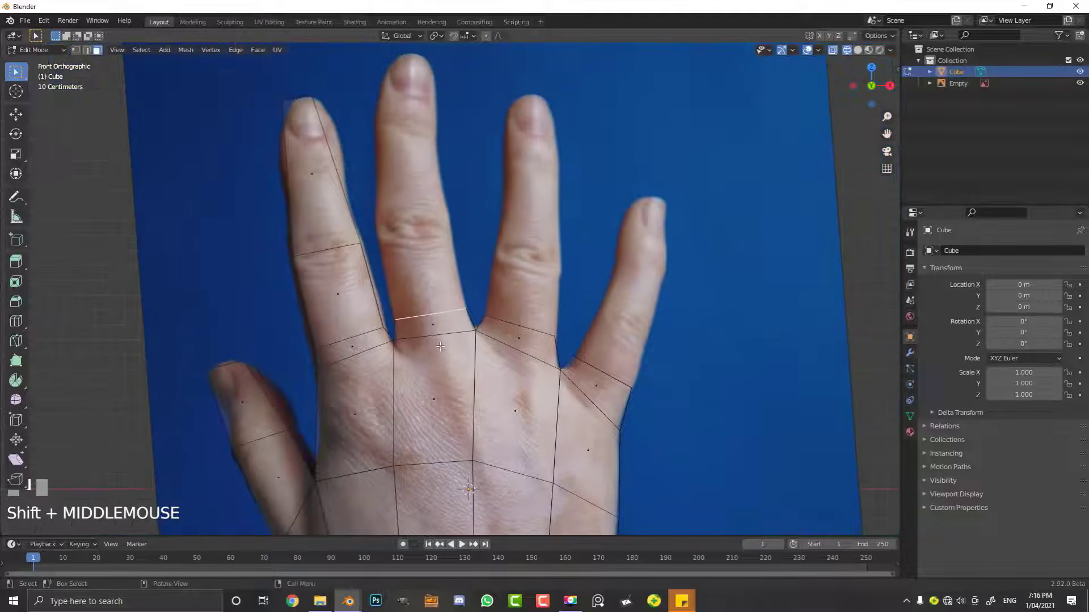
key("e")
left_click(450, 290)
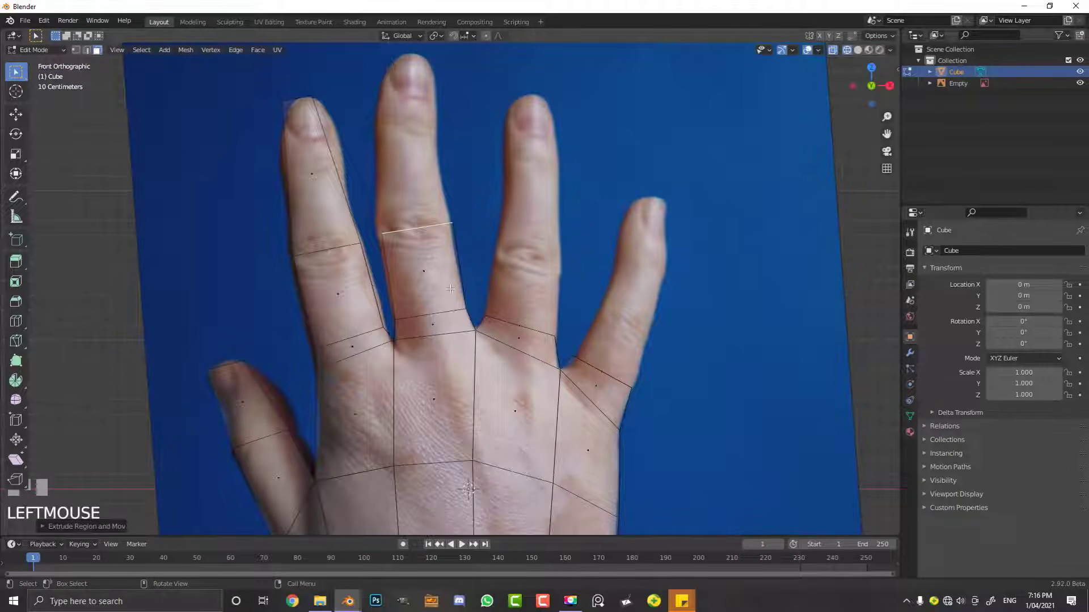
key("r")
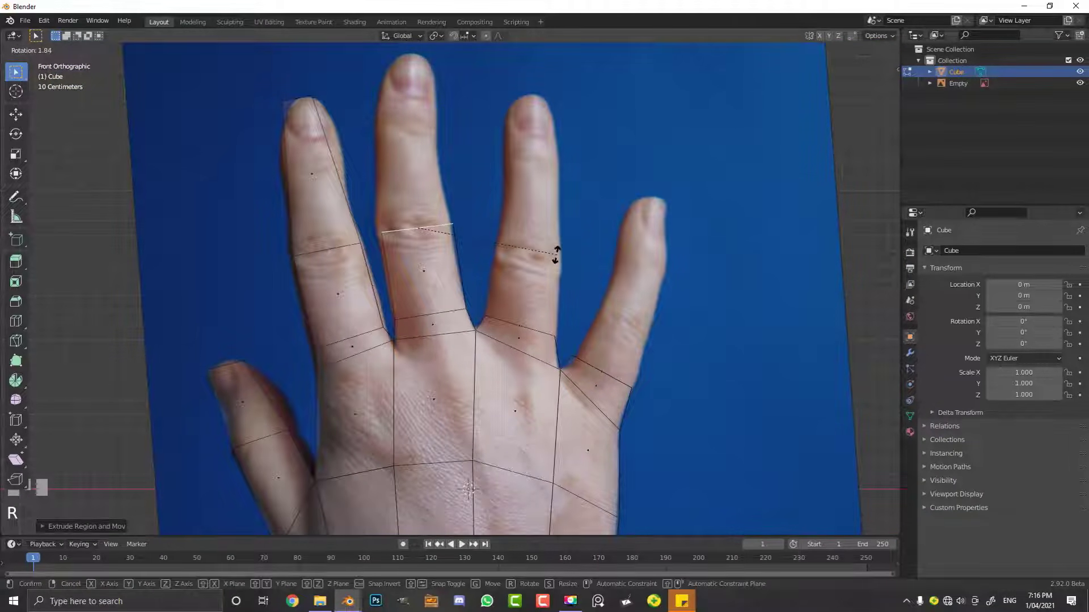
left_click(553, 259)
Step: Extrude the middle finger about 1.1 m from the knuckle to its tip and scale the tip face down
key("e")
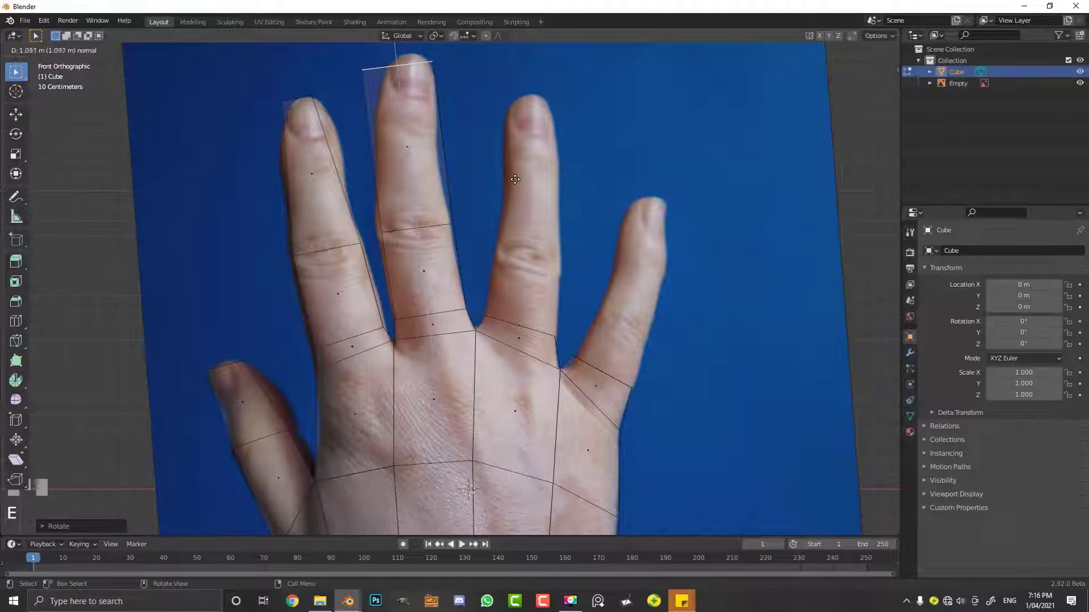
left_click(469, 165, "shift")
scroll(375, 144, "up", 2)
key("s")
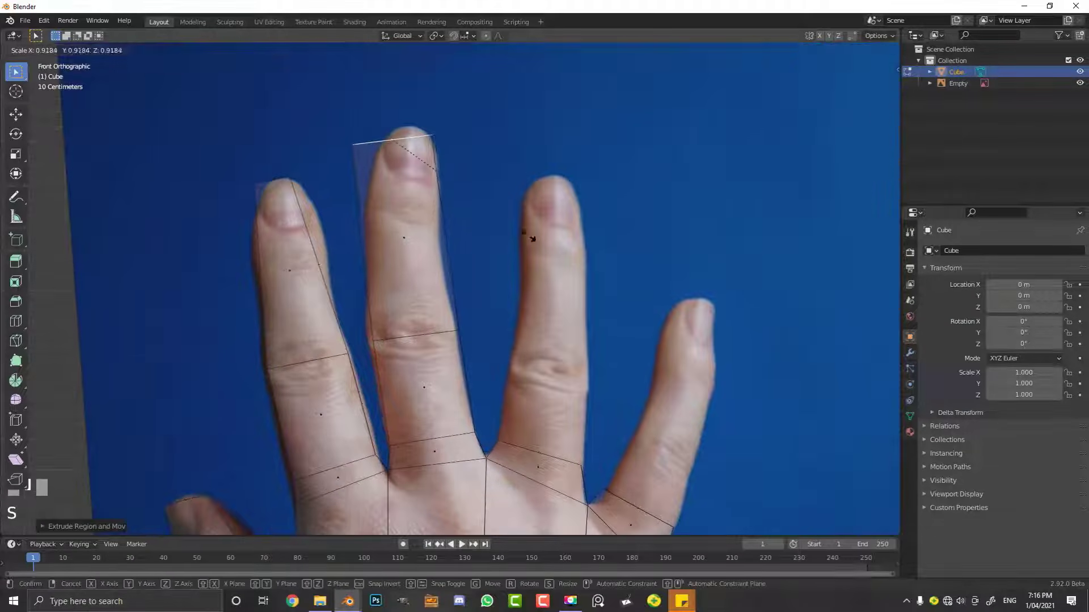
left_click(489, 211)
Step: Extrude the ring finger's end face about 0.48 m up to the middle knuckle and rotate it square to the finger
scroll(489, 211, "down", 2)
middle_click_drag(489, 211, 395, 285, "shift")
scroll(395, 285, "up", 3, "shift")
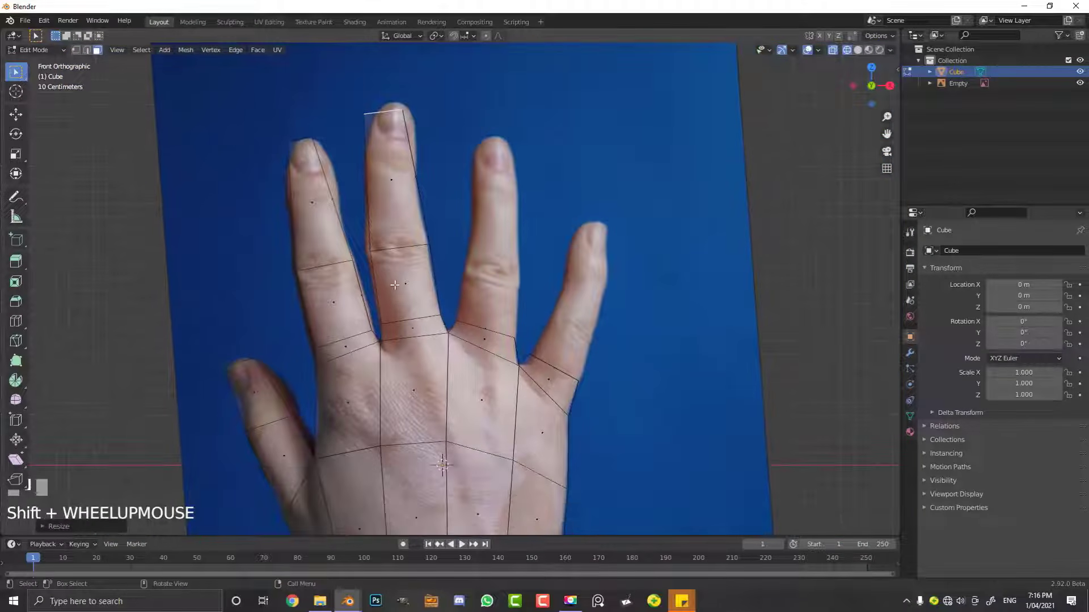
left_click(488, 327)
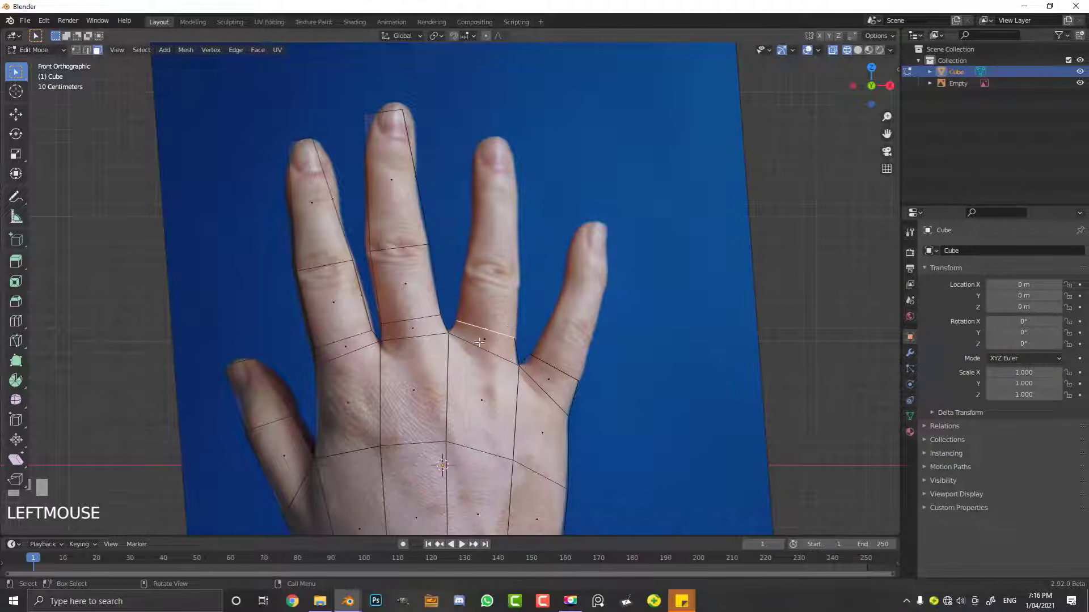
key("e")
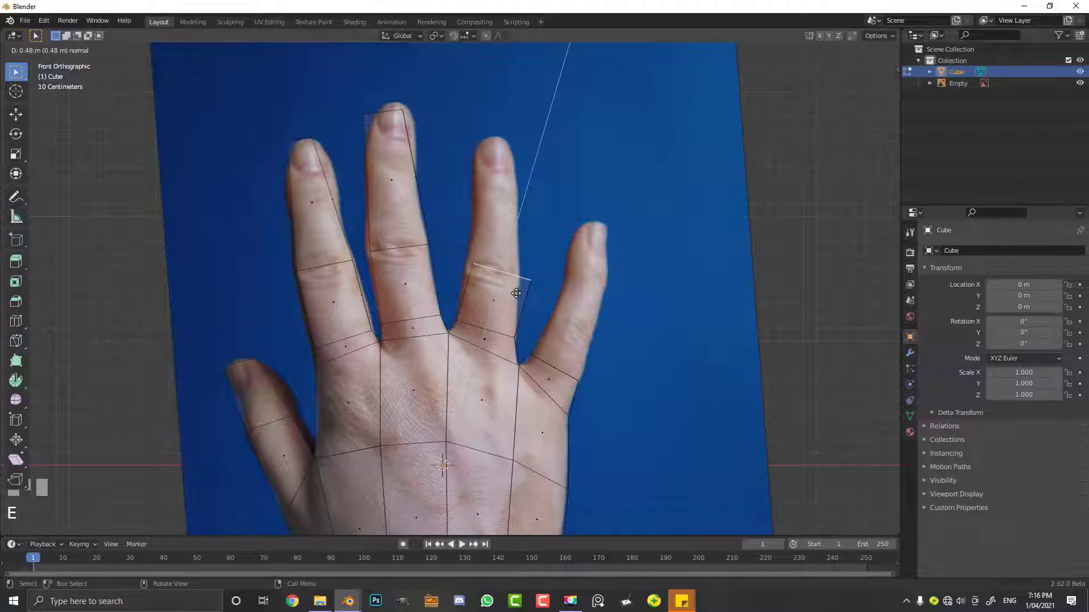
left_click(516, 293)
key("r")
left_click(605, 293)
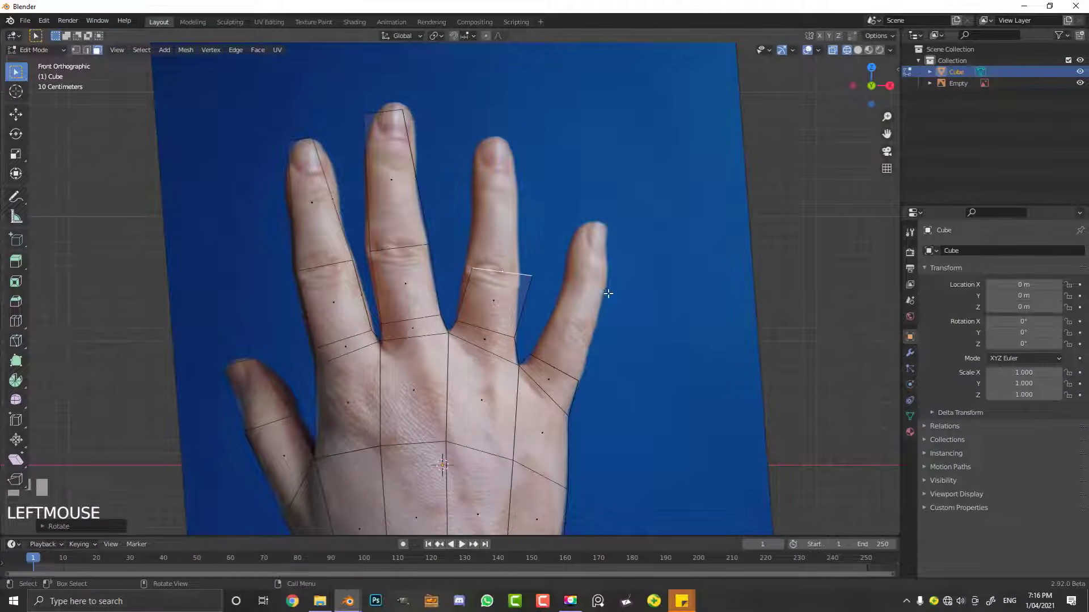
Step: Move the ring finger's knuckle face onto the photo and scale it down to the finger's width
key("g")
left_click(596, 293)
key("s")
left_click(535, 299)
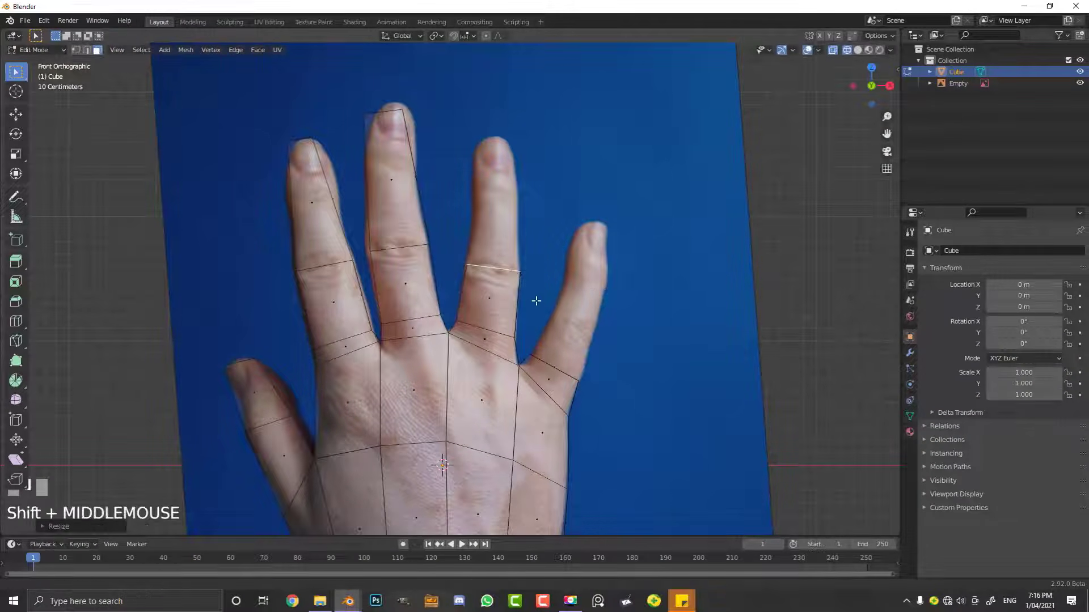
Step: Extrude the ring finger about 0.9 m from the knuckle to its tip, then level the tip face and scale it down
middle_click_drag(535, 299, 562, 410, "shift")
key("e")
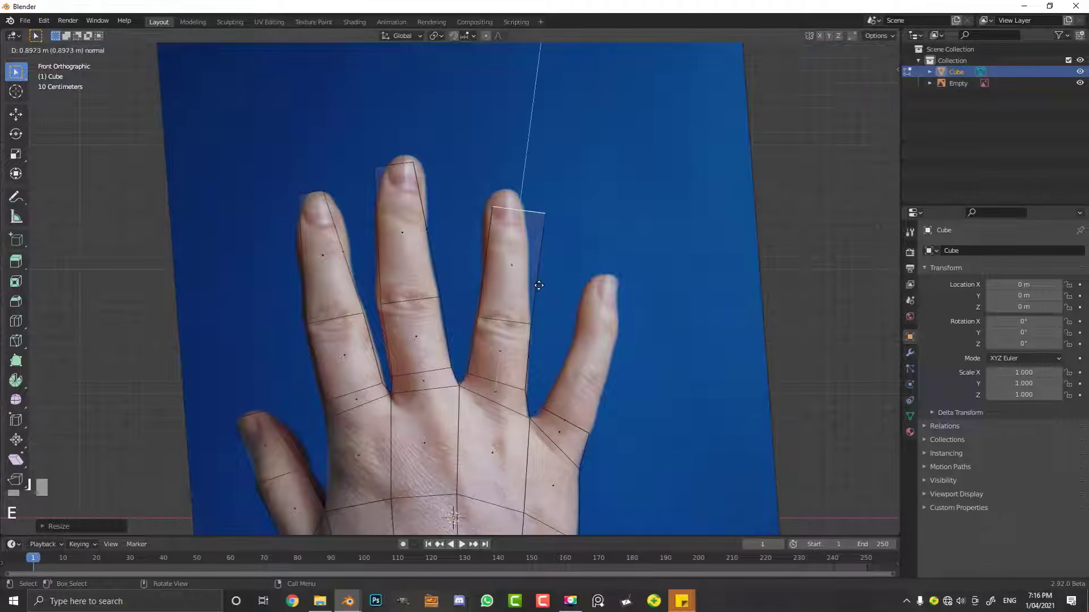
left_click(524, 270)
key("g")
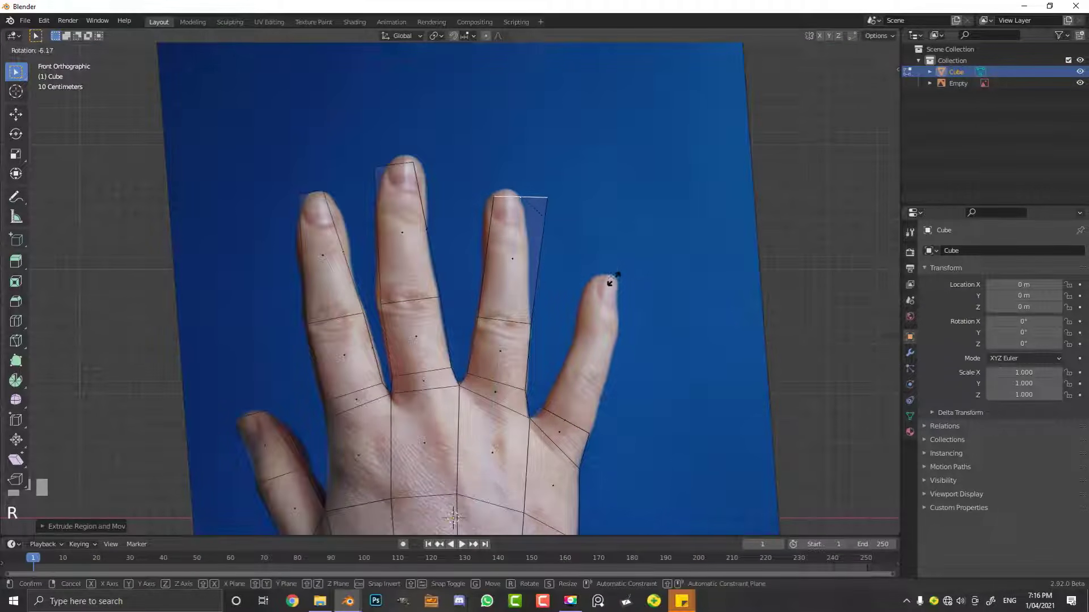
left_click(604, 271)
key("s")
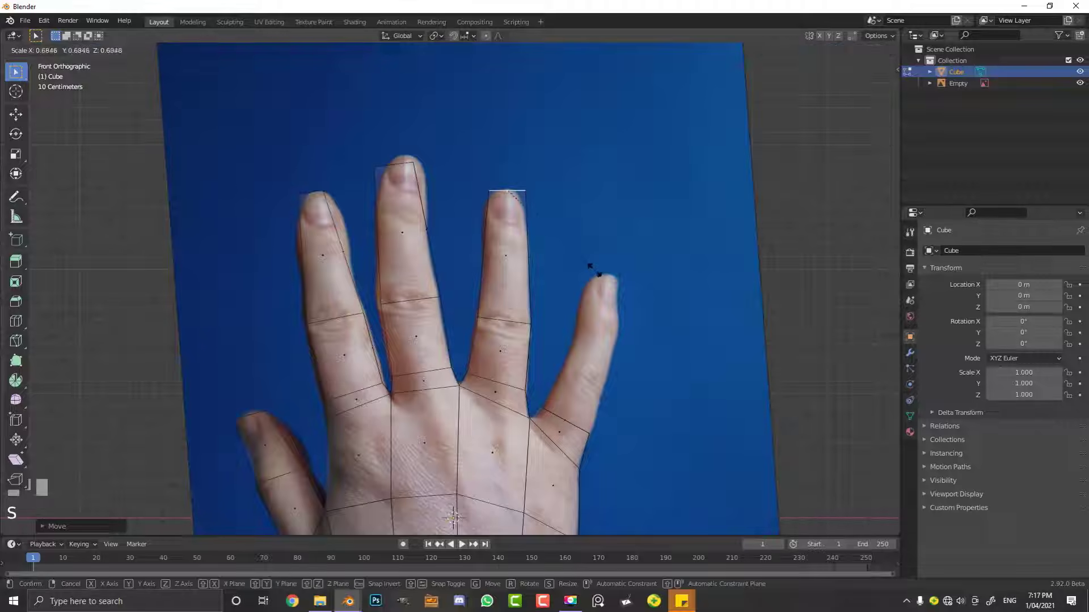
left_click(567, 266)
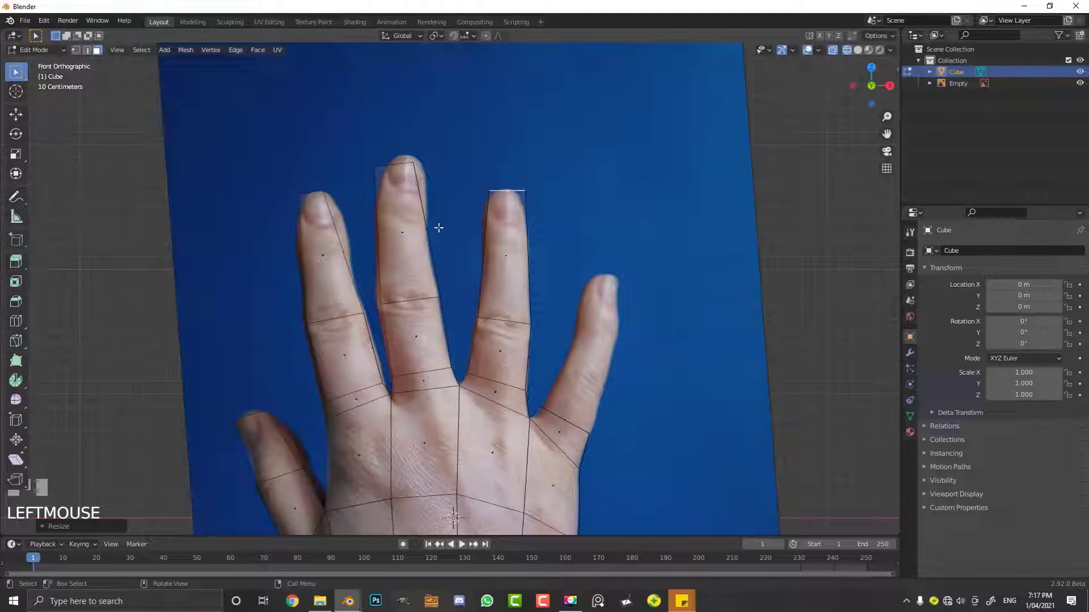
Step: Extrude the little finger's end face up to its middle knuckle, then scale and move it to match the finger's width
left_click(564, 424)
middle_click_drag(584, 464, 544, 408, "shift")
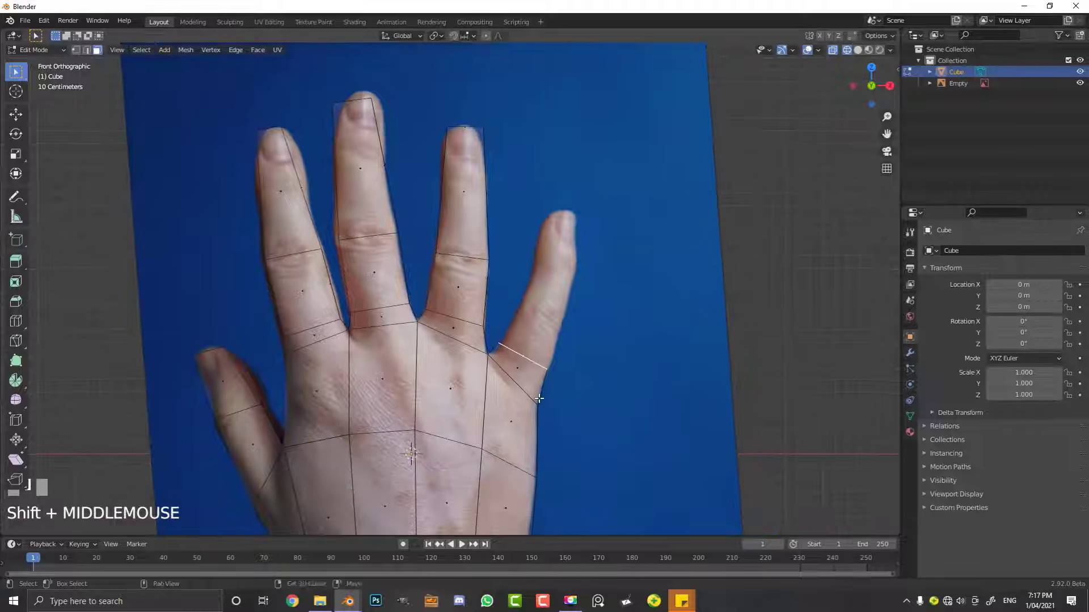
scroll(555, 397, "up", 3)
key("e")
left_click(575, 378)
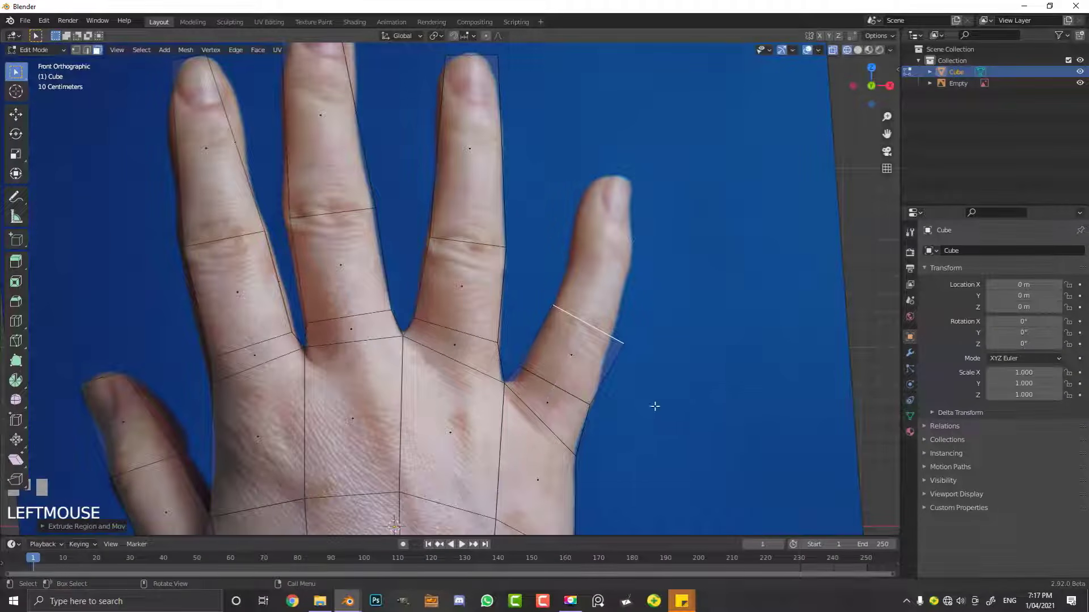
key("s")
left_click(675, 409)
key("g")
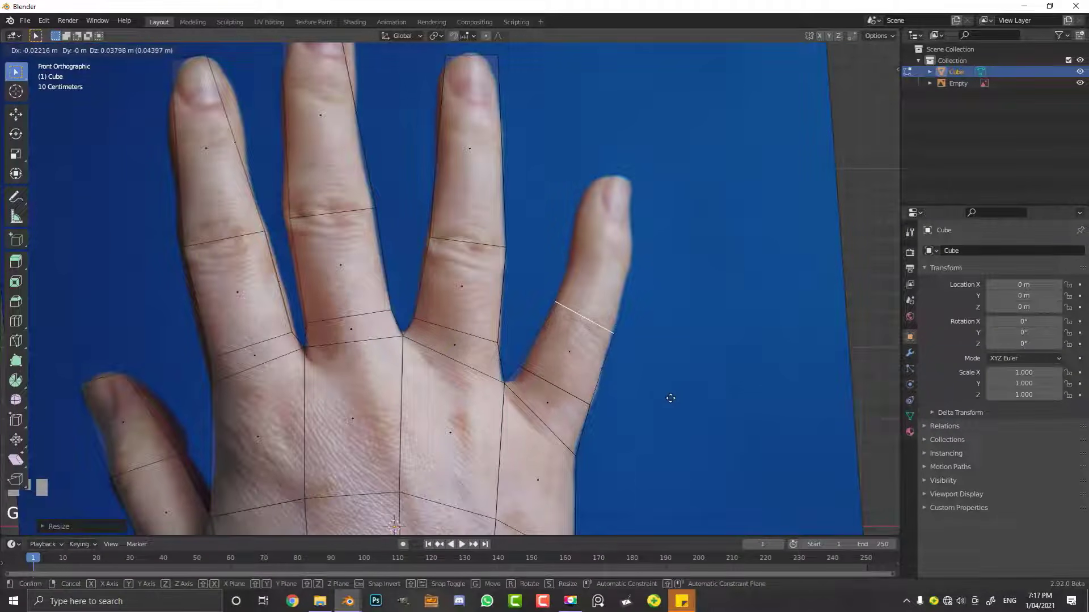
left_click(629, 291)
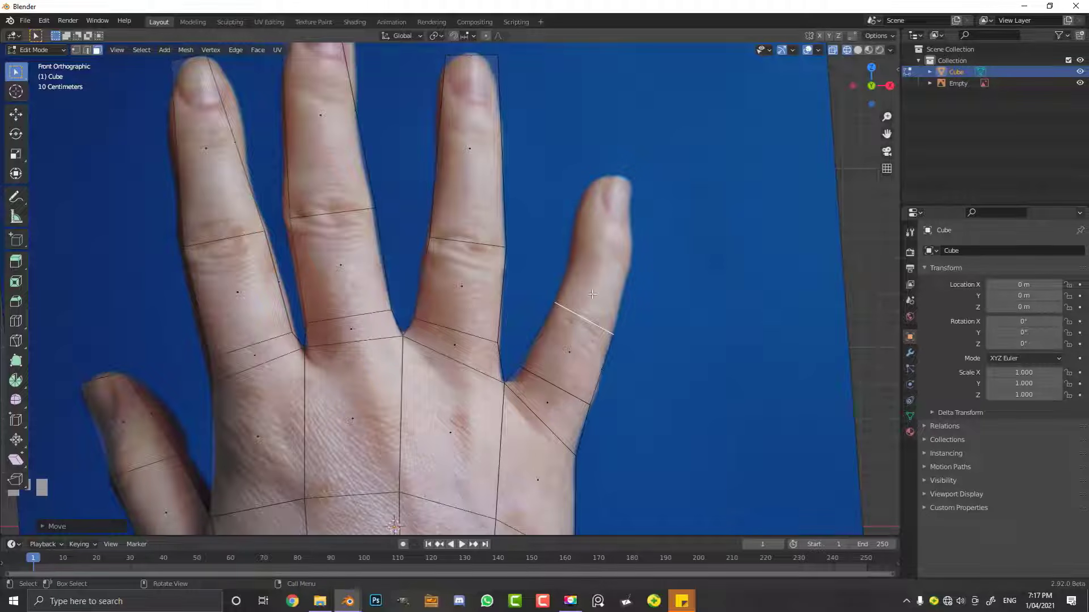
Step: Extrude the little finger from the knuckle to its tip, moving the tip face over the photo and rotating it about 27°
key("e")
left_click(691, 226)
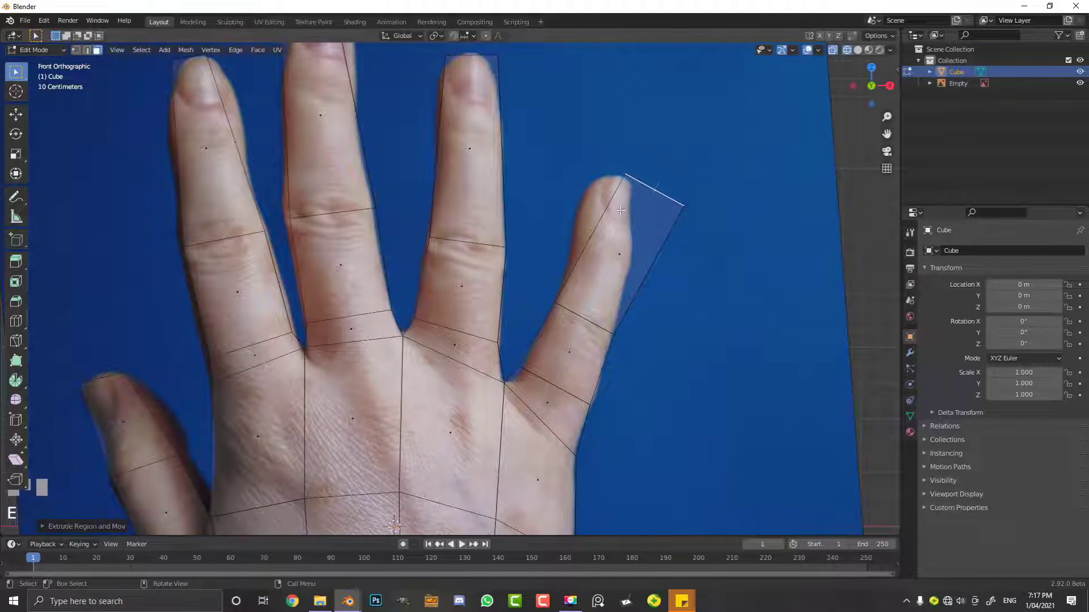
key("g")
left_click(709, 236)
key("r")
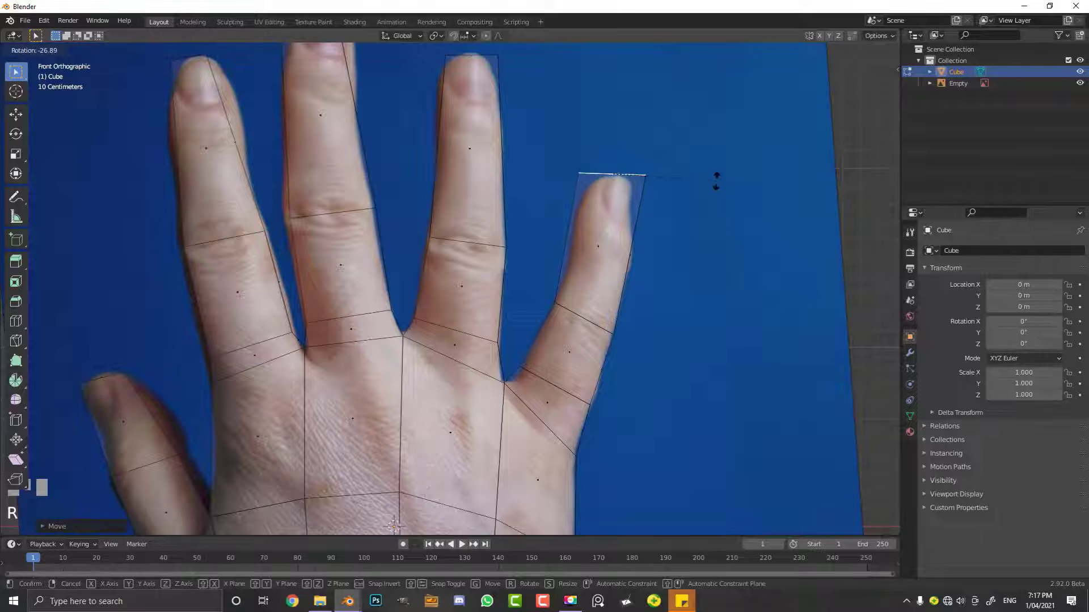
left_click(718, 188)
Step: Scale down the little finger's tip face and nudge it onto the fingertip
key("s")
left_click(692, 216)
key("g")
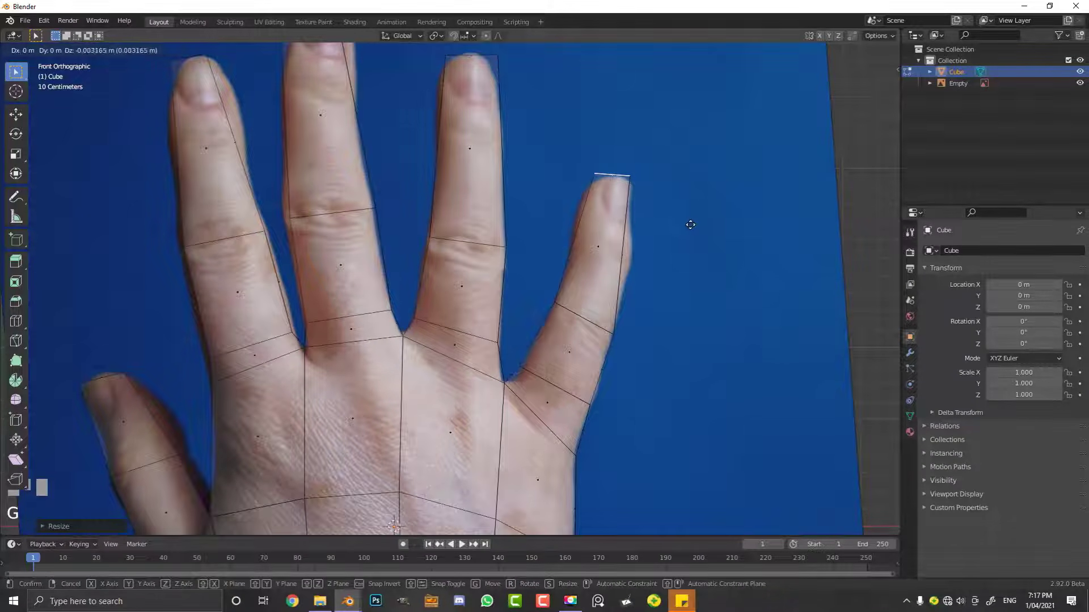
left_click(691, 225)
Step: Add a loop cut at the index finger's upper joint, slide it into place and scale it to the finger's width
scroll(506, 225, "down", 1)
scroll(78, 101, "up", 3)
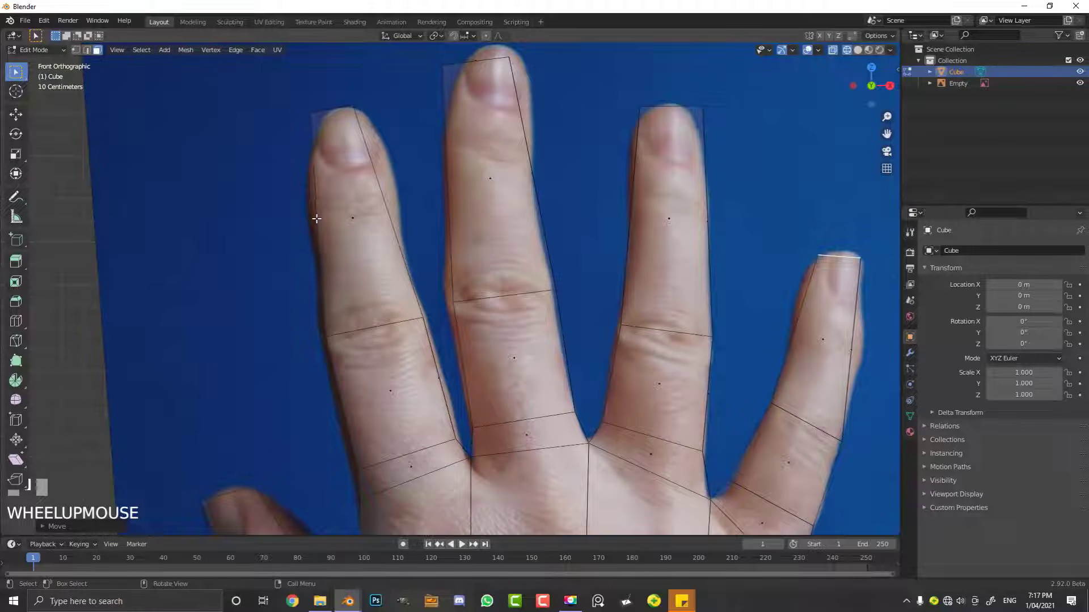
key("ctrl+r")
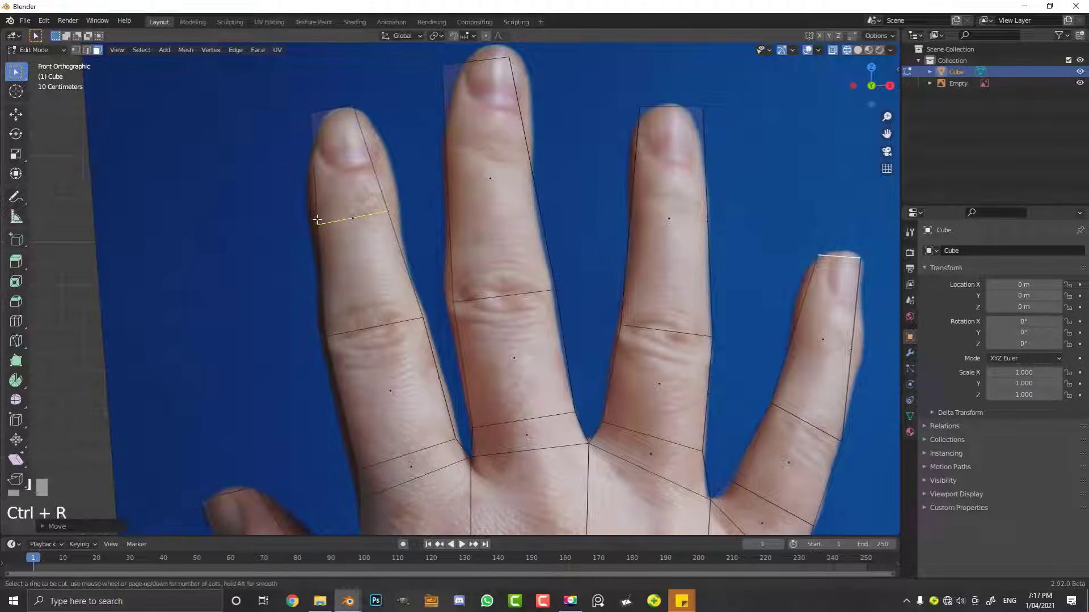
left_click(317, 219)
key("g")
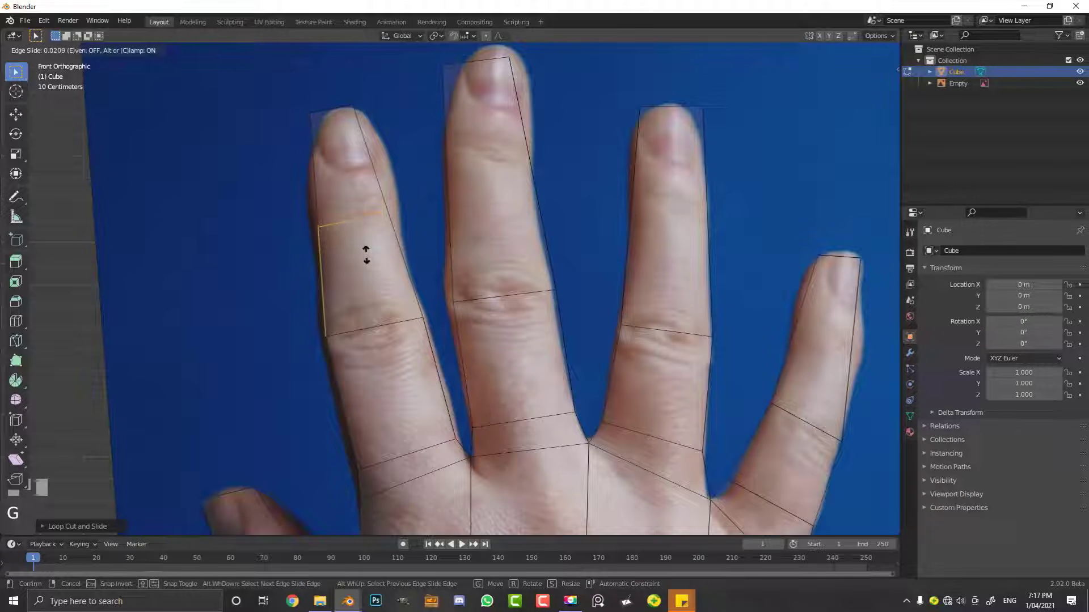
left_click(365, 250)
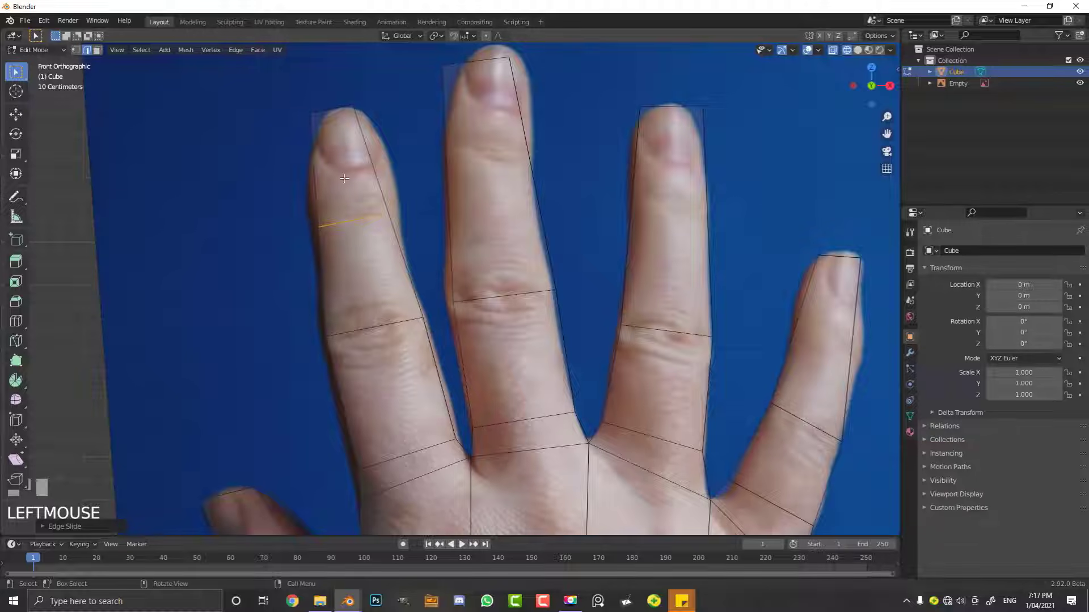
key("g")
scroll(375, 207, "down", 3)
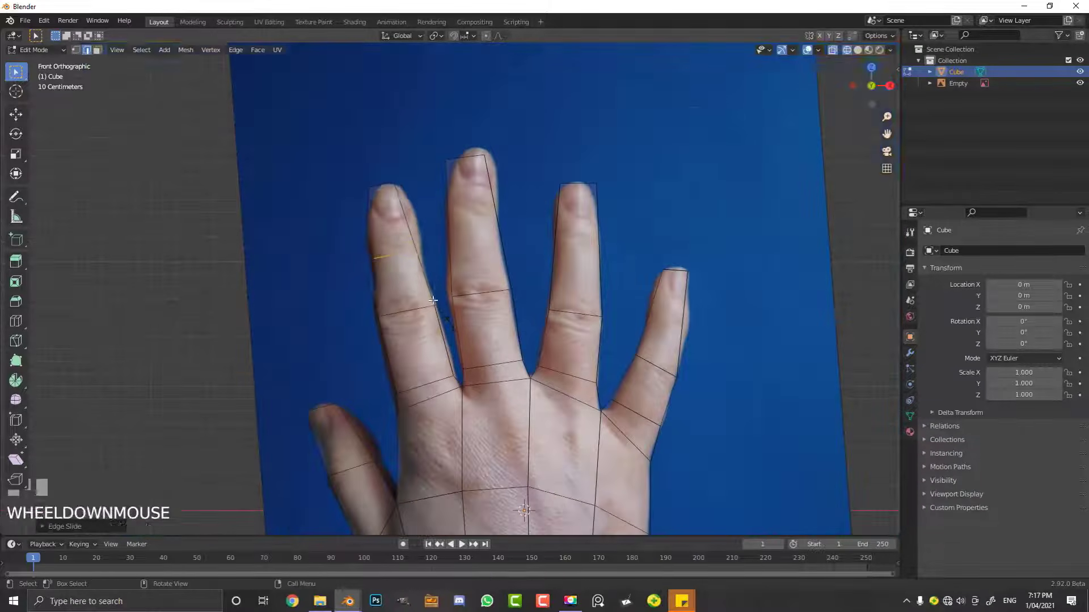
key("s")
left_click(436, 306)
Step: Add a loop cut across the middle finger's end segment and slide it about 0.19 toward the tip, onto the upper joint
middle_click_drag(509, 202, 425, 233, "shift")
scroll(425, 233, "up", 3)
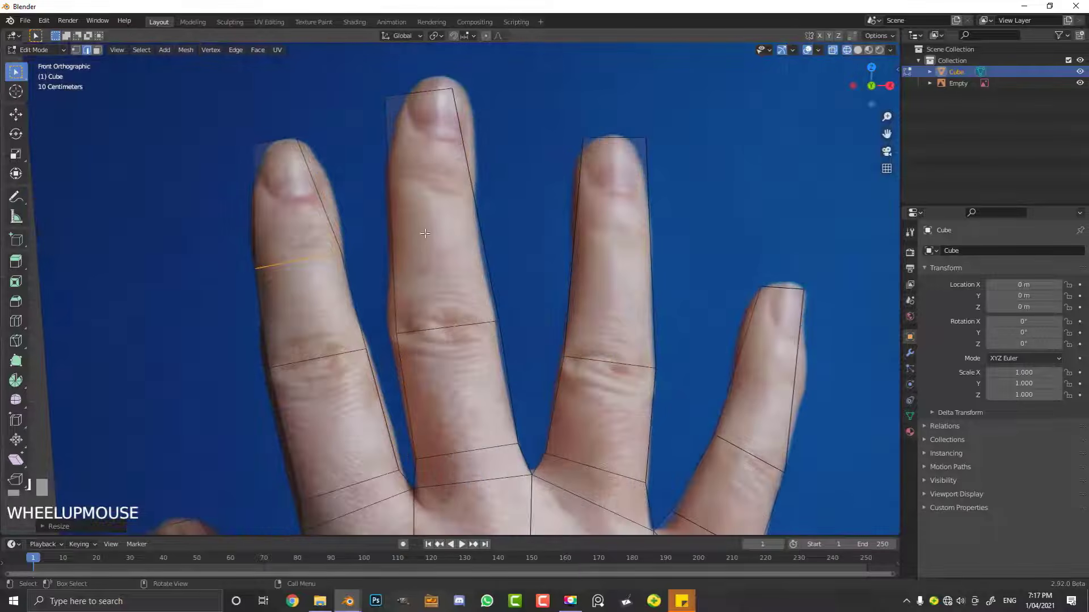
key("ctrl+r")
left_click(478, 210)
left_click(478, 211)
key("g")
key("g")
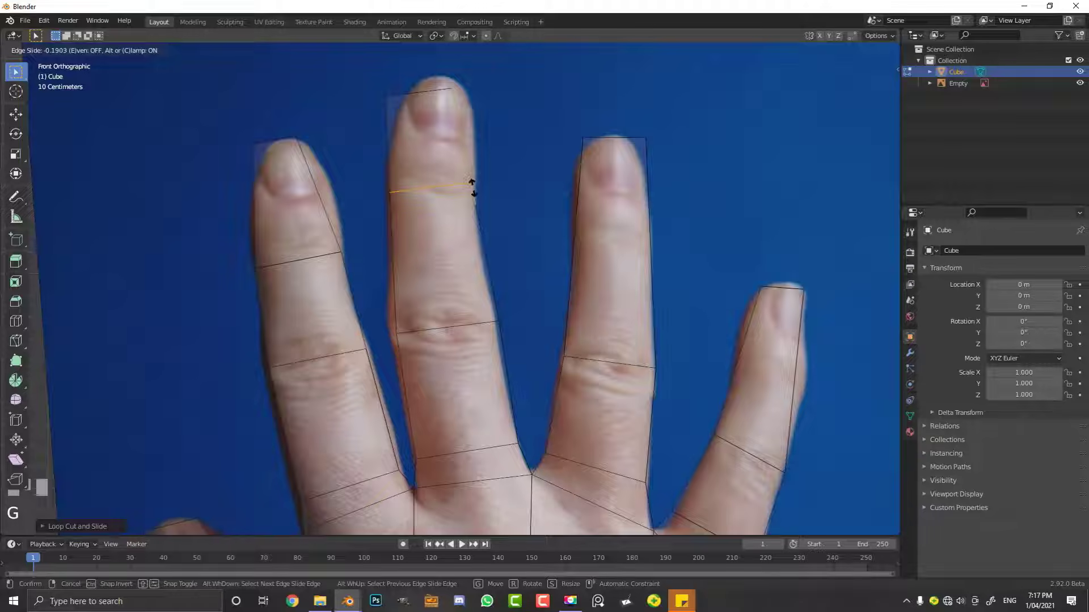
left_click(472, 188)
Step: Add a loop cut across the ring finger's end segment and slide it about 0.1 toward the tip, onto the upper joint
scroll(535, 279, "down", 1)
scroll(534, 279, "up", 2)
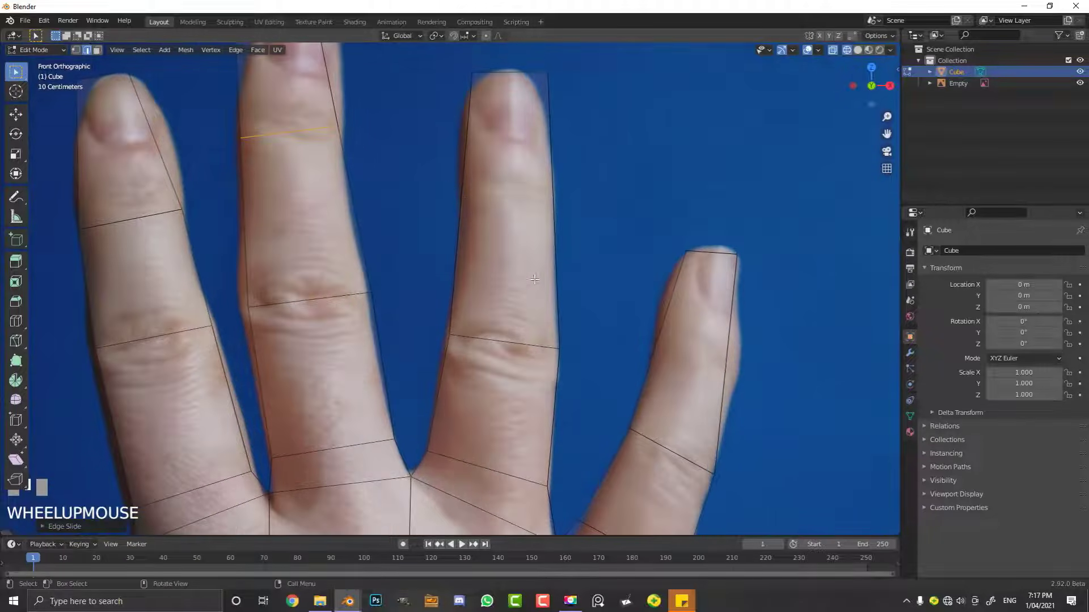
key("ctrl+r")
left_click(462, 203)
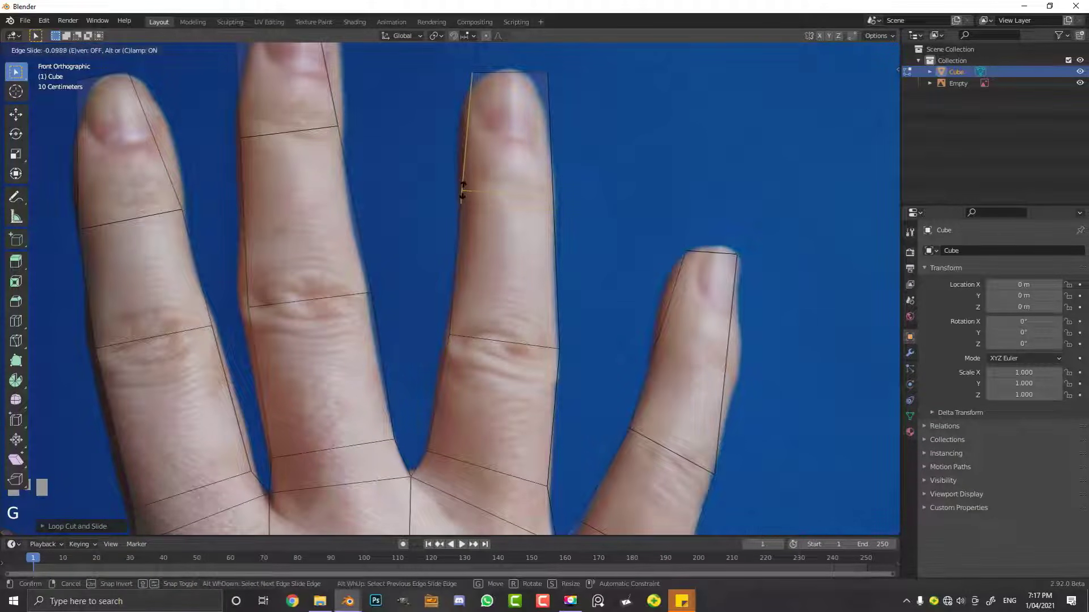
left_click(464, 196)
Step: Add a loop cut at the little finger's upper joint, then move and rotate it to fit the photo
middle_click_drag(673, 386, 526, 307, "shift")
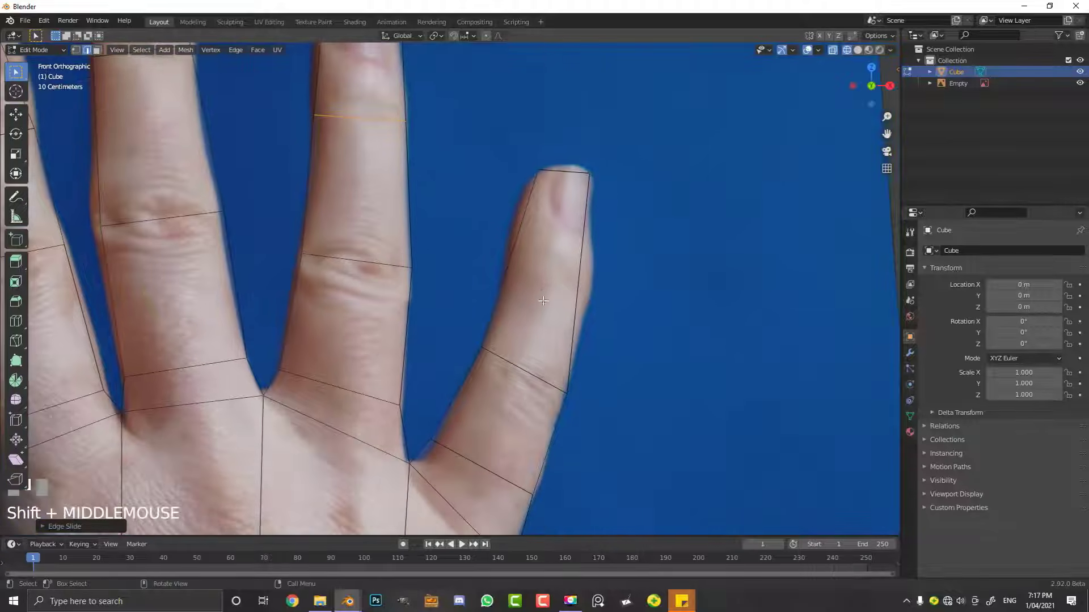
key("ctrl+r")
left_click(509, 307)
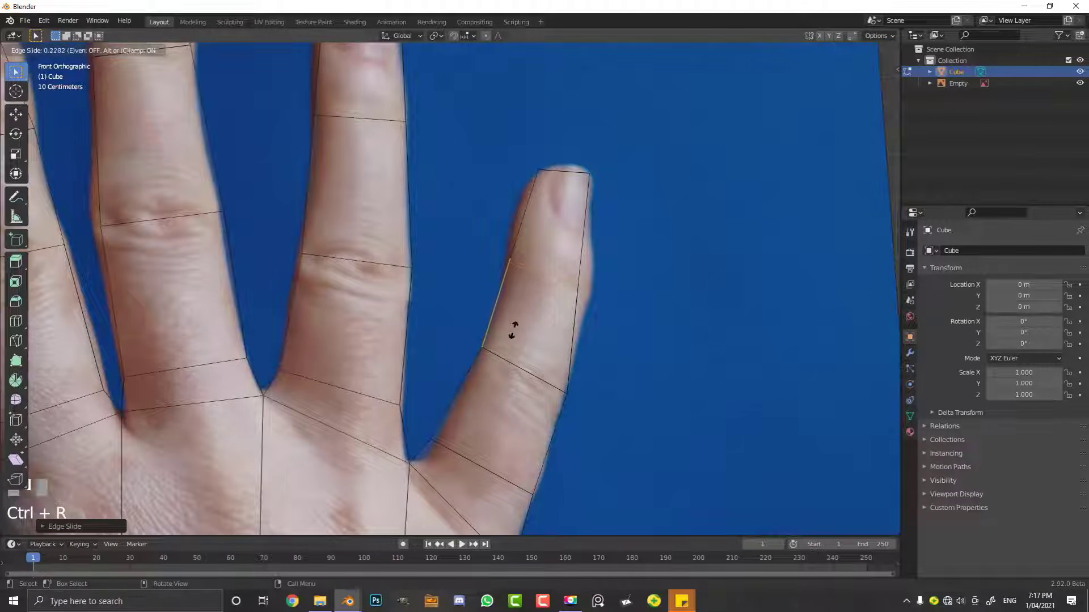
left_click(615, 328)
key("g")
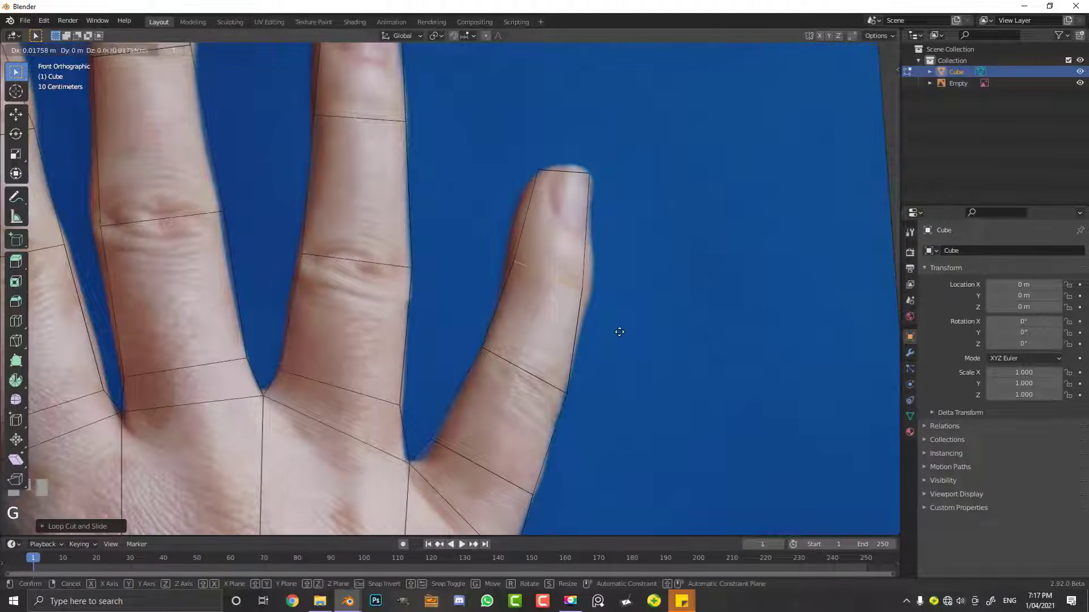
left_click(619, 332)
Step: Switch the viewport to solid shading and view the hand model in perspective from the side
scroll(493, 336, "down", 3)
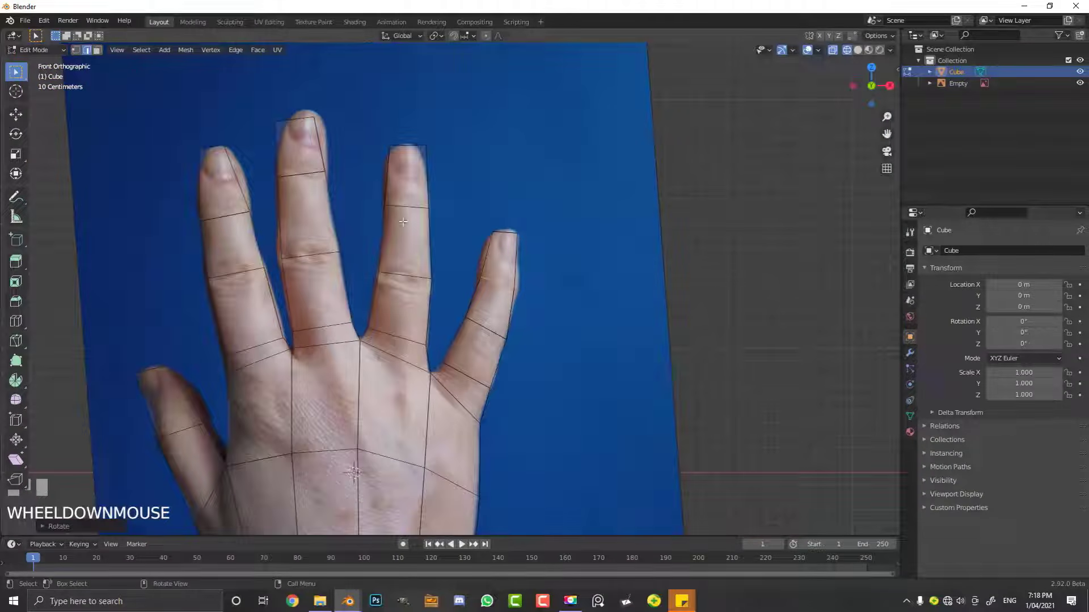
scroll(404, 221, "down", 2)
middle_click_drag(388, 334, 424, 223, "shift")
key("z")
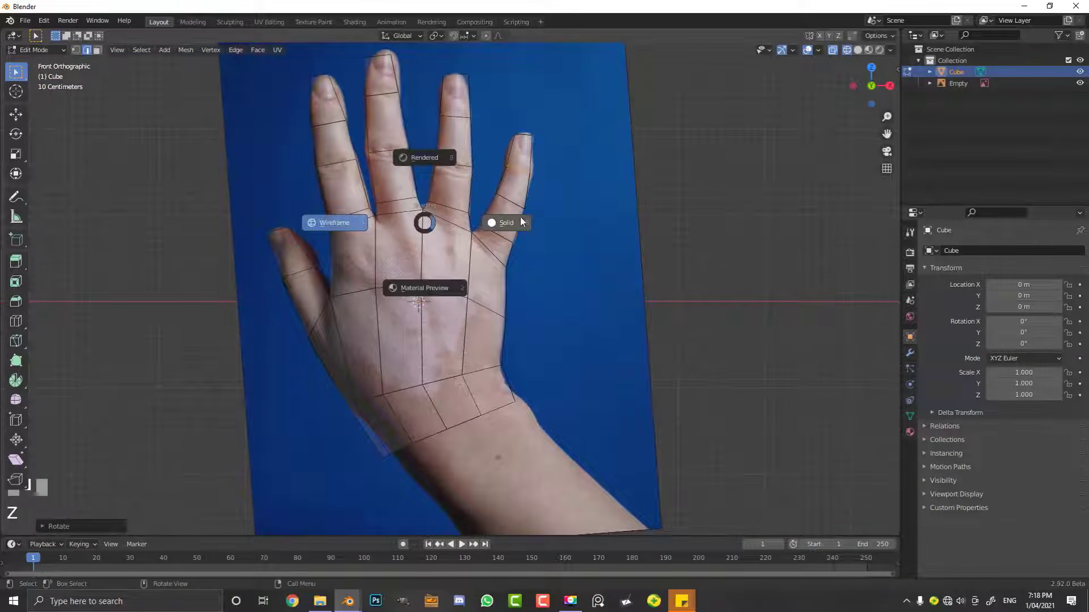
left_click(522, 223)
mouse_move(562, 308)
middle_mouse_down()
mouse_move(482, 291)
mouse_move(330, 299)
mouse_move(421, 329)
mouse_move(631, 272)
mouse_move(614, 330)
mouse_move(465, 295)
middle_mouse_up()
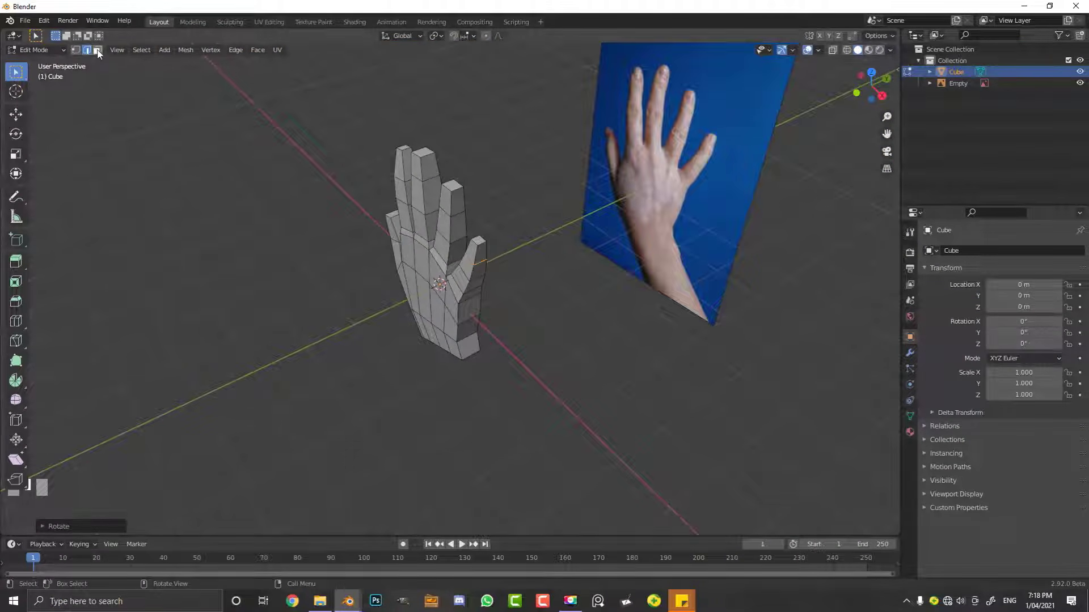
Step: Switch to face selection and select the tip faces of the little, ring, middle and index fingers
left_click(98, 51)
scroll(446, 141, "up", 4)
middle_click_drag(448, 141, 427, 309, "shift")
left_click(487, 418)
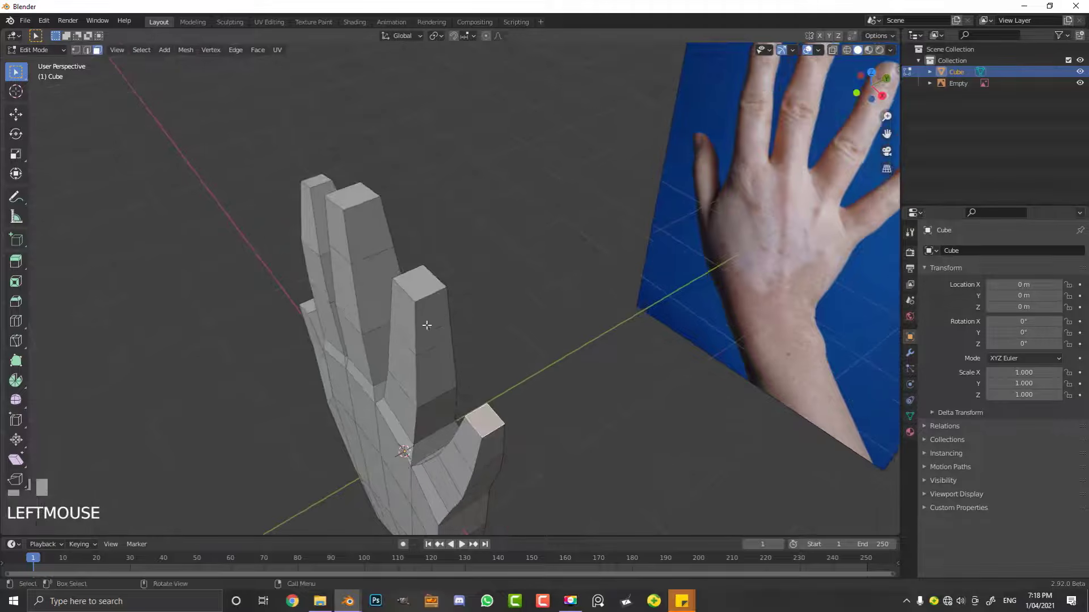
left_click(421, 281, "shift")
left_click(353, 194, "shift")
left_click(315, 180, "shift")
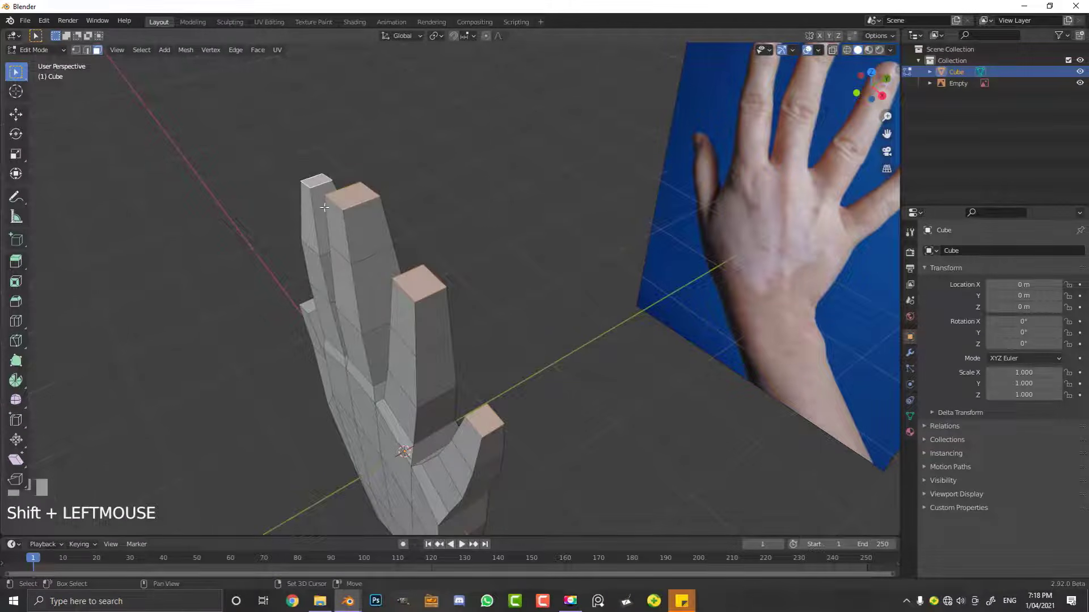
Step: Switch to the right orthographic view, turn on proportional editing and open its falloff options
middle_click_drag(324, 208, 429, 212)
key("KP_3")
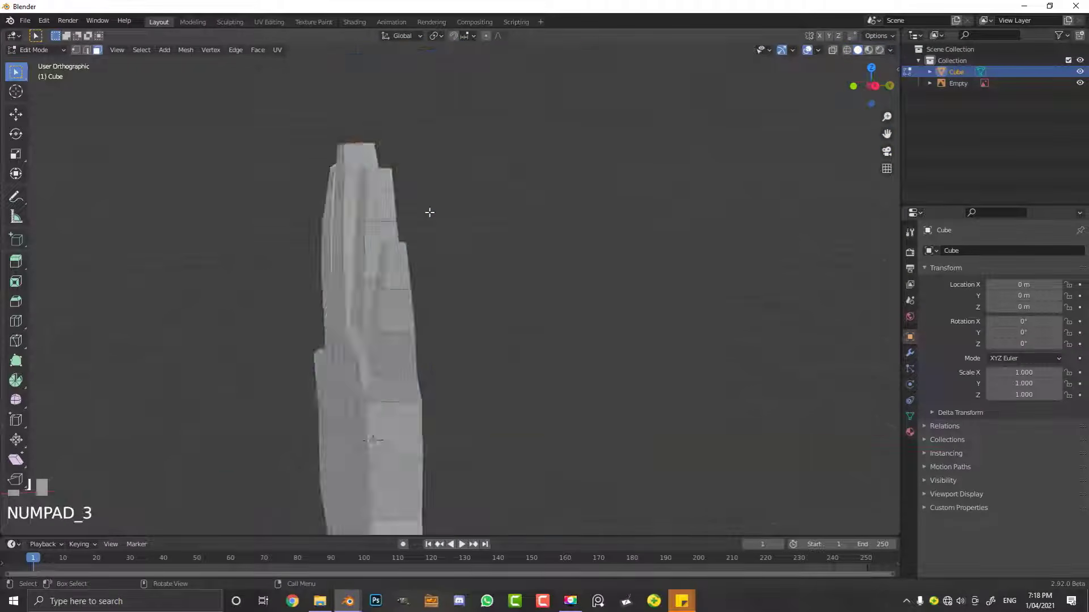
left_click(486, 35)
left_click(499, 35)
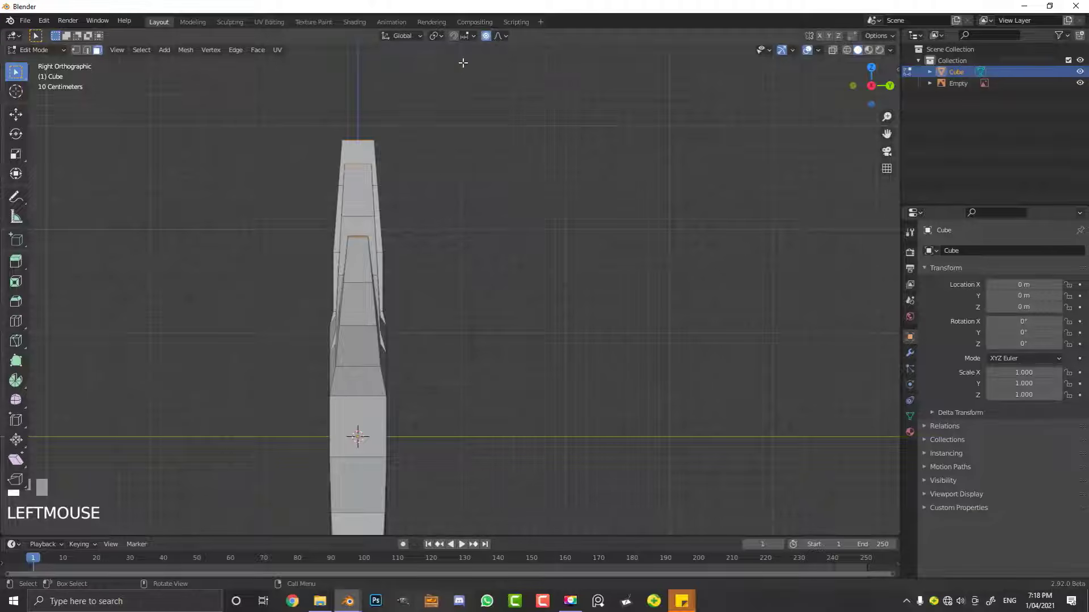
Step: Bend the selected fingertips by rotating them about 9.5° with proportional size about 1.61, and shift them toward positive Y
scroll(435, 227, "up", 1)
scroll(462, 221, "down", 2)
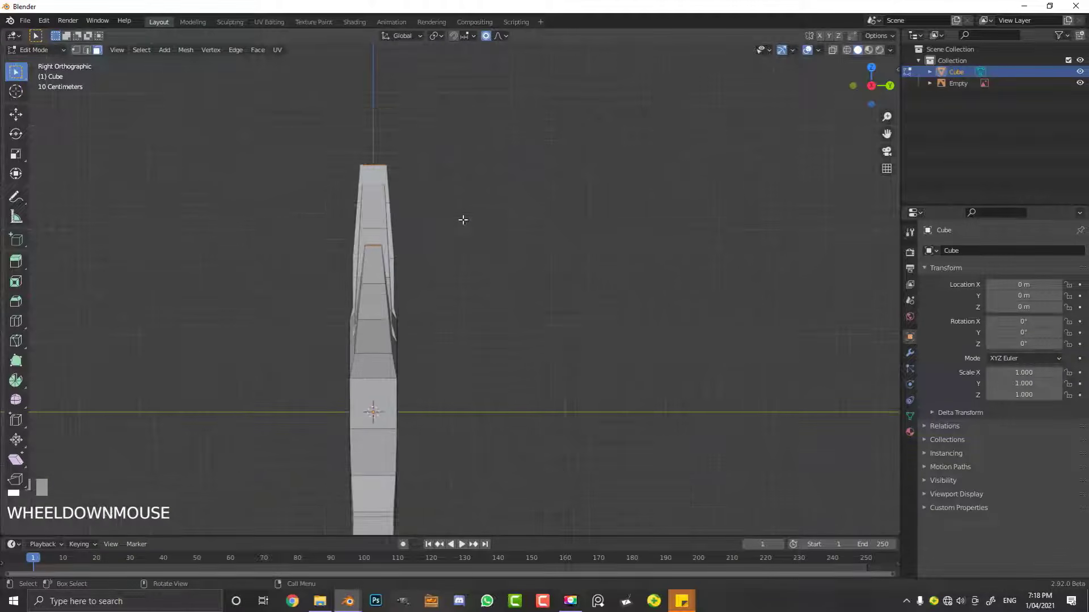
scroll(385, 202, "up", 1)
key("r")
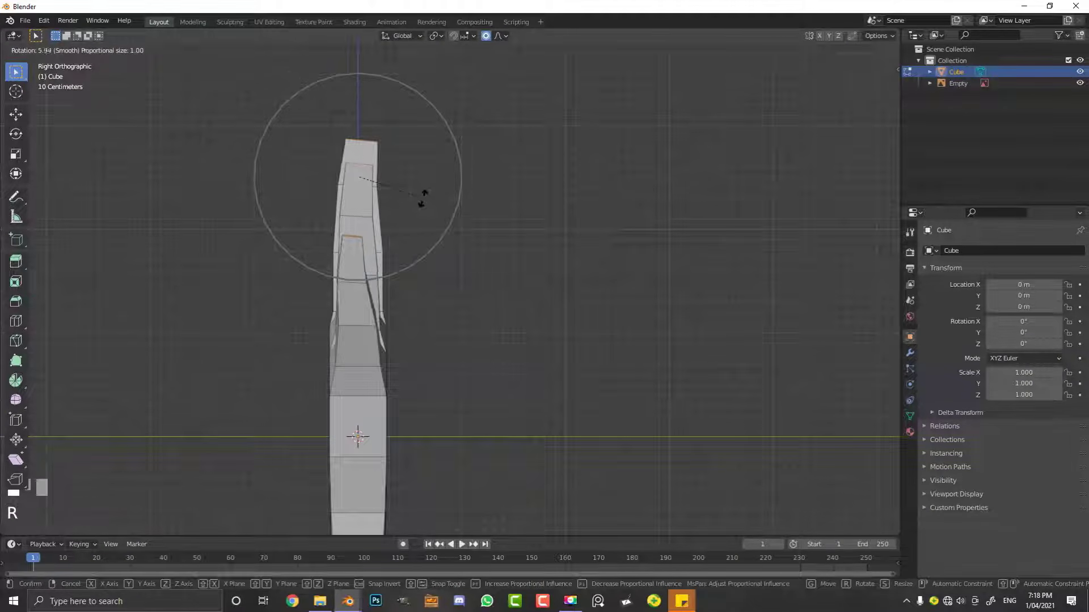
scroll(422, 200, "down", 5)
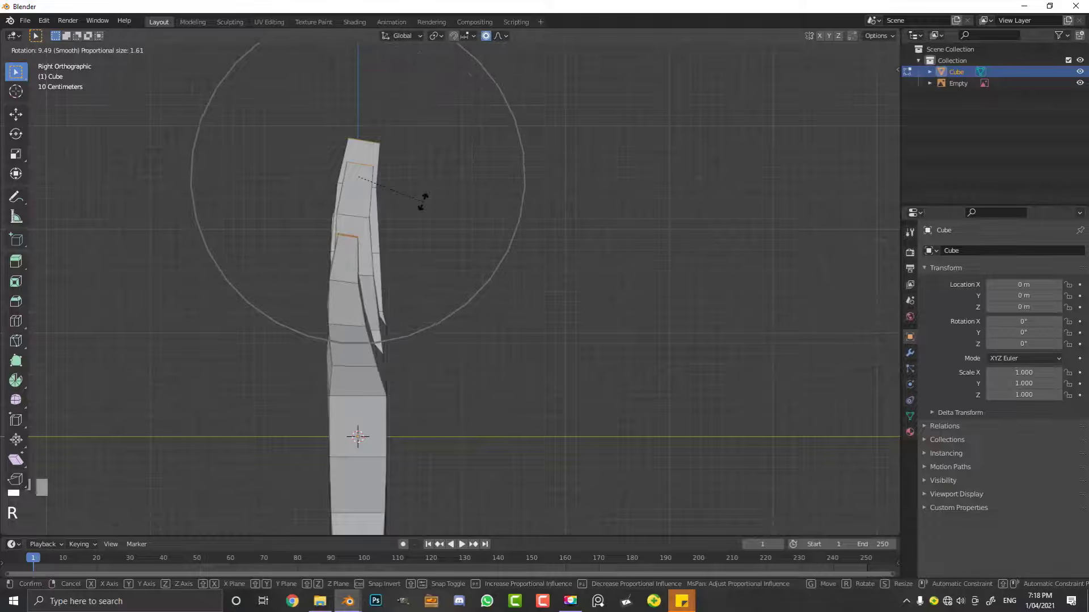
left_click(425, 202)
key("g")
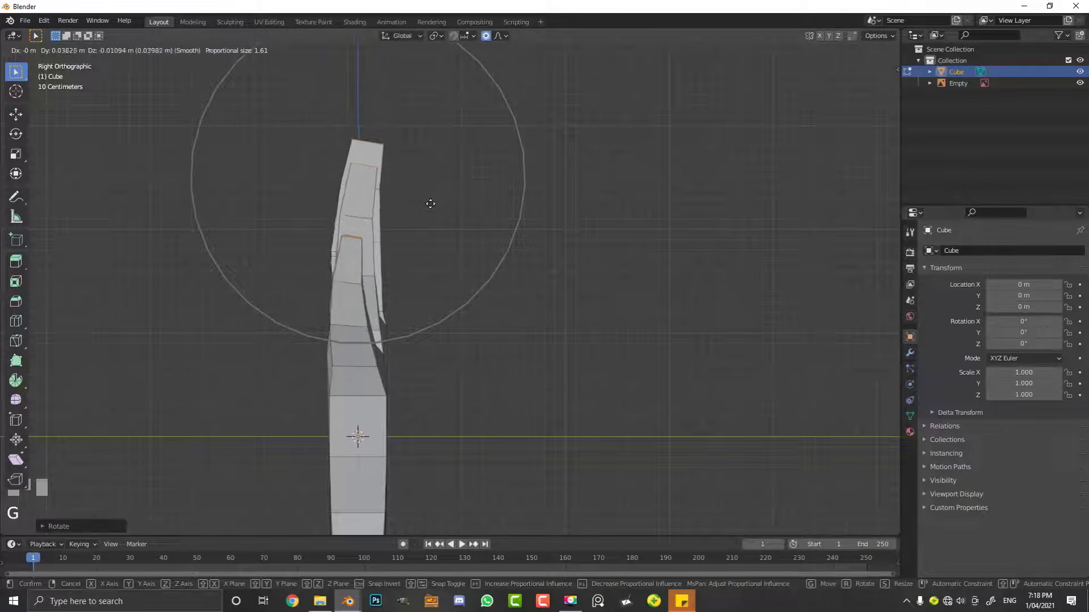
left_click(467, 213)
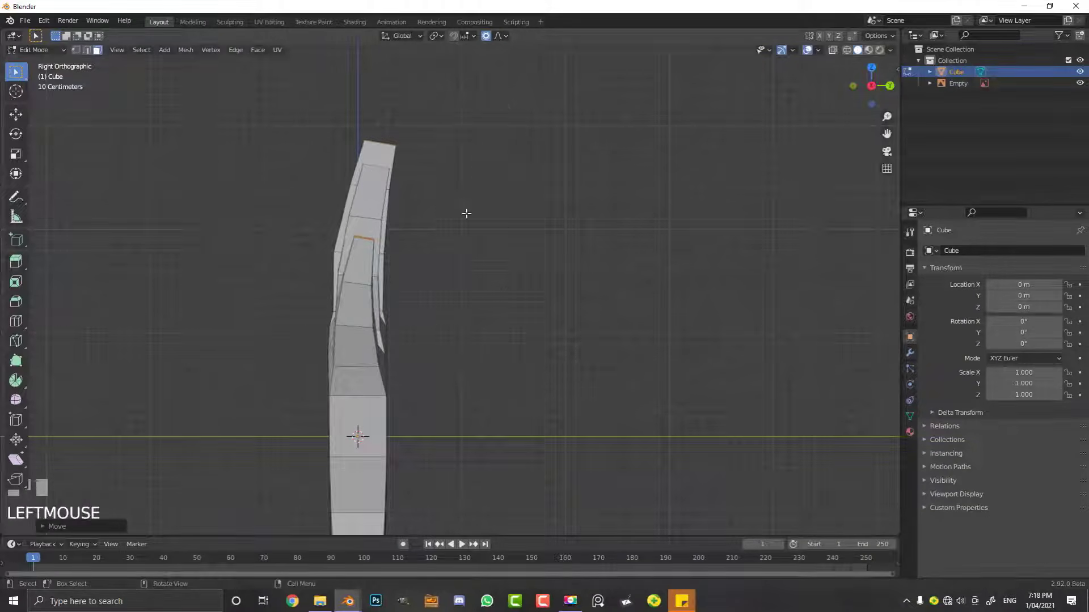
Step: Curl the selected fingertips a further 6° or so, reducing the proportional size to about 0.68
key("r")
scroll(502, 238, "up", 8)
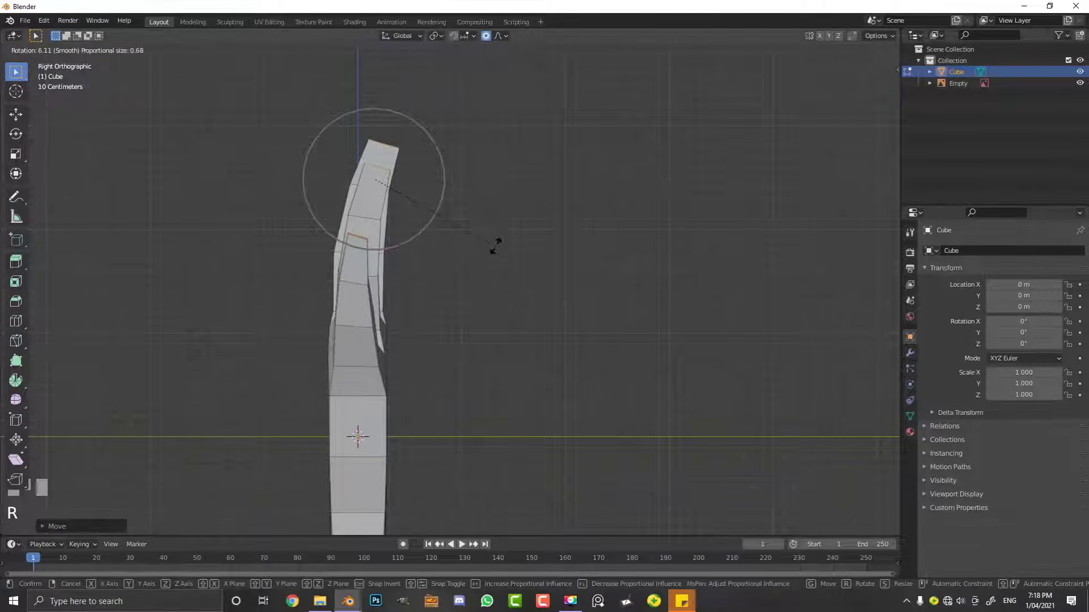
left_click(495, 247)
scroll(484, 258, "down", 1)
Step: Select the thumb's tip face, then rotate, move and slightly shrink it with proportional editing to curl the thumb
middle_click_drag(484, 257, 305, 304)
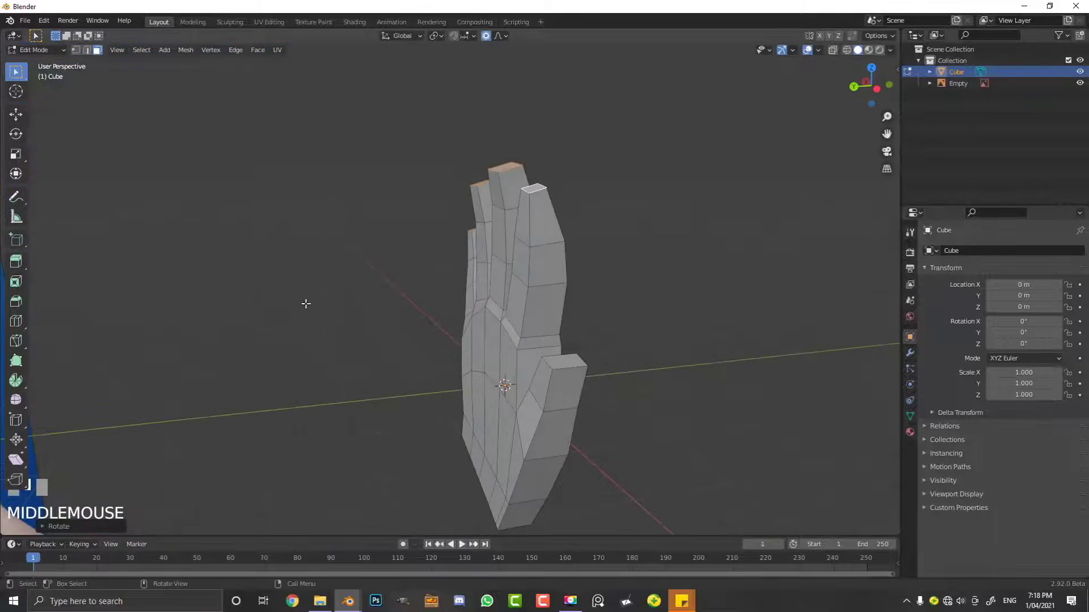
middle_click_drag(573, 361, 639, 372)
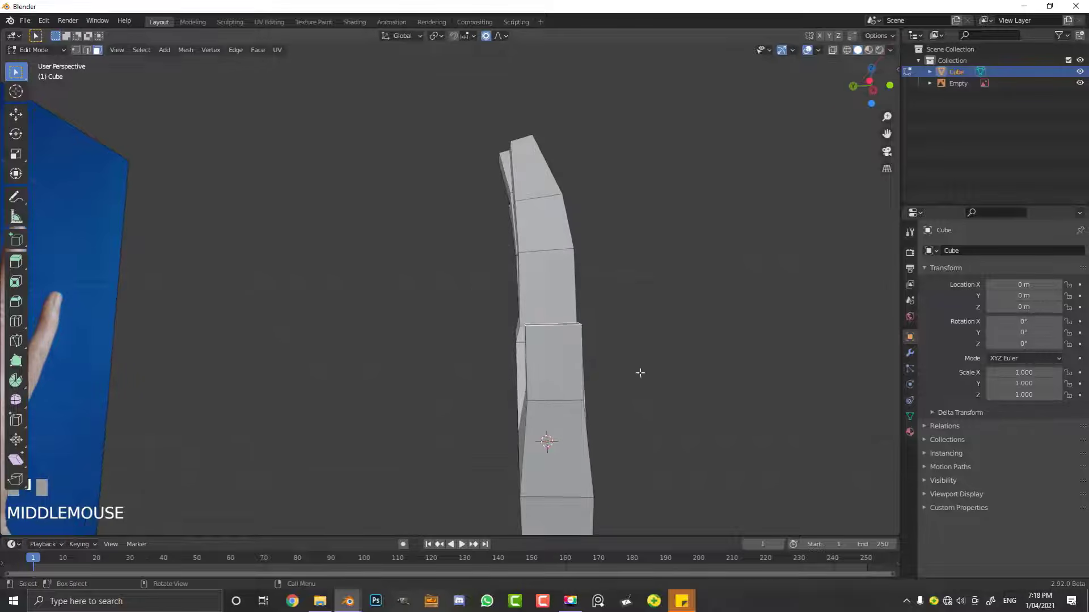
key("r")
left_click(655, 339)
key("g")
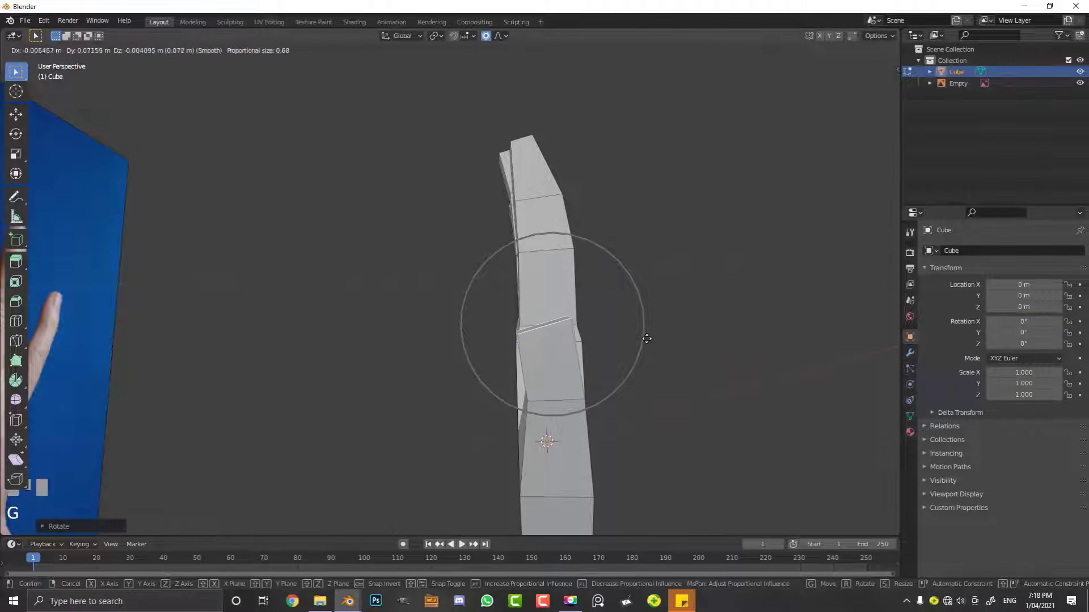
left_click(647, 339)
key("s")
left_click(663, 374)
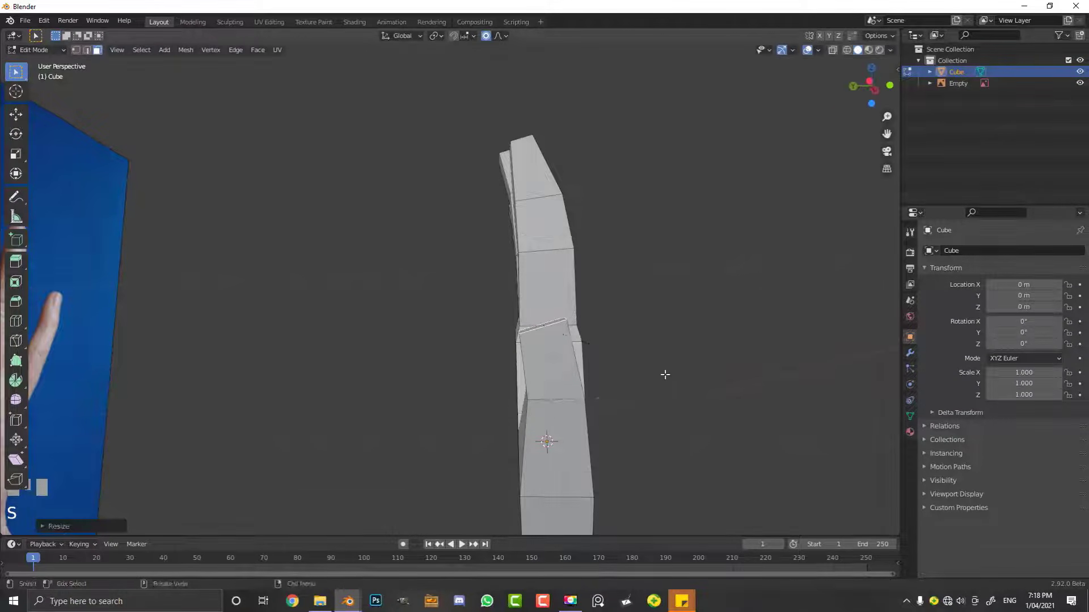
Step: Add a lengthwise loop cut through the middle of the hand's thickness, running over the fingertips and between the fingers
middle_click_drag(664, 374, 484, 460)
scroll(561, 378, "down", 3)
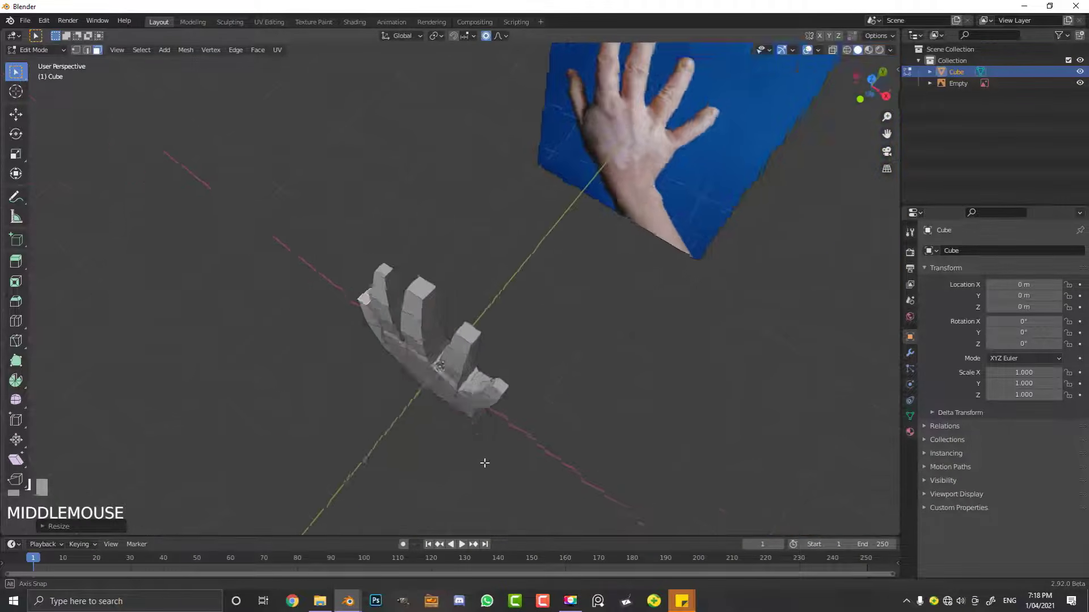
scroll(398, 281, "up", 3)
middle_click_drag(399, 281, 371, 286)
scroll(370, 285, "up", 3)
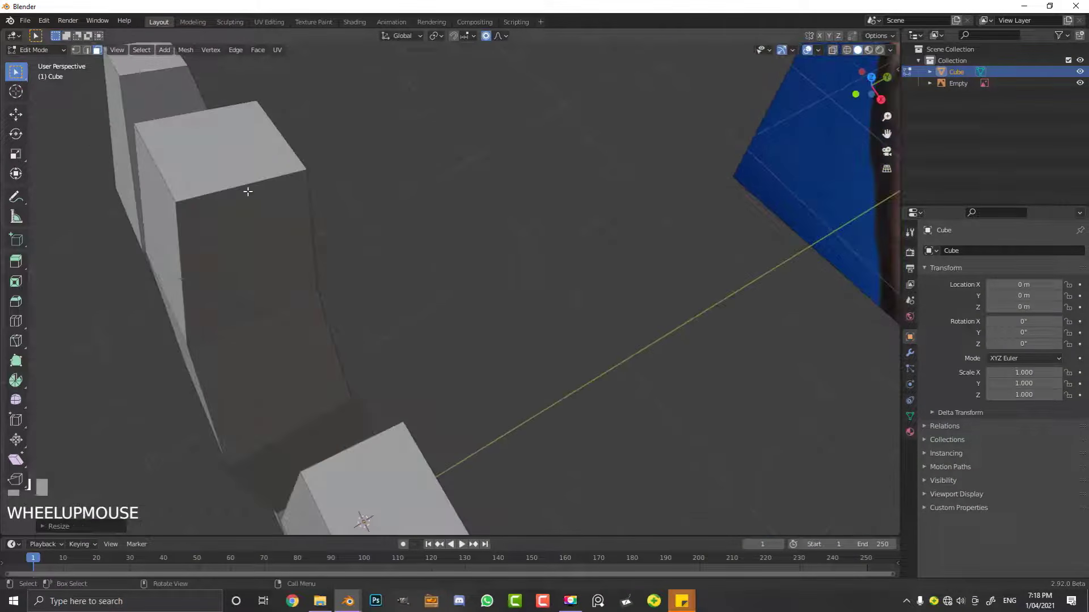
key("ctrl+r")
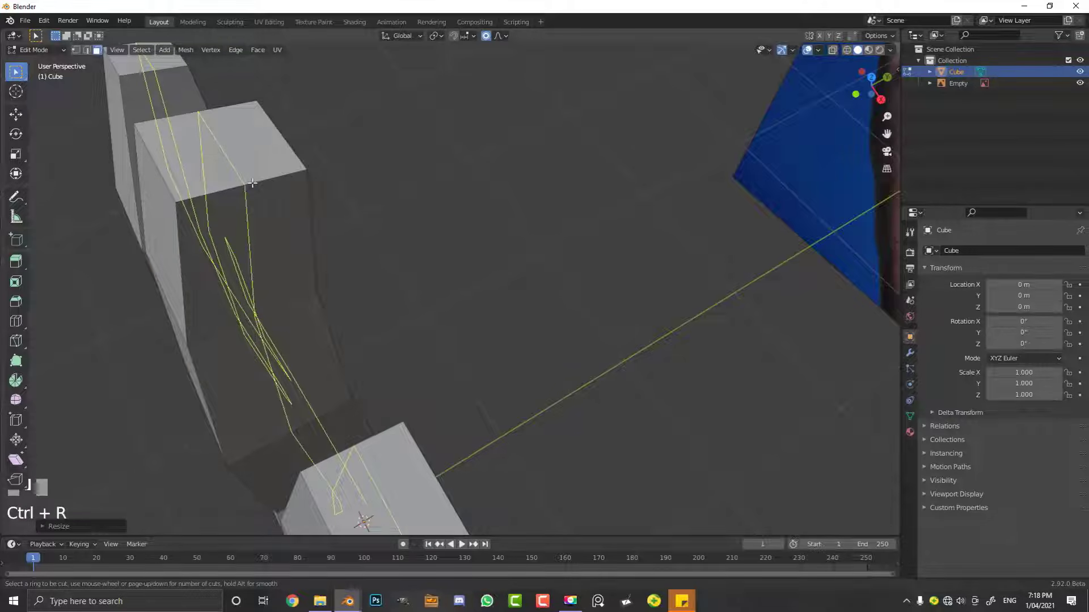
left_click(252, 183)
Step: Push the new lengthwise edge loop outward with Shrink/Fatten to round the hand's sides
scroll(253, 183, "down", 3)
middle_click_drag(252, 182, 470, 296)
scroll(511, 255, "down", 2)
scroll(470, 296, "up", 2)
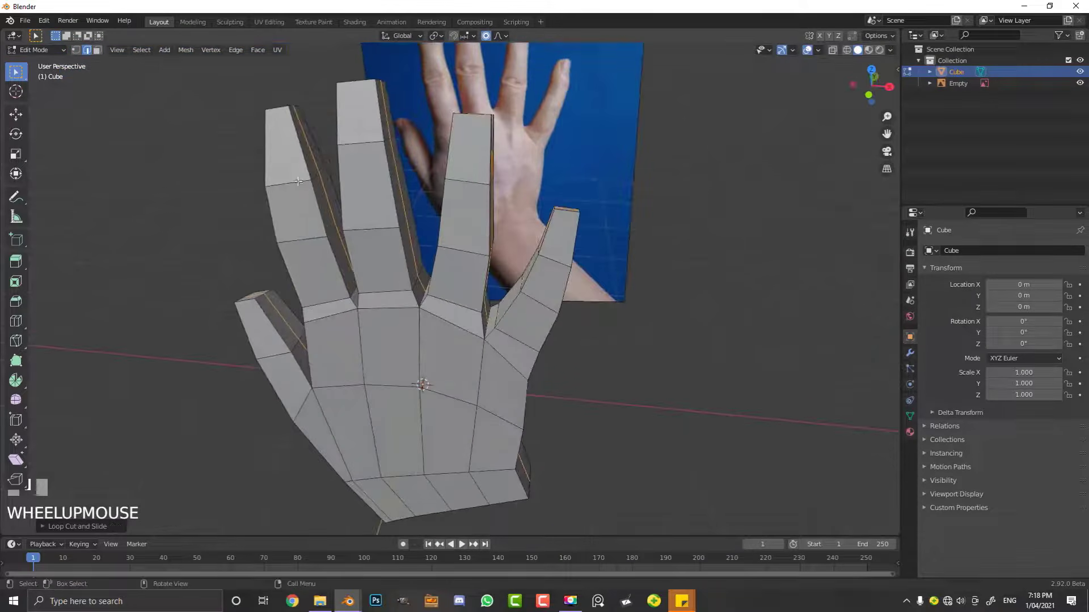
middle_click_drag(458, 240, 385, 211)
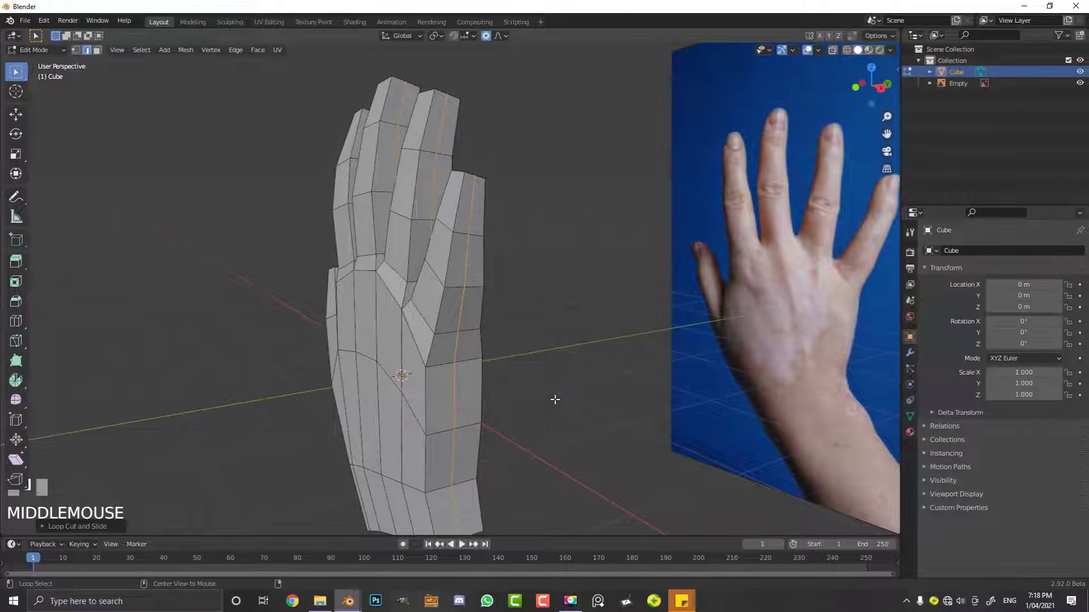
key("alt+s")
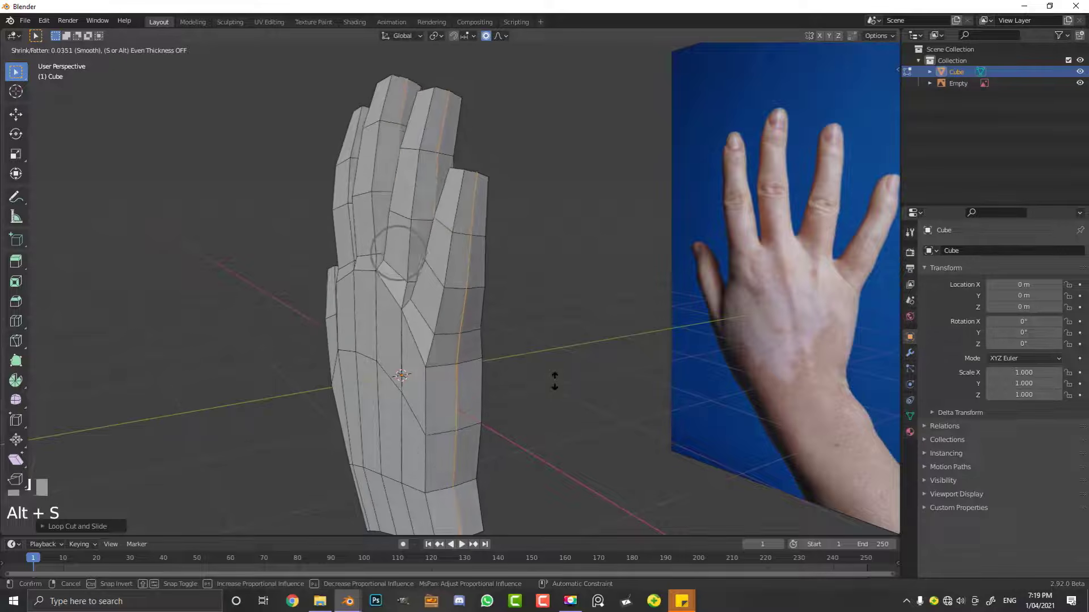
left_click(551, 356)
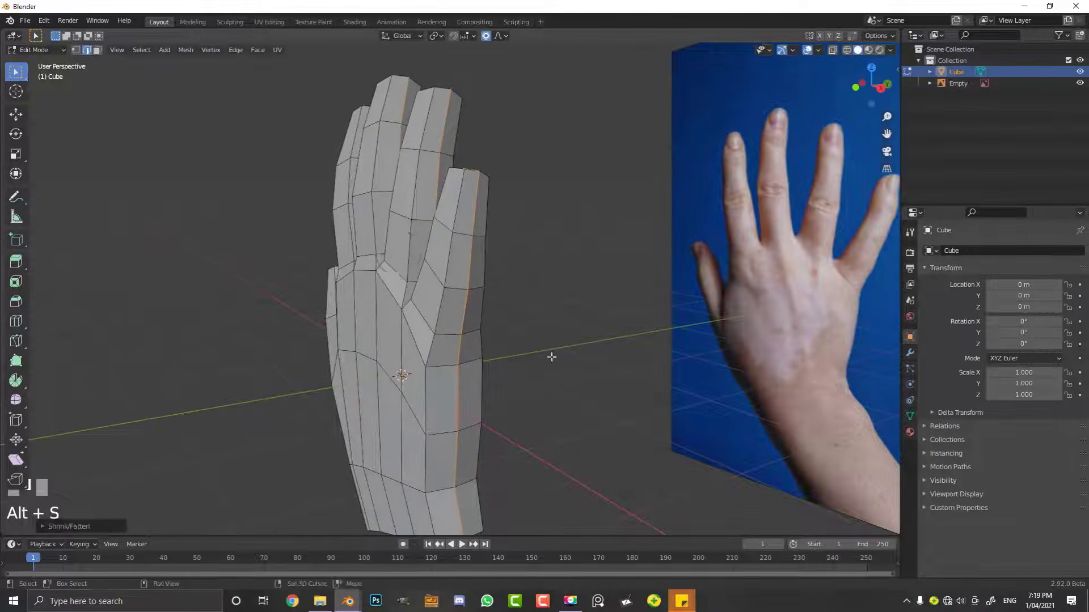
Step: Select the whole hand mesh and relax its vertices with the Smooth tool
mouse_move(551, 357)
middle_mouse_down()
mouse_move(483, 347)
mouse_move(561, 359)
middle_mouse_up()
key("a")
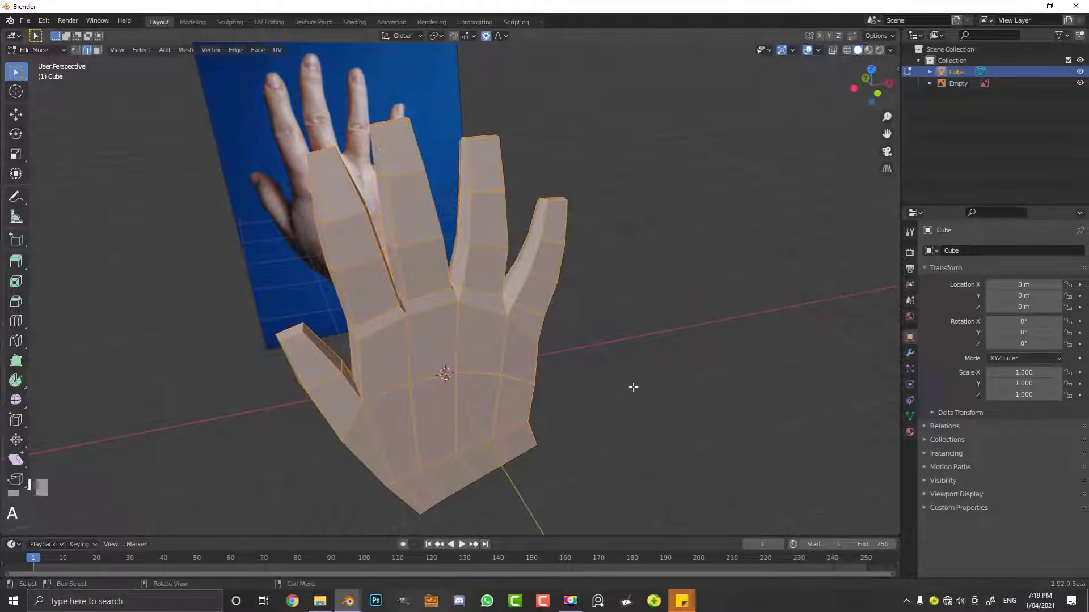
left_click(21, 397)
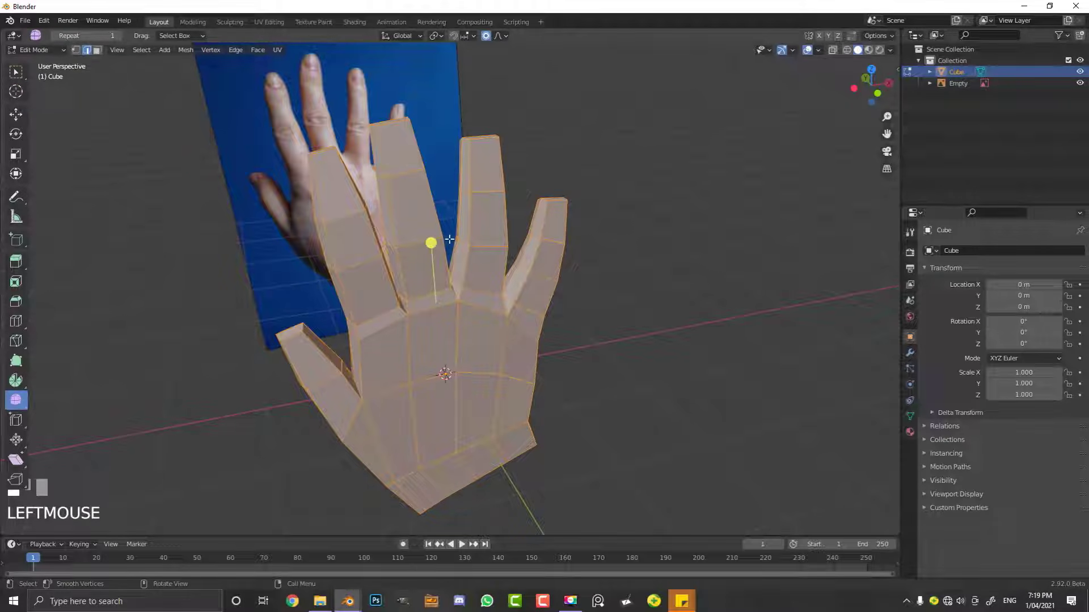
left_click_drag(435, 238, 469, 224)
Step: Add a Subdivision Surface modifier to the hand and enable its on-cage display in Edit Mode
key("KP_1")
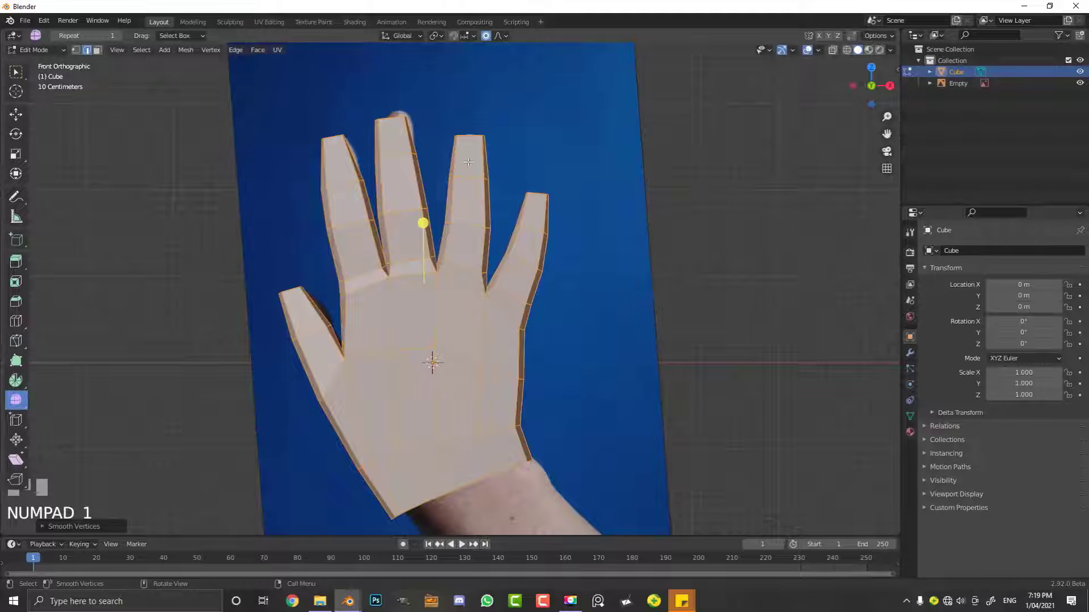
left_click(910, 352)
left_click(951, 252)
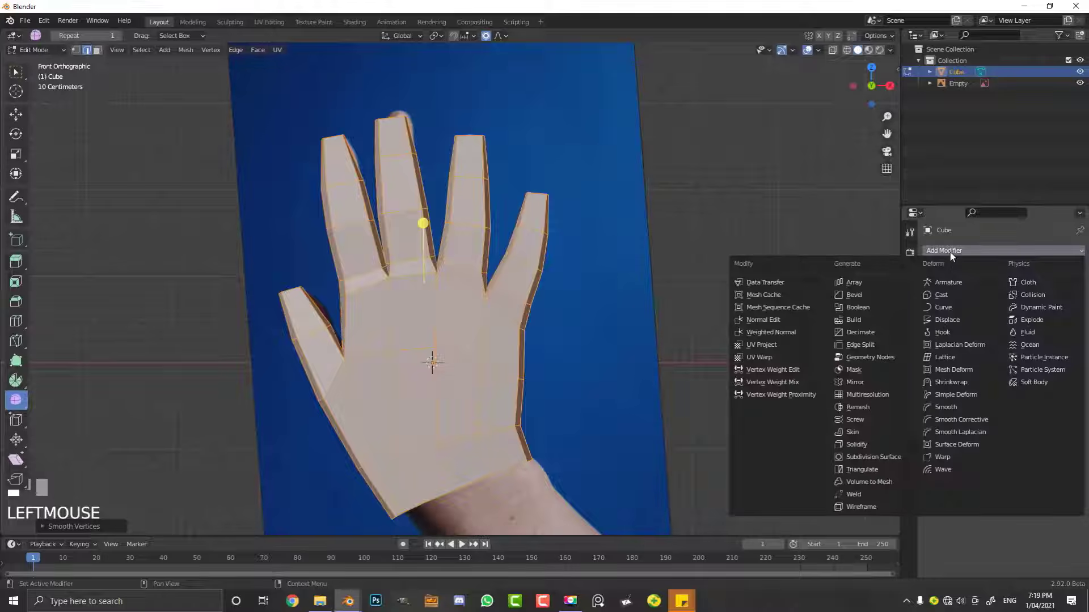
left_click(877, 457)
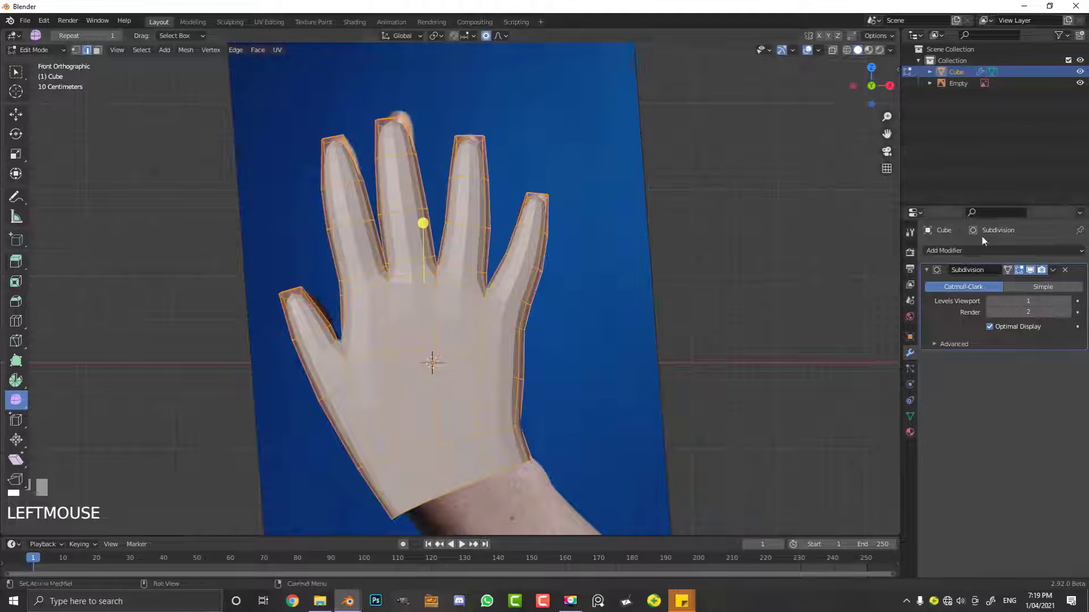
left_click(1010, 268)
Step: Return to Object Mode and apply Shade Smooth to the subdivided hand
scroll(545, 255, "down", 1)
middle_click_drag(511, 266, 350, 271)
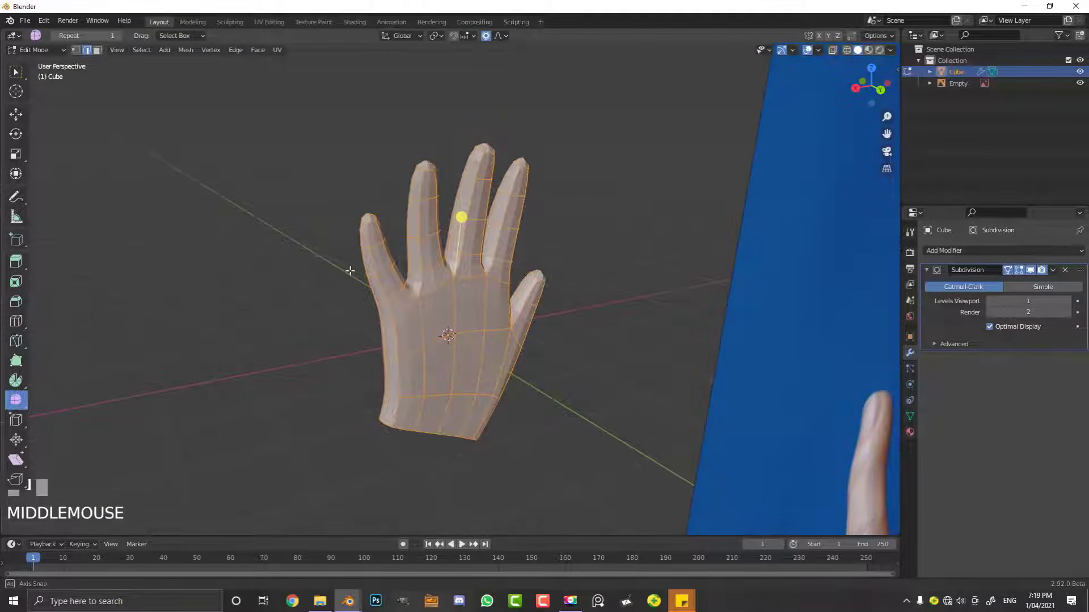
scroll(350, 271, "up", 2)
middle_click_drag(403, 206, 651, 221)
scroll(505, 250, "down", 2)
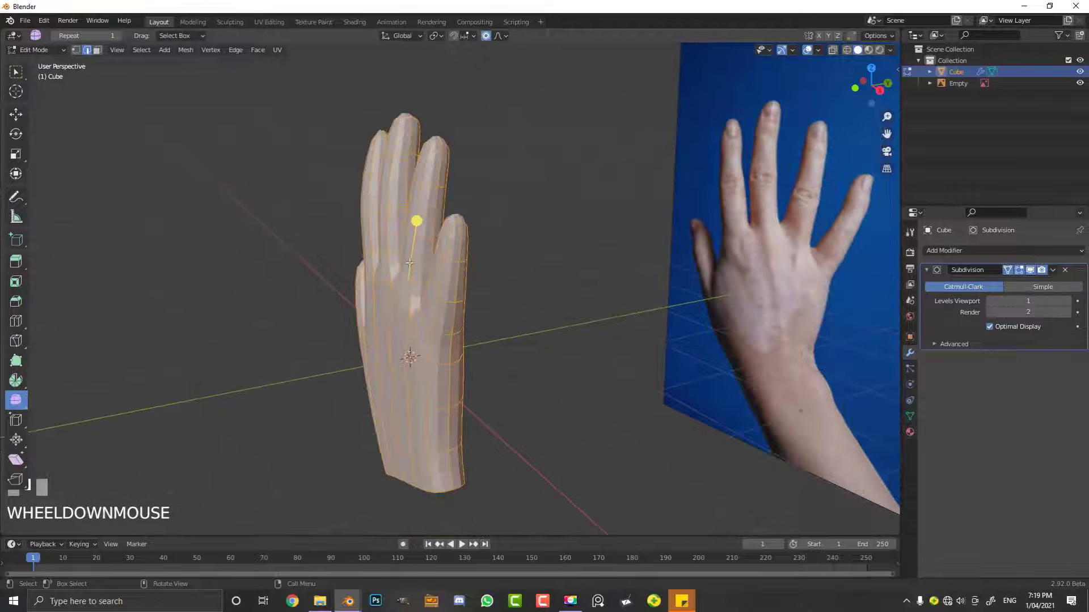
key("Tab")
left_click(152, 50)
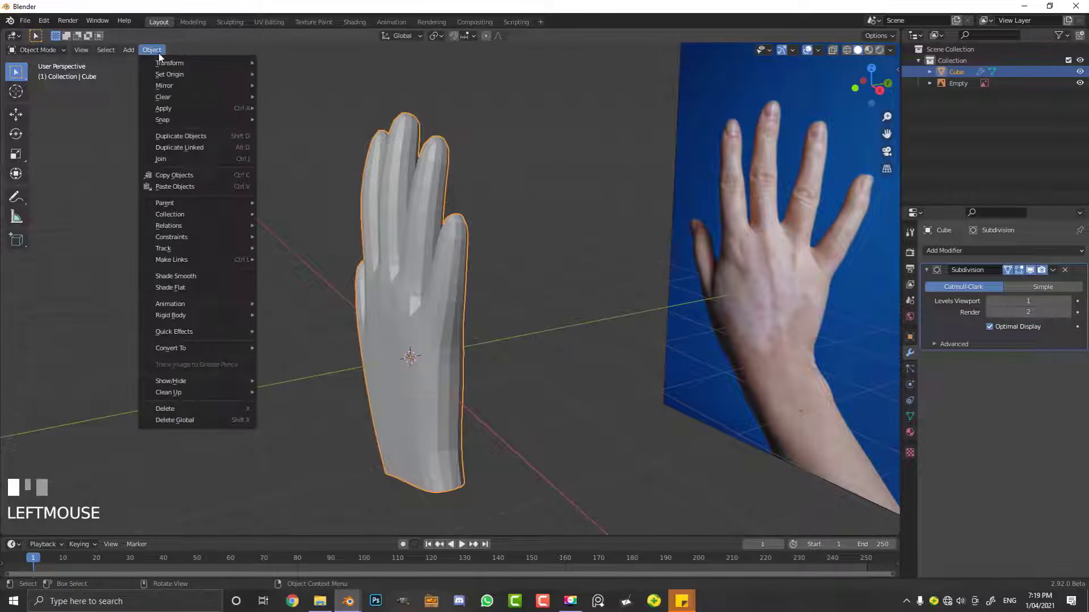
left_click(173, 276)
middle_click_drag(307, 334, 441, 325)
scroll(444, 328, "down", 1)
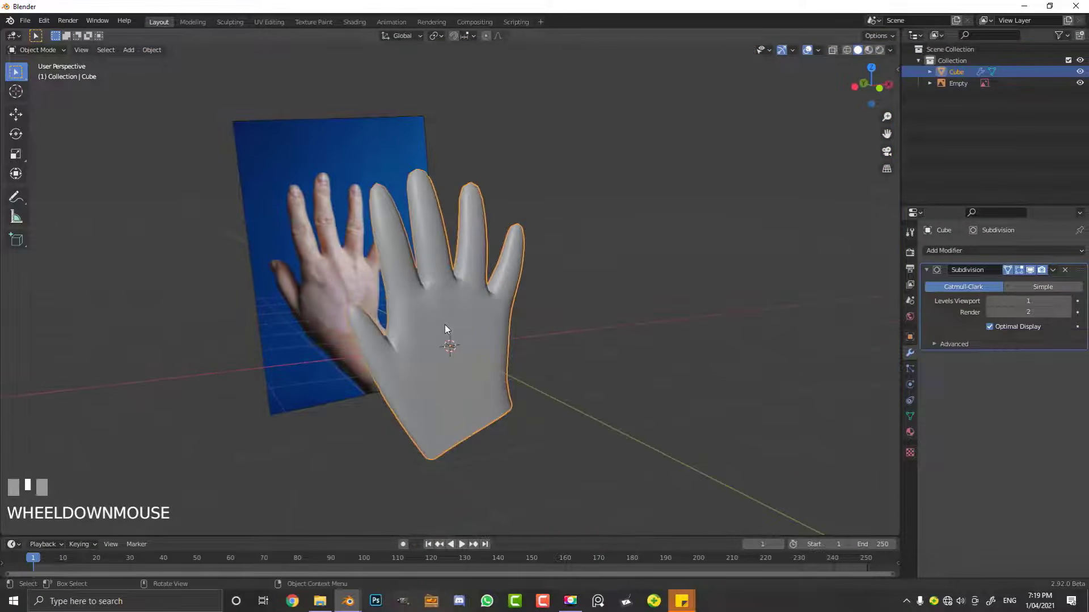
Step: Compare the hand's outline with the photo in front-view wireframe, then return to solid shading
key("KP_1")
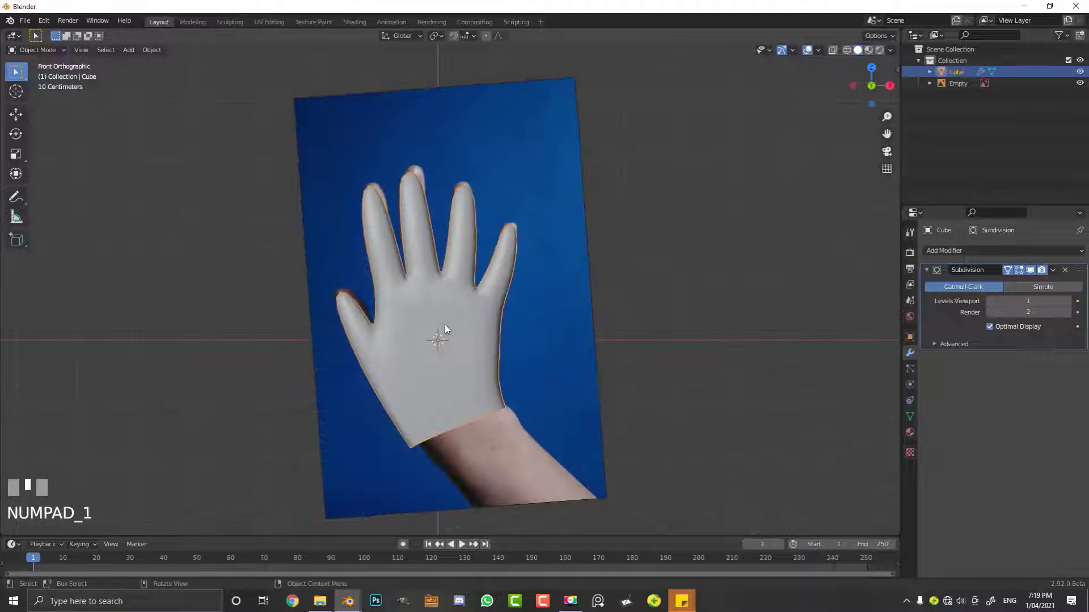
scroll(420, 333, "up", 2)
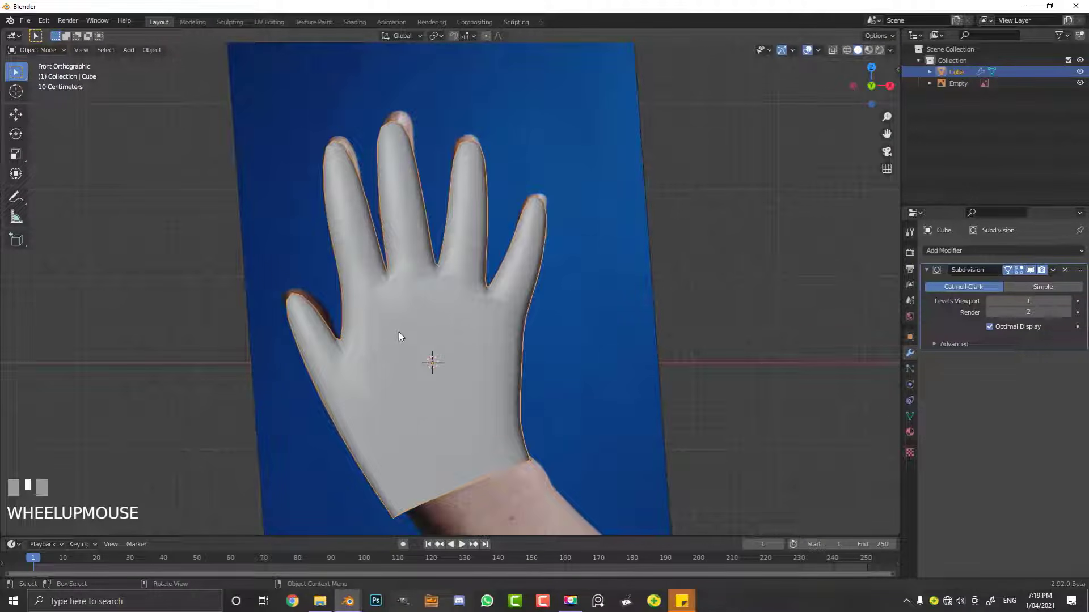
key("z")
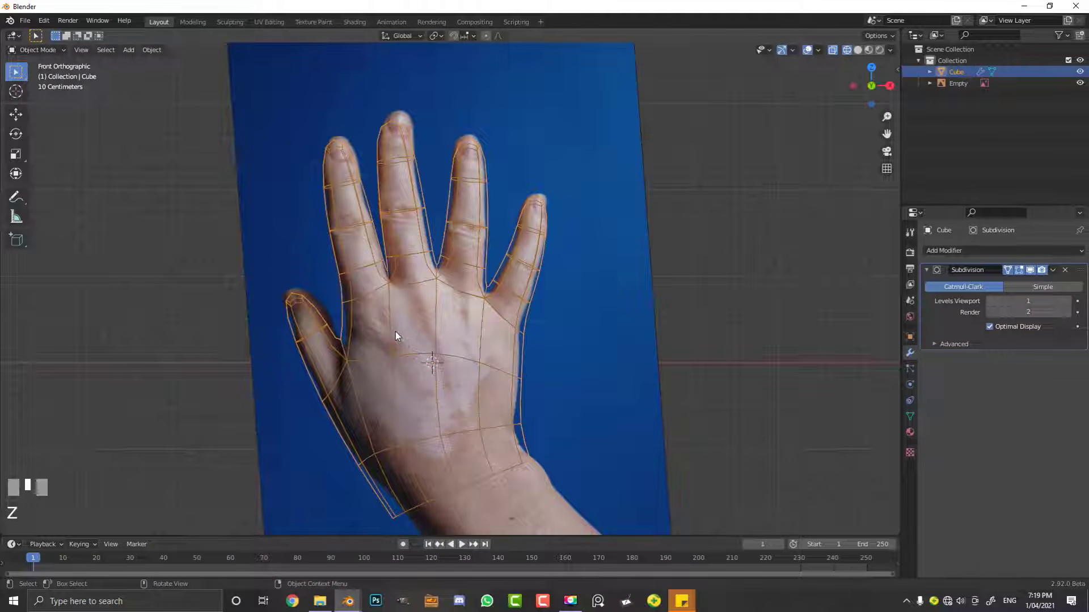
mouse_move(396, 331)
middle_mouse_down()
mouse_move(270, 315)
mouse_move(319, 351)
middle_mouse_up()
key("z")
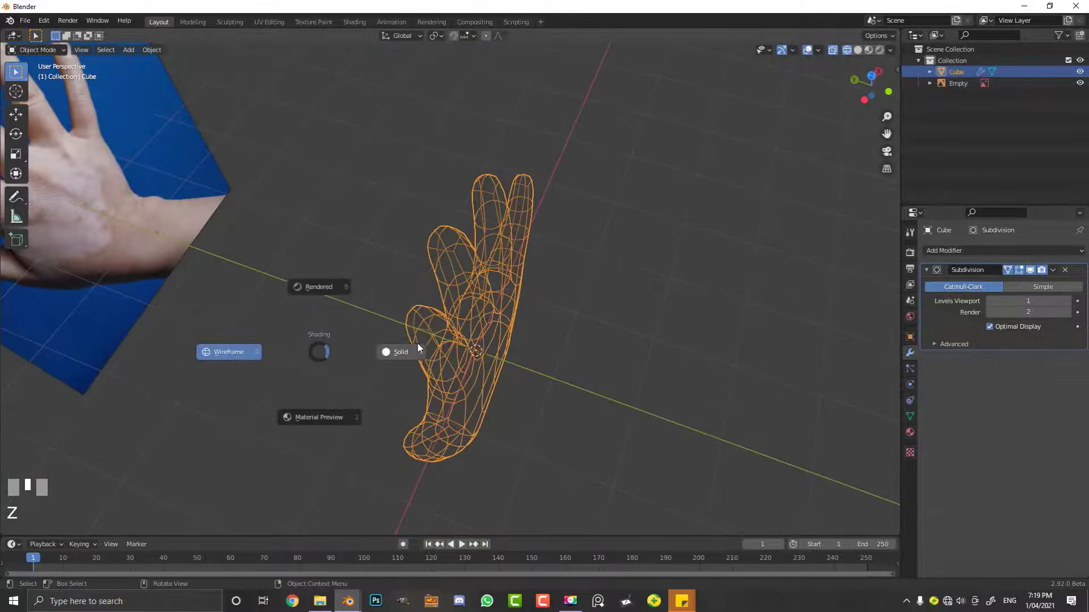
left_click(417, 343)
Step: In Edit Mode, switch to face selection and select the thumb's face loop, growing the selection to cover its end
mouse_move(417, 342)
middle_mouse_down("shift")
mouse_move(457, 360)
mouse_move(362, 346)
mouse_move(402, 339)
mouse_move(469, 381)
mouse_move(416, 386)
mouse_move(324, 267)
middle_mouse_up("shift")
scroll(428, 335, "up", 3)
key("Tab")
left_click(97, 49)
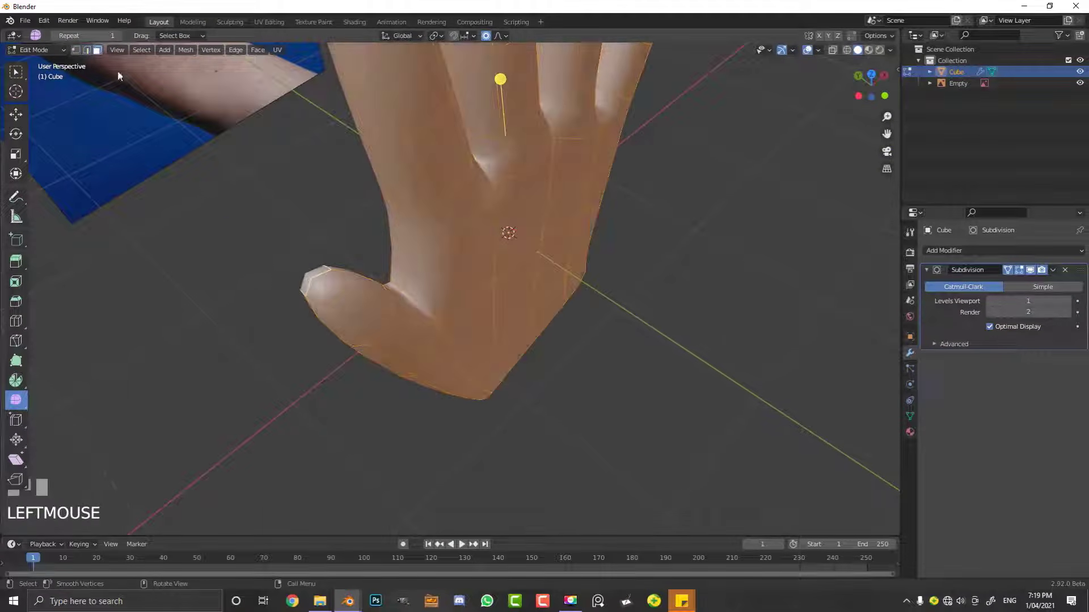
key("alt+a")
left_click(363, 306, "alt+shift")
middle_click_drag(363, 306, 299, 285)
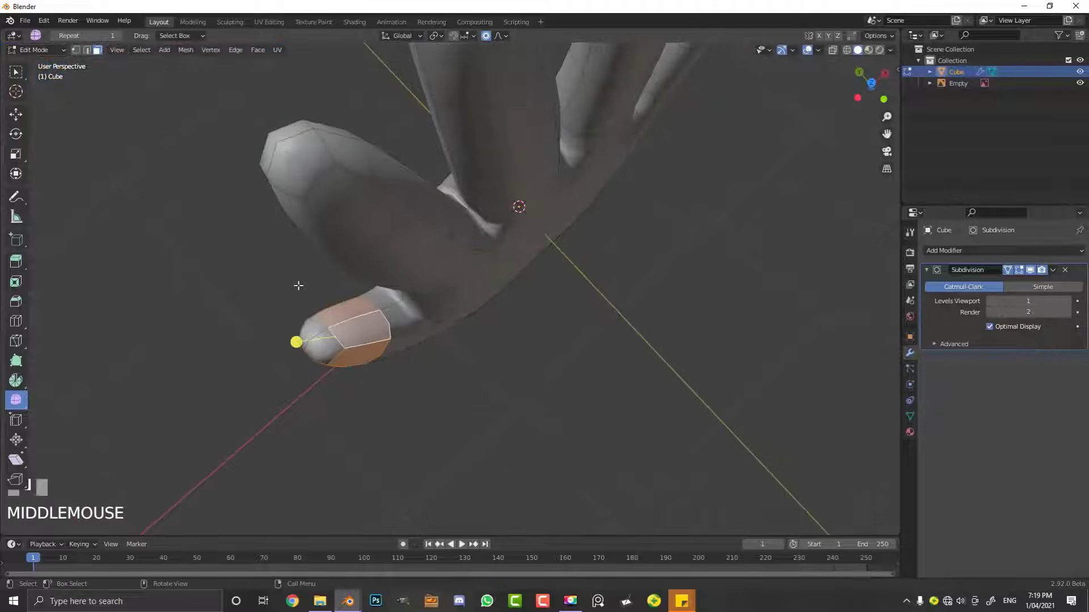
key("ctrl+KP_Add")
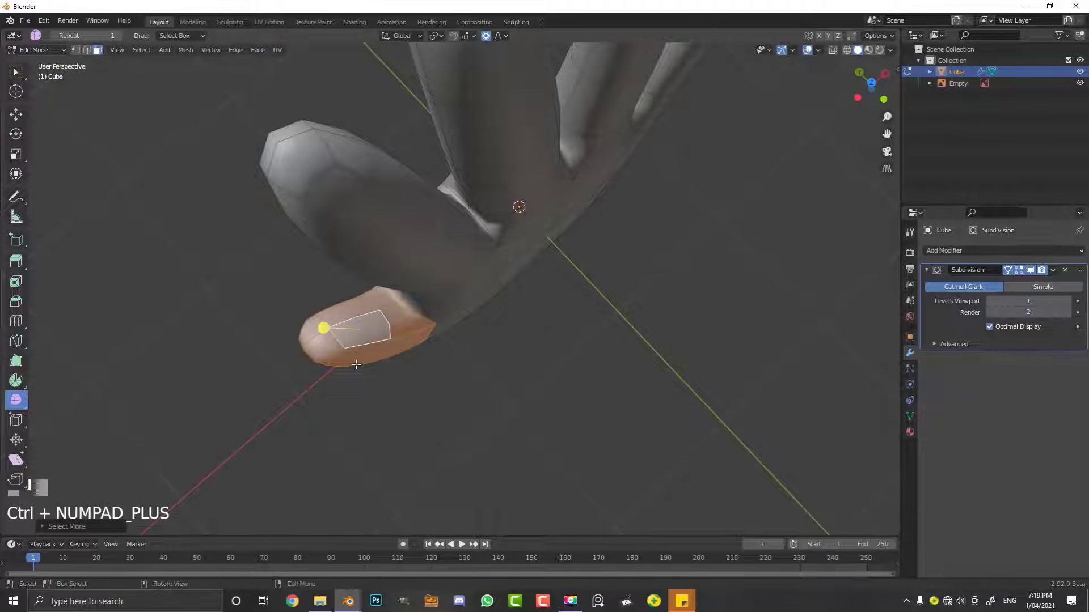
middle_click_drag(356, 364, 494, 284)
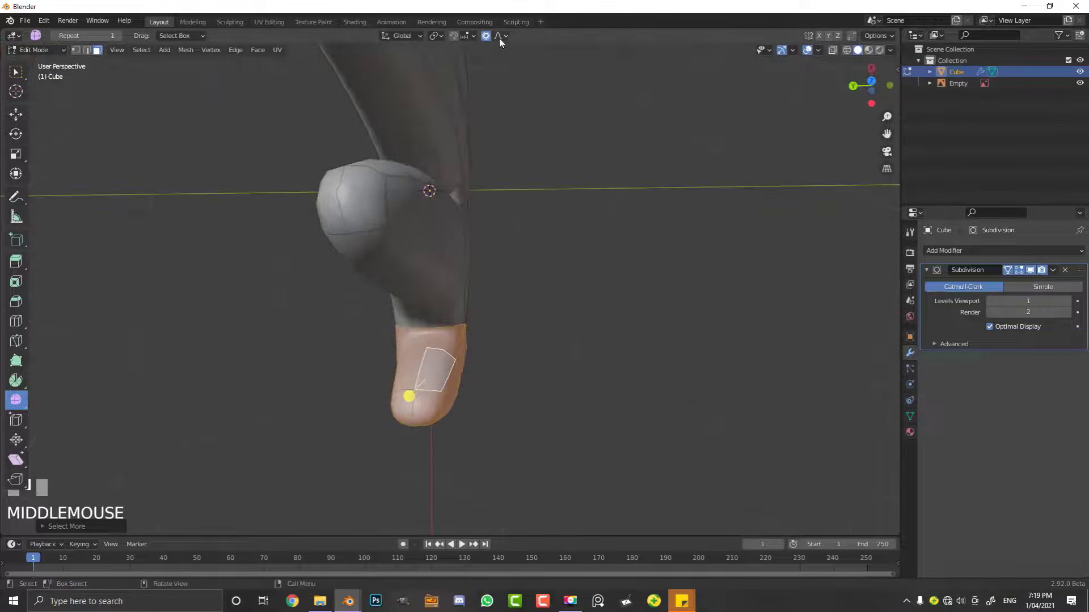
middle_click_drag(561, 368, 579, 351)
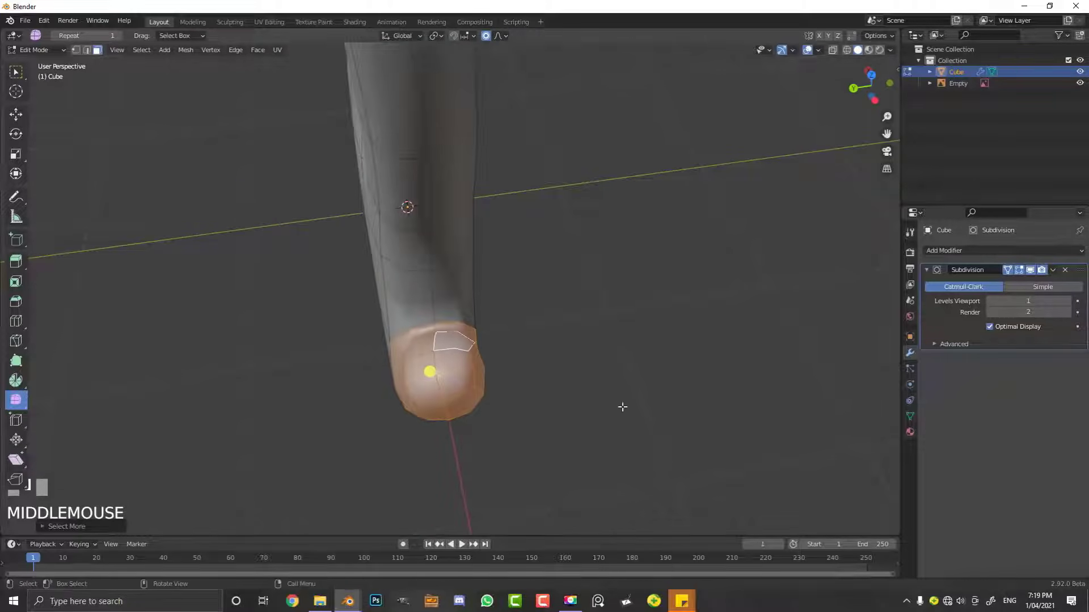
Step: Rotate the selected thumb end slightly and nudge it about 0.02 m along Y with proportional editing
key("r")
key("g")
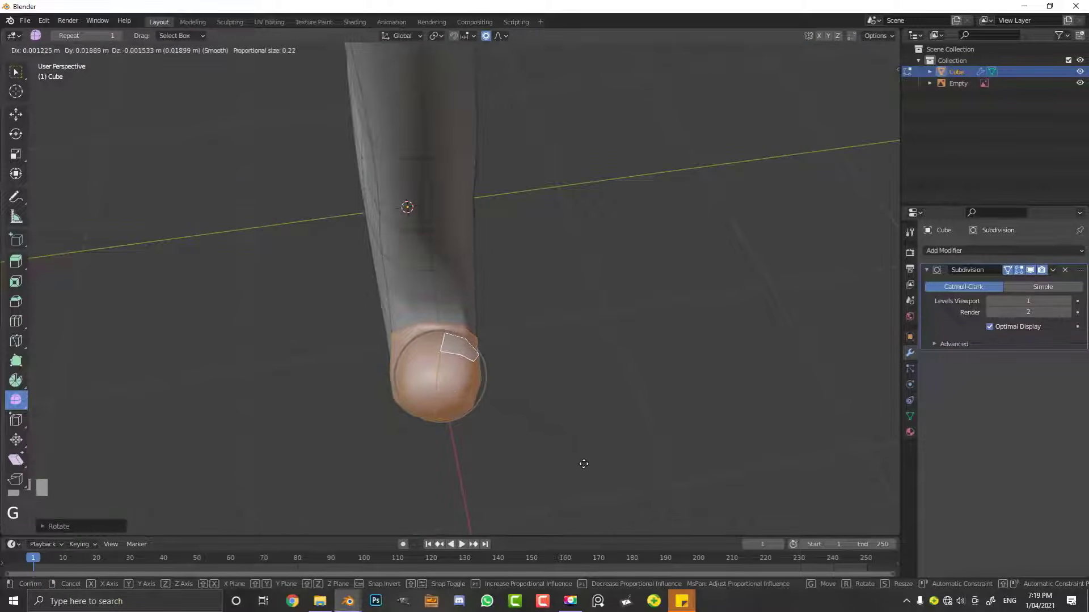
left_click(574, 459)
middle_click_drag(574, 459, 382, 414)
scroll(639, 318, "down", 3)
Step: Select the little finger's faces down from its tip, rotate them and shift them about 0.115 m along Y, widening the proportional falloff to 0.29
key("alt+a")
left_click(611, 278, "alt+shift")
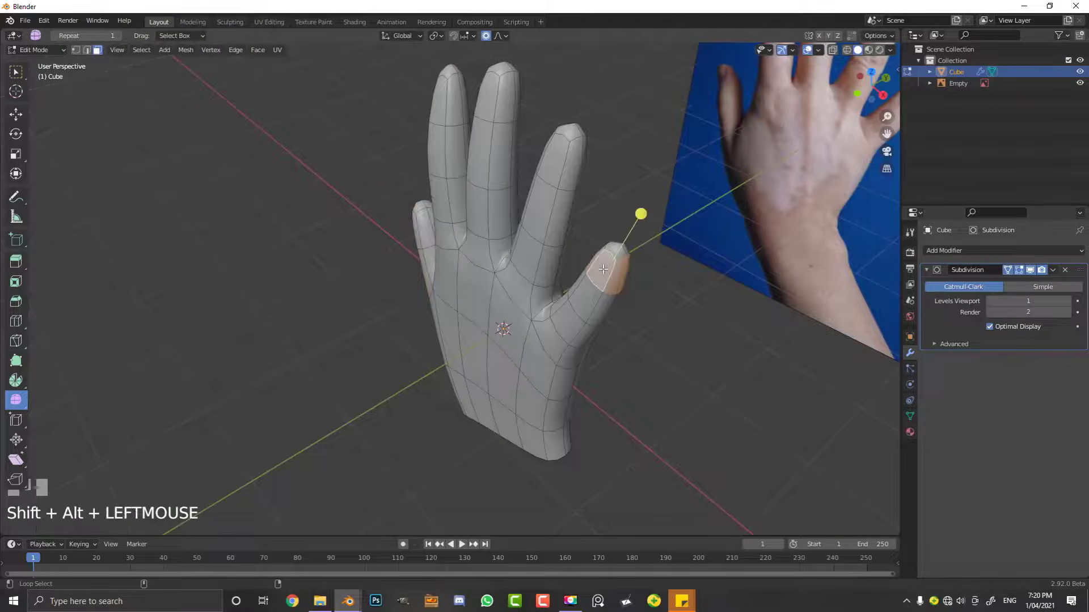
key("ctrl+KP_Add")
key("ctrl+KP_Add")
middle_click_drag(603, 269, 530, 332)
middle_click_drag(559, 427, 569, 454)
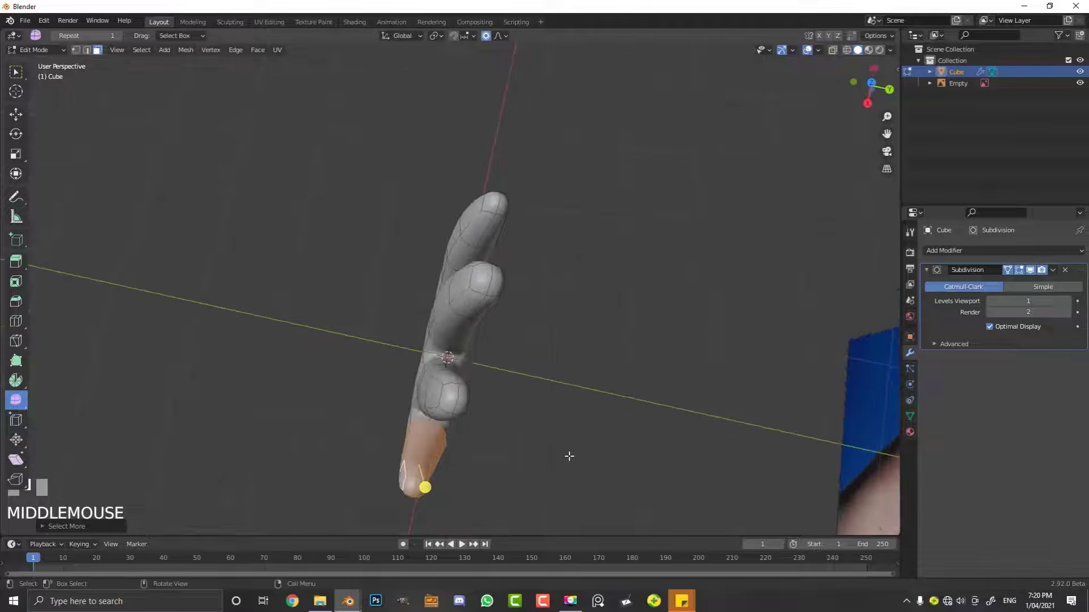
key("r")
left_click(565, 406)
key("g")
scroll(578, 416, "down", 2)
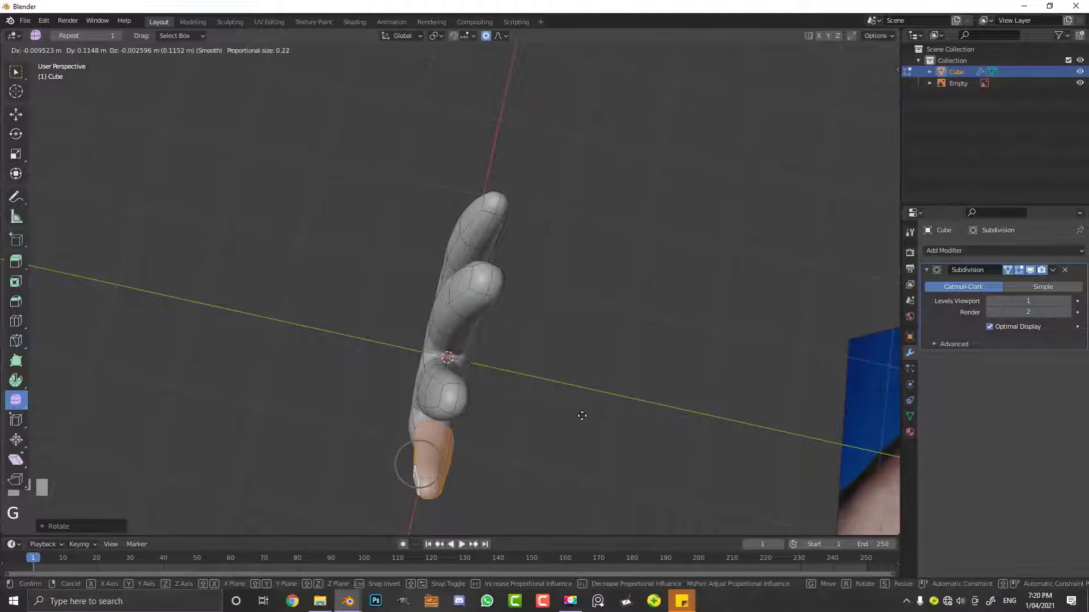
left_click(583, 416)
Step: Fine-tune the little finger's angle with small rotations from two viewpoints and nudge it about 0.02 m along Y
key("r")
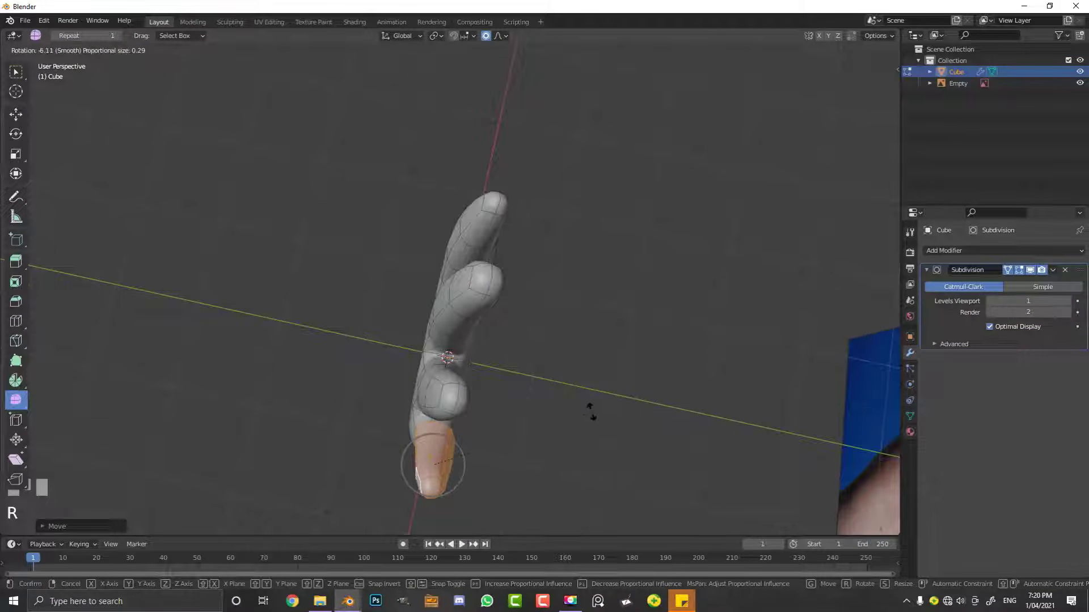
left_click(590, 406)
middle_click_drag(530, 469, 526, 357)
key("r")
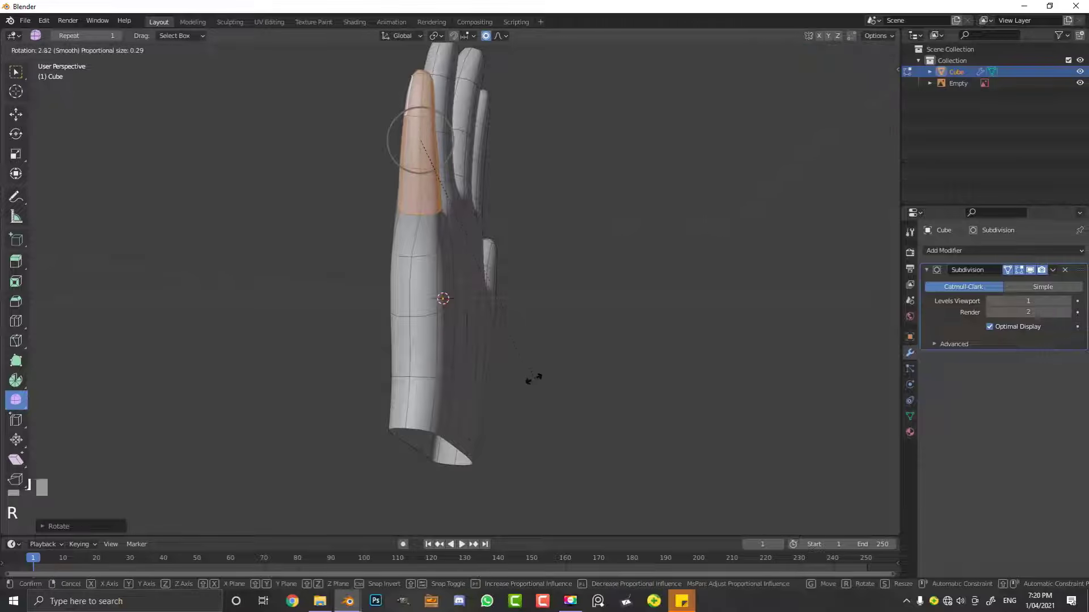
left_click(524, 393)
key("g")
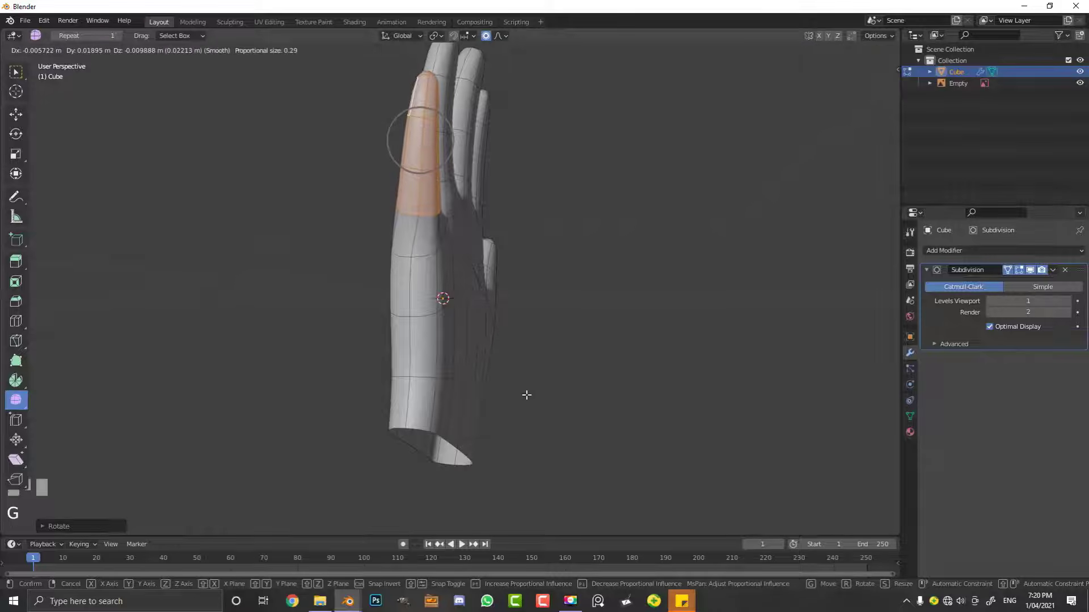
left_click(526, 396)
middle_click_drag(526, 395, 396, 345)
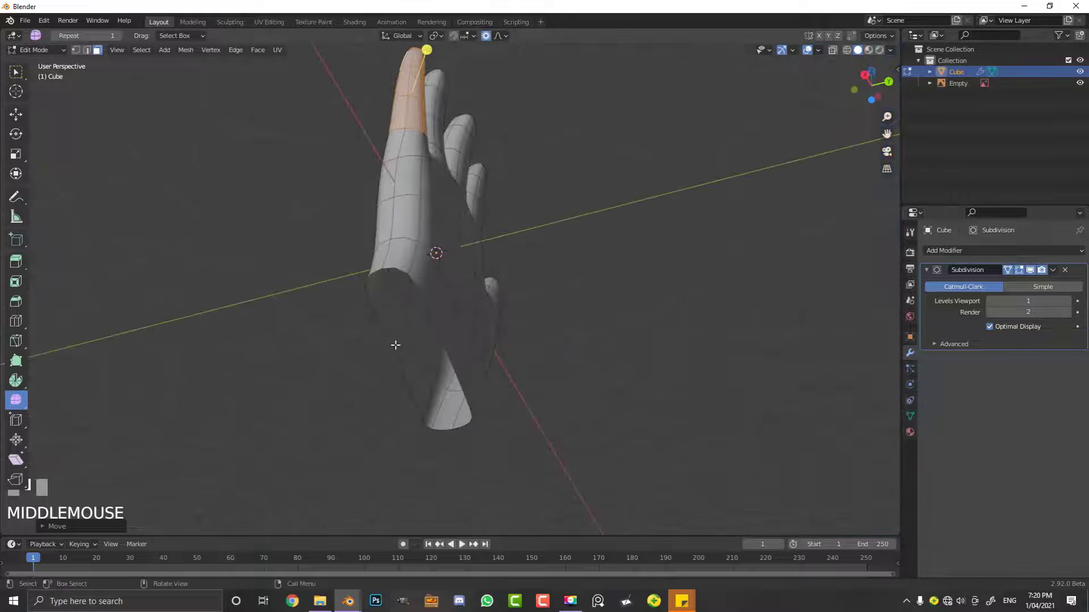
Step: Switch to edge selection and move a single palm edge toward negative Y with a slightly widened proportional falloff
left_click(88, 52)
middle_click_drag(340, 255, 550, 301)
key("alt+a")
left_click(506, 310)
key("g")
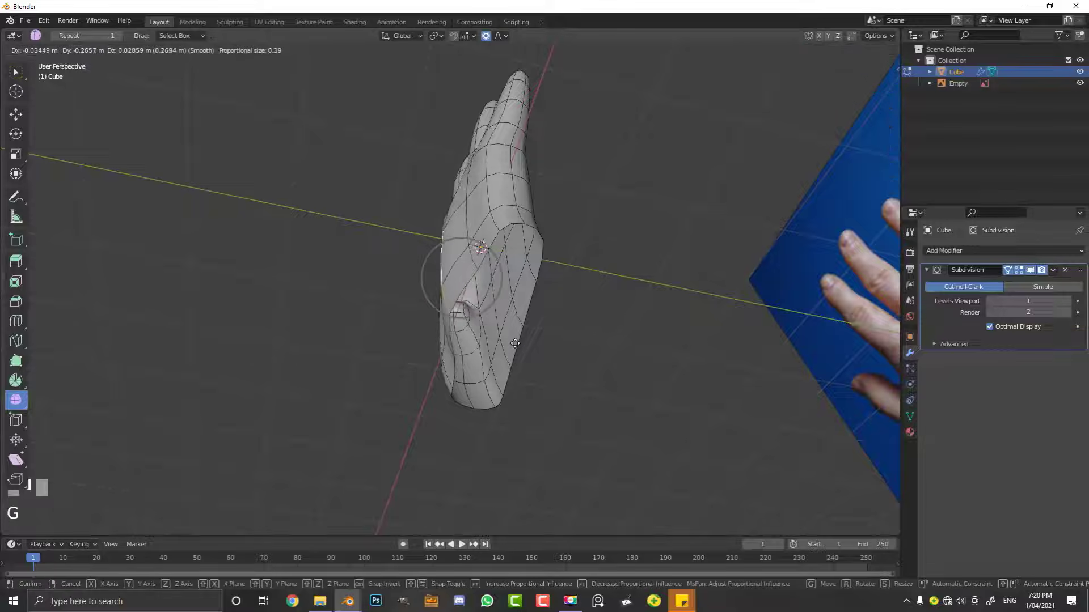
scroll(516, 340, "down", 1)
left_click(524, 318)
Step: Move a palm edge inward about 0.1 m along Y with proportional size 1.21, and adjust another edge in the palm
middle_click_drag(528, 312, 549, 326)
left_click(419, 278)
key("g")
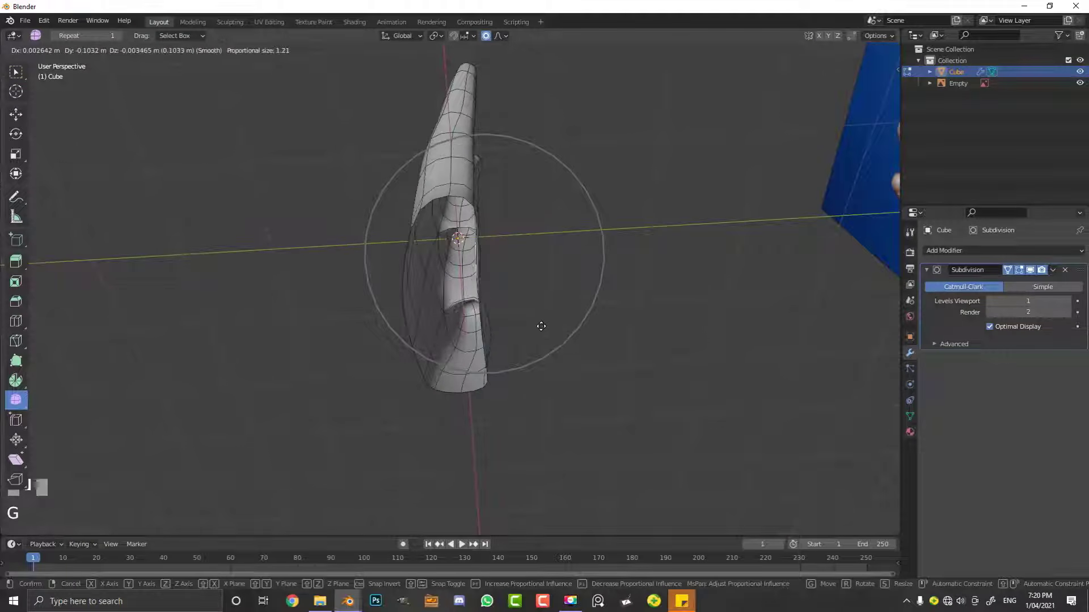
left_click(535, 328)
scroll(545, 262, "up", 2)
middle_click_drag(544, 262, 437, 316)
left_click(423, 296)
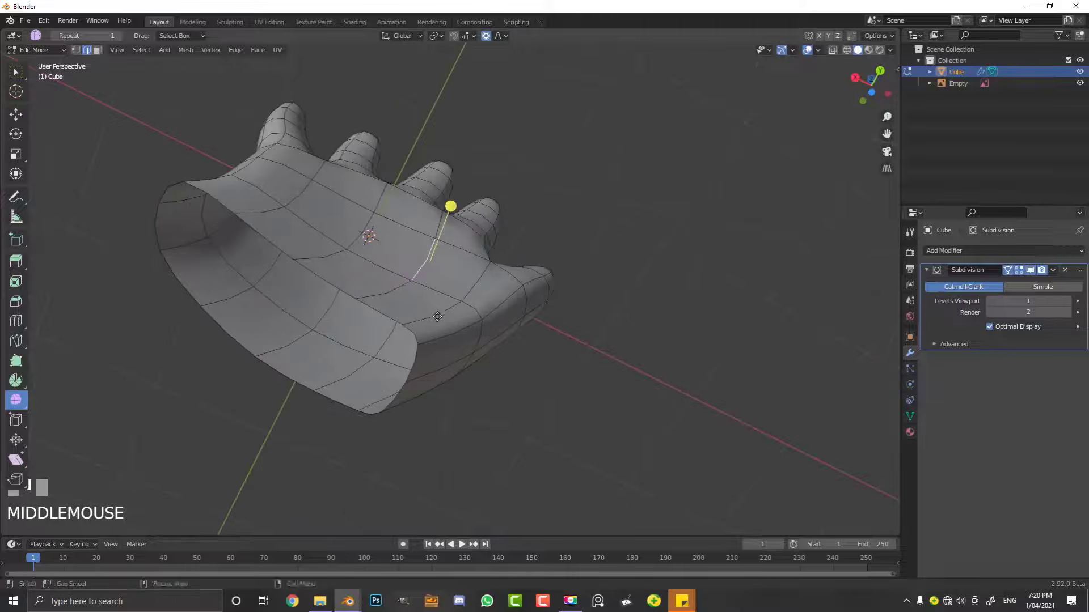
key("g")
left_click(430, 312)
Step: Reshape the wrist opening by moving the rim edge on the palm side and the one on the little-finger side
scroll(317, 276, "up", 2)
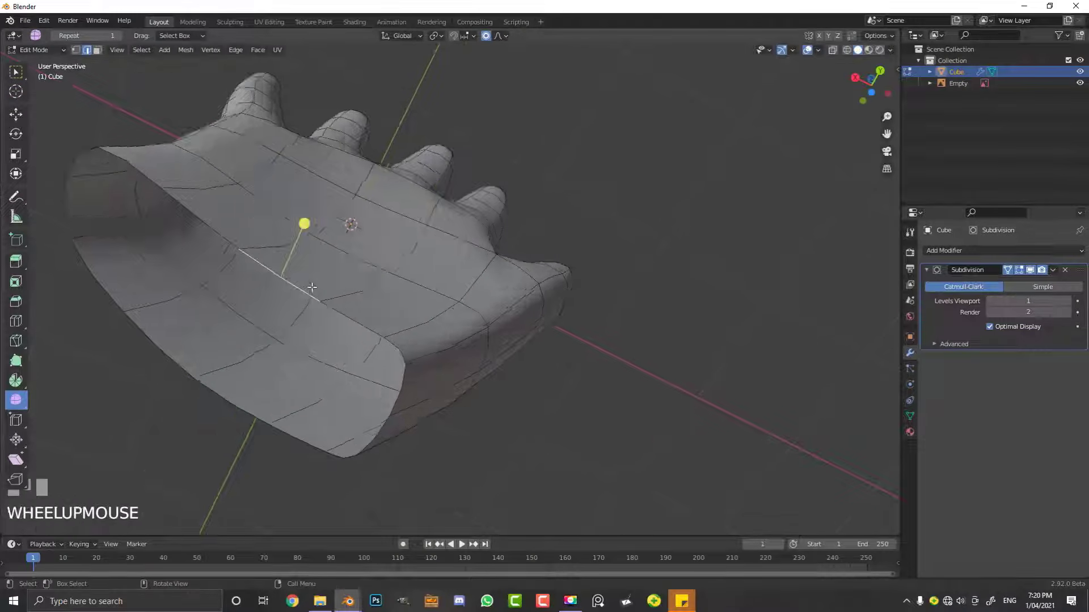
middle_click_drag(318, 276, 363, 283)
key("g")
left_click(372, 275)
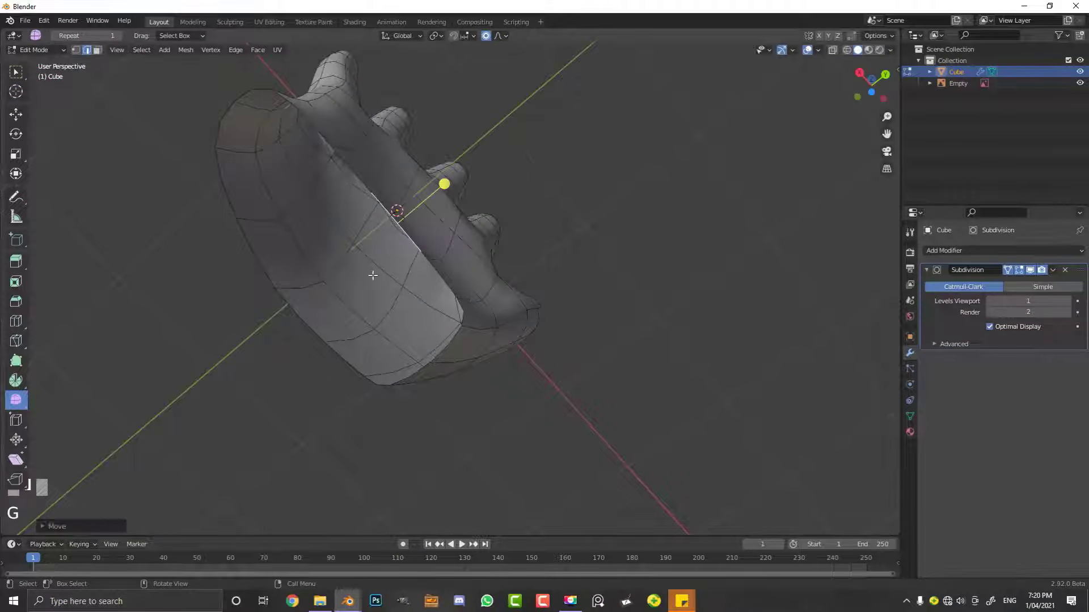
left_click(253, 97)
key("g")
left_click(374, 322)
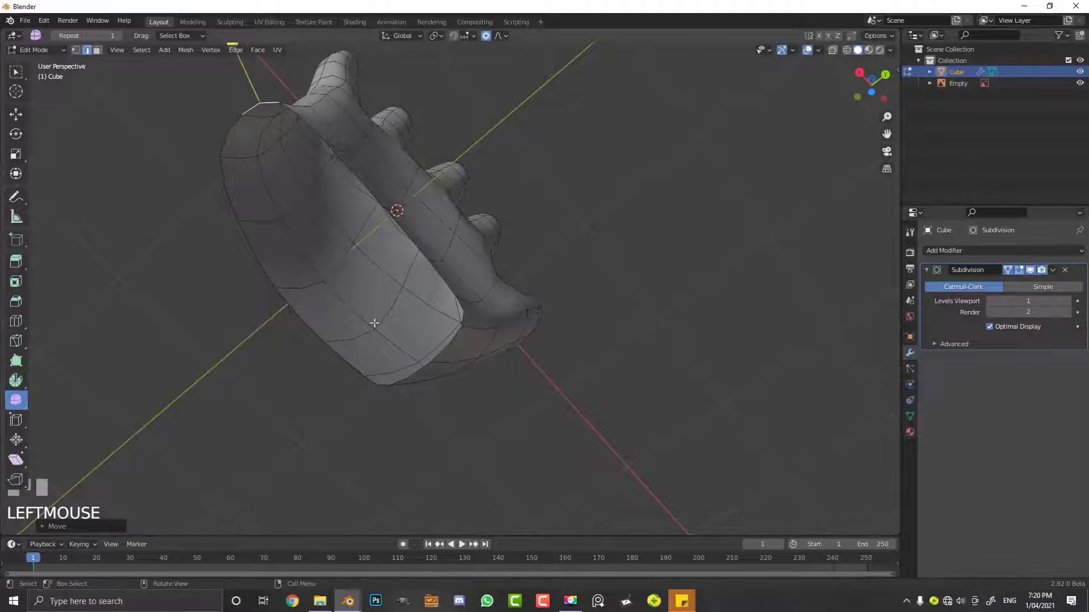
Step: Move the thumb-side edge of the wrist opening's rim with a smaller proportional falloff
left_click(454, 334)
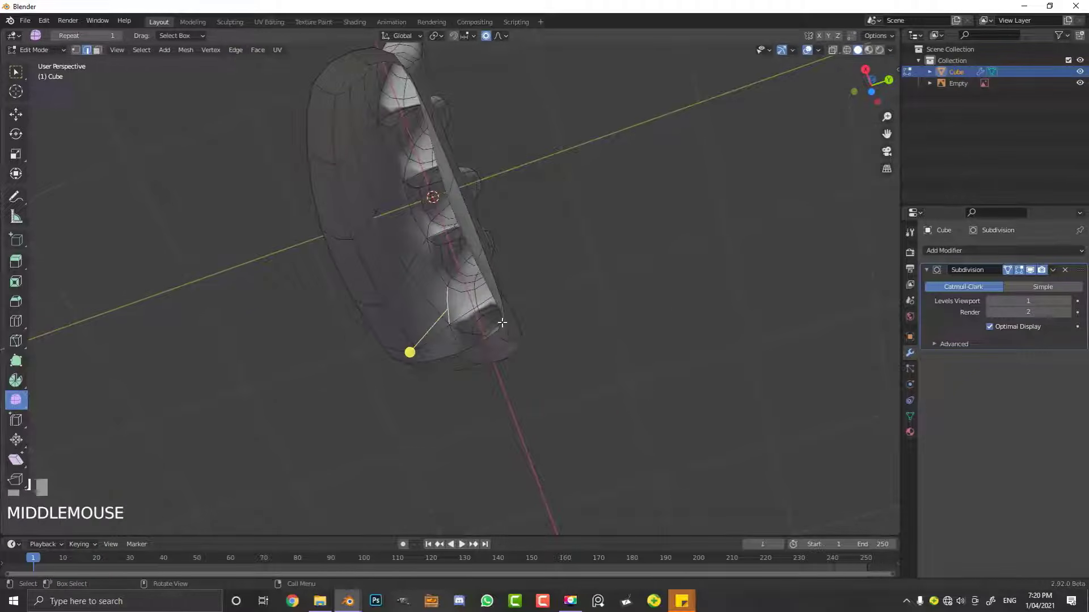
left_click(501, 323)
key("g")
scroll(492, 321, "up", 3)
left_click(473, 316)
scroll(380, 329, "down", 2)
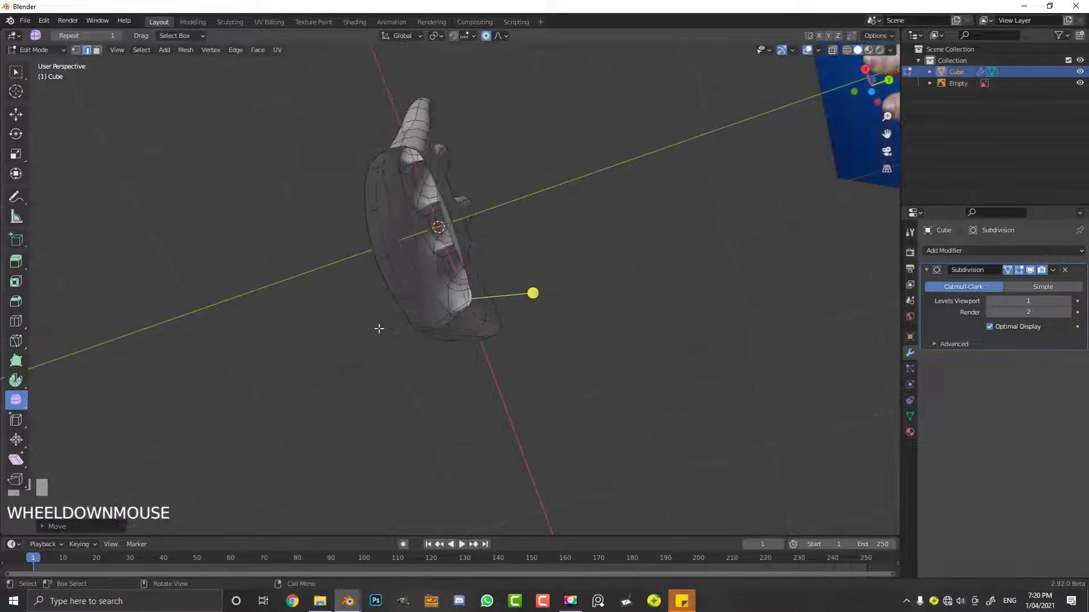
Step: In front view, insert an edge loop across the lower palm between the mid-palm loop and the loop above the wrist
key("KP_1")
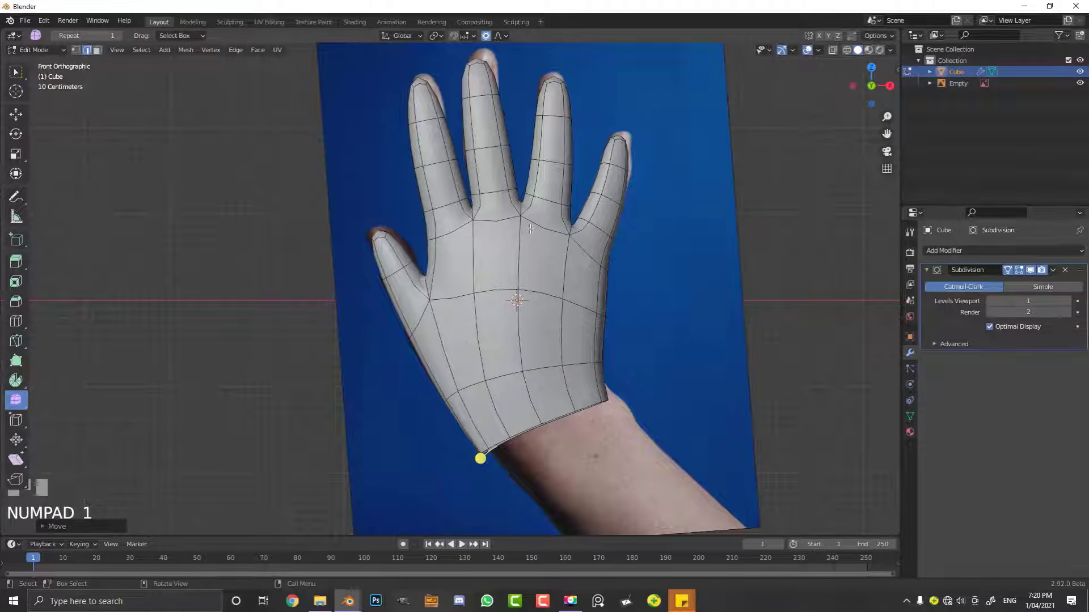
scroll(537, 280, "down", 2)
scroll(515, 301, "up", 2)
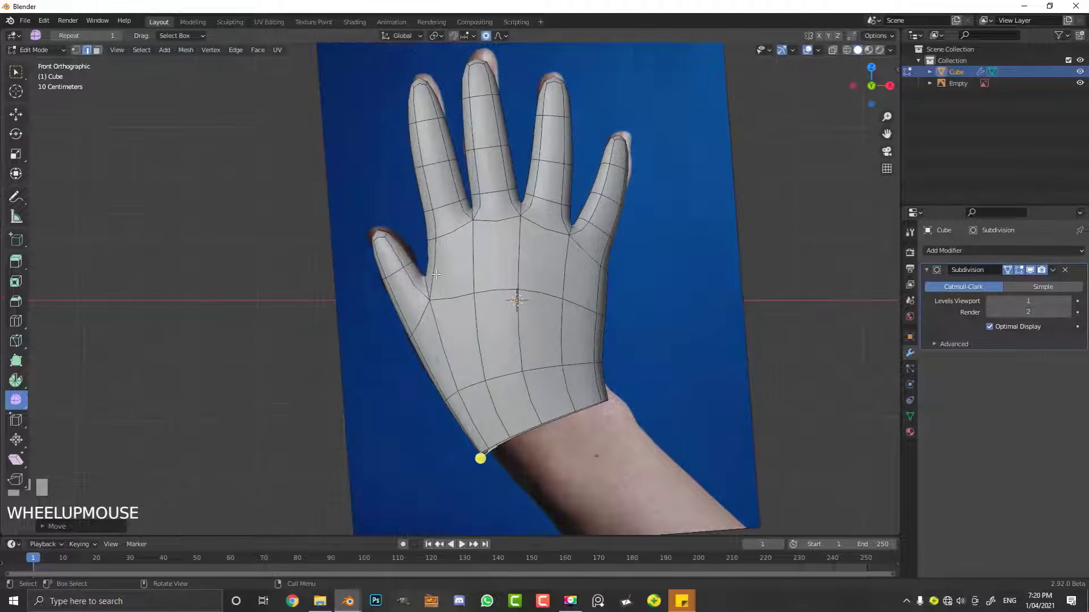
scroll(570, 299, "up", 2)
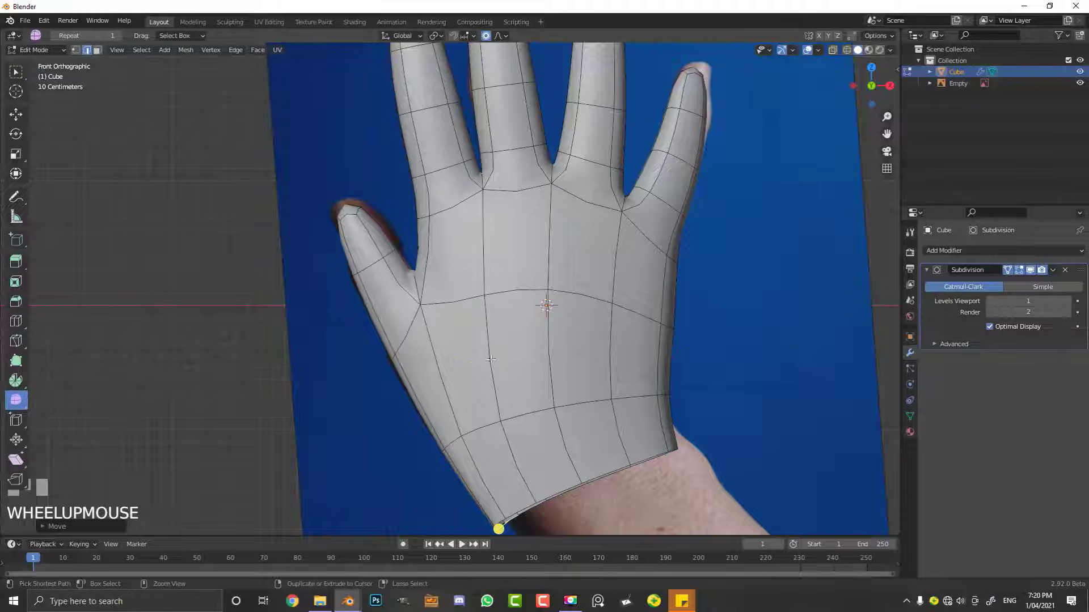
key("ctrl+r")
left_click(492, 349)
middle_click_drag(438, 420, 458, 339, "shift")
scroll(432, 341, "up", 1)
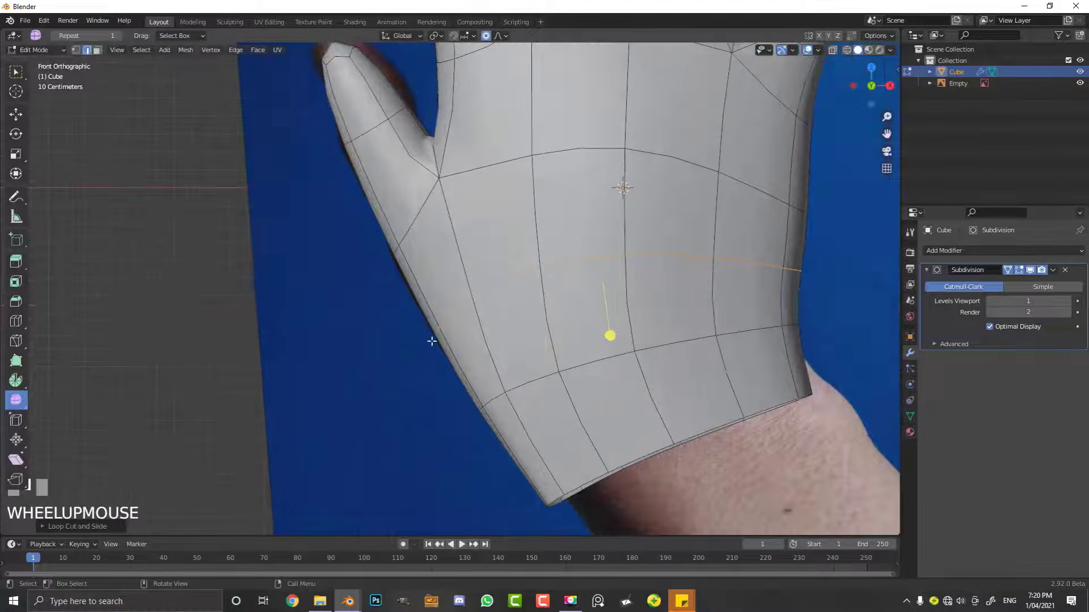
Step: Move the new palm loop's thumb-side edge outward about 0.04 m to meet the photo's outline
left_click(442, 339)
key("g")
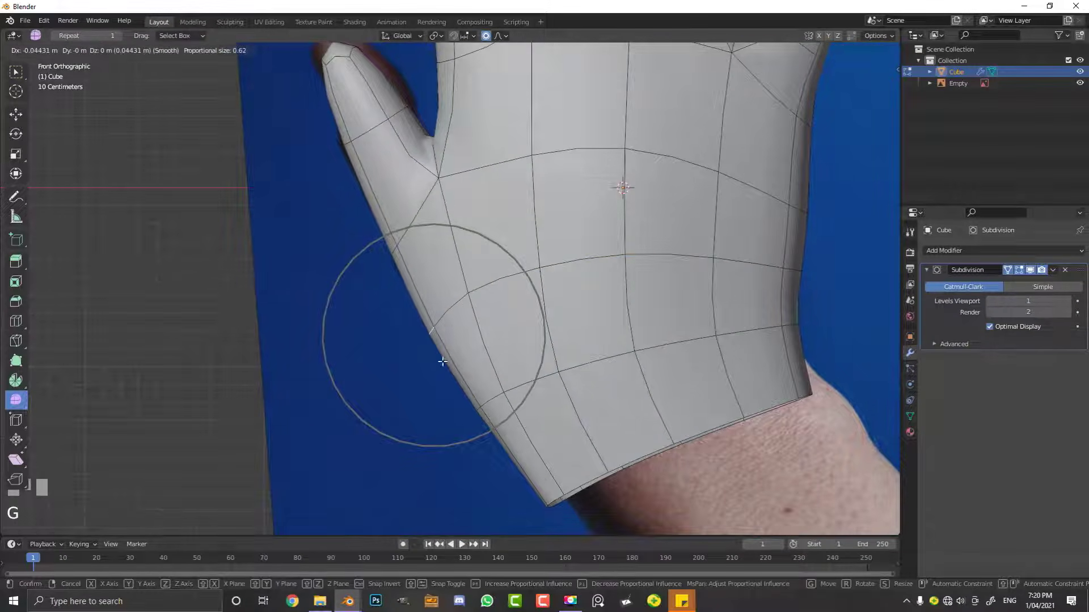
left_click(443, 360)
scroll(737, 210, "down", 2)
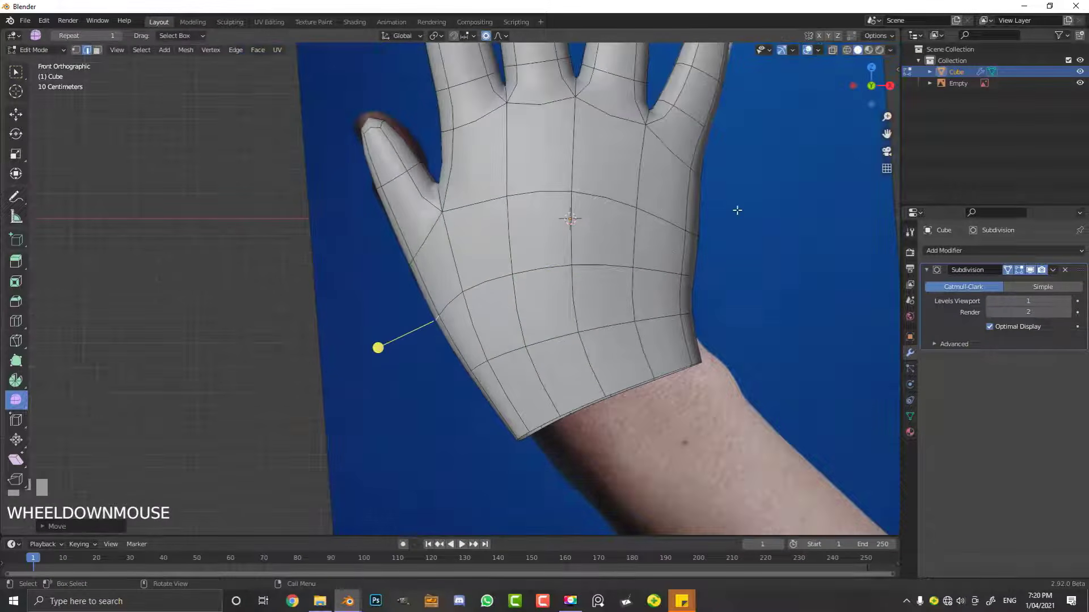
Step: Raise the thumb tip's edge about 0.05 m toward the photo's thumb tip and insert an edge loop across the upper thumb
left_click(379, 120)
key("g")
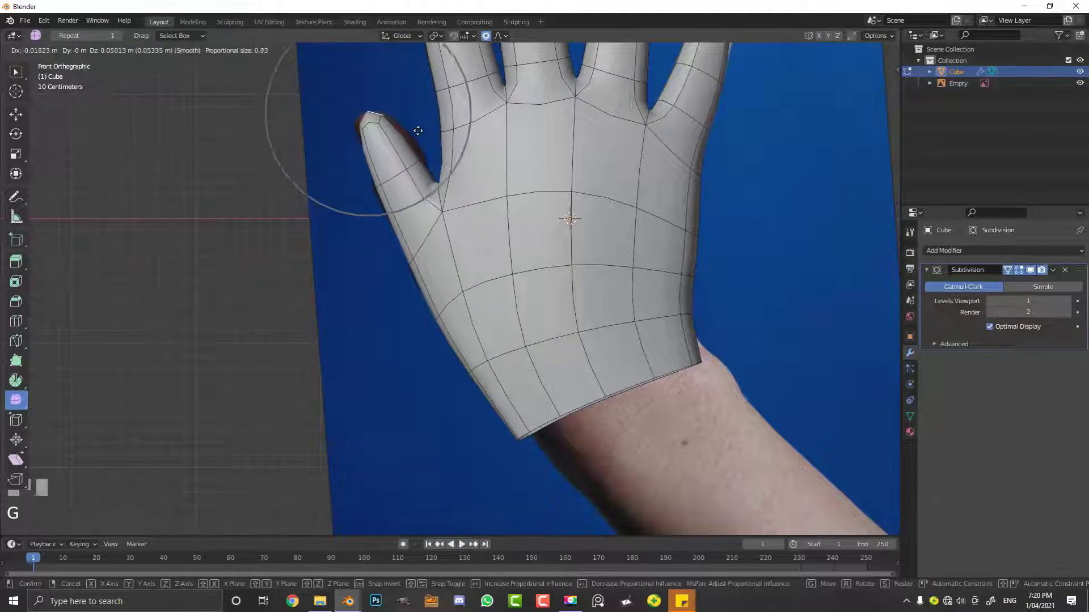
left_click(418, 131)
key("ctrl+r")
left_click(400, 140)
left_click(400, 142)
Step: Move the new thumb loop's inner edge and the thumb tip's outer edge outward to fill the photographed thumb's outline
left_click(403, 136)
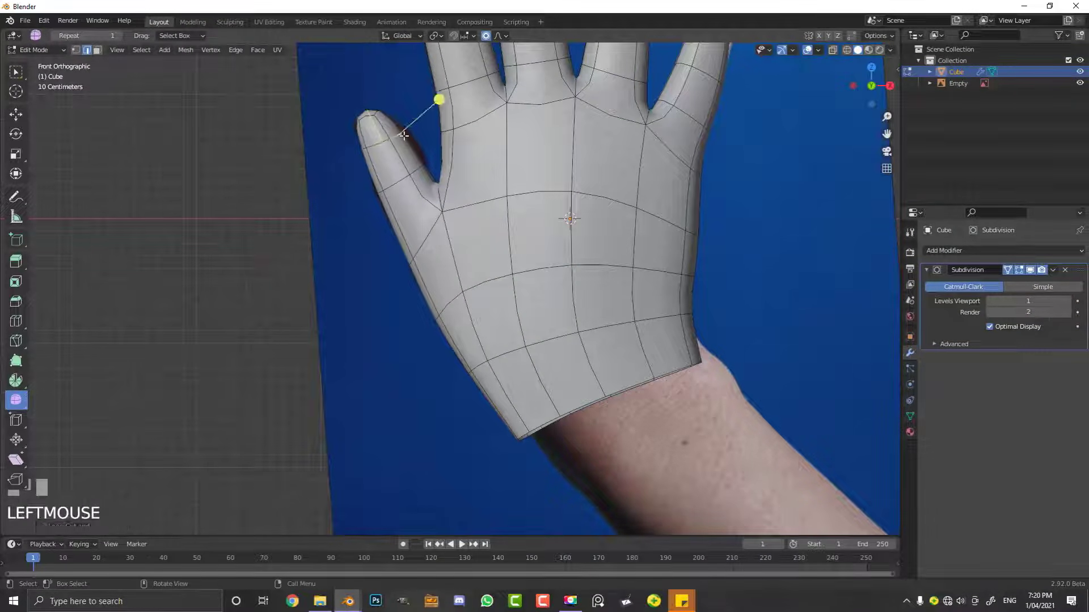
middle_click_drag(408, 156, 401, 172, "shift")
key("g")
scroll(402, 153, "up", 2)
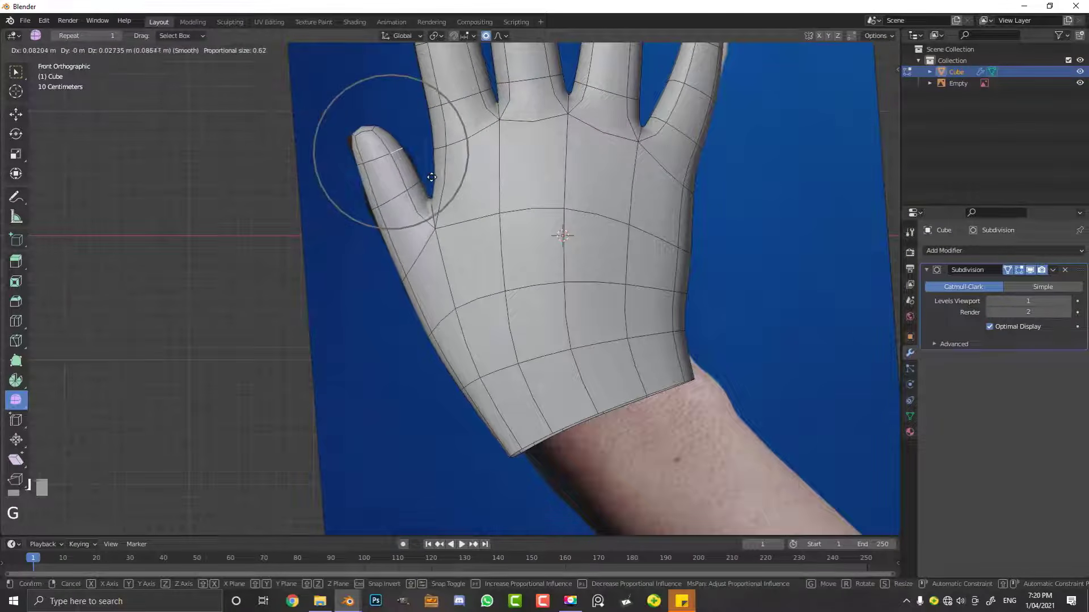
left_click(431, 178)
left_click(352, 137)
key("g")
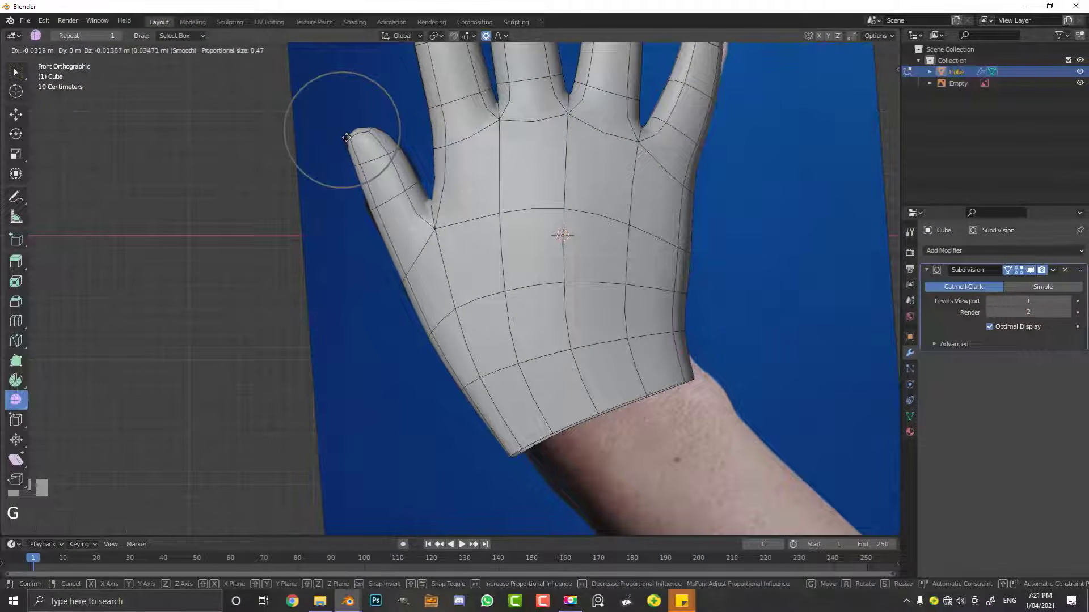
left_click(347, 136)
Step: Move the middle fingertip about 0.08 m along X and 0.14 m along Z with proportional size 1.46
scroll(425, 210, "down", 3)
middle_click_drag(425, 210, 369, 312, "shift")
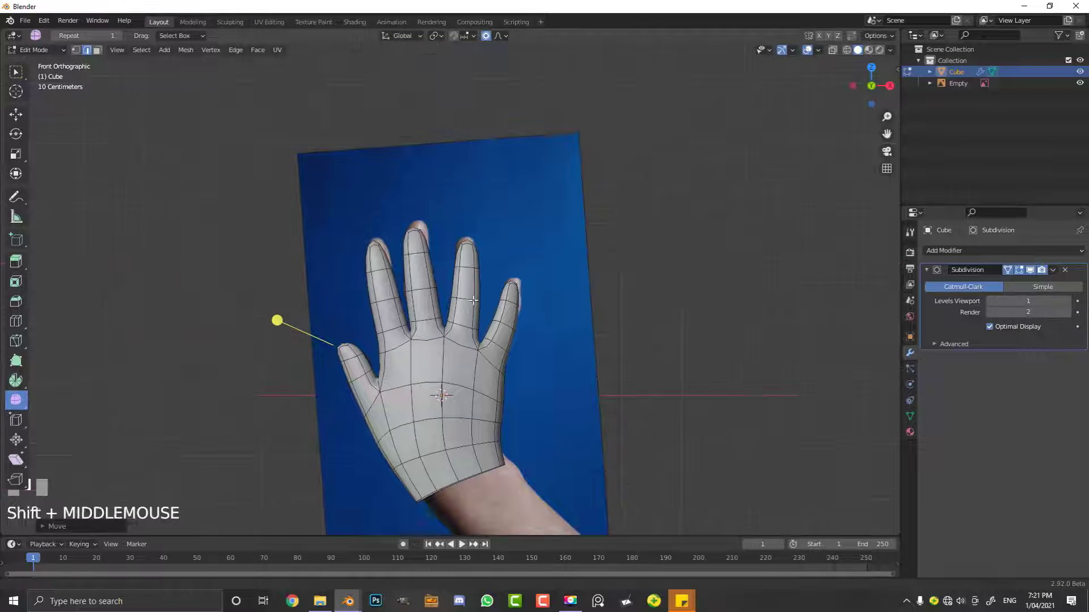
scroll(389, 202, "up", 3)
left_click(389, 203)
key("g")
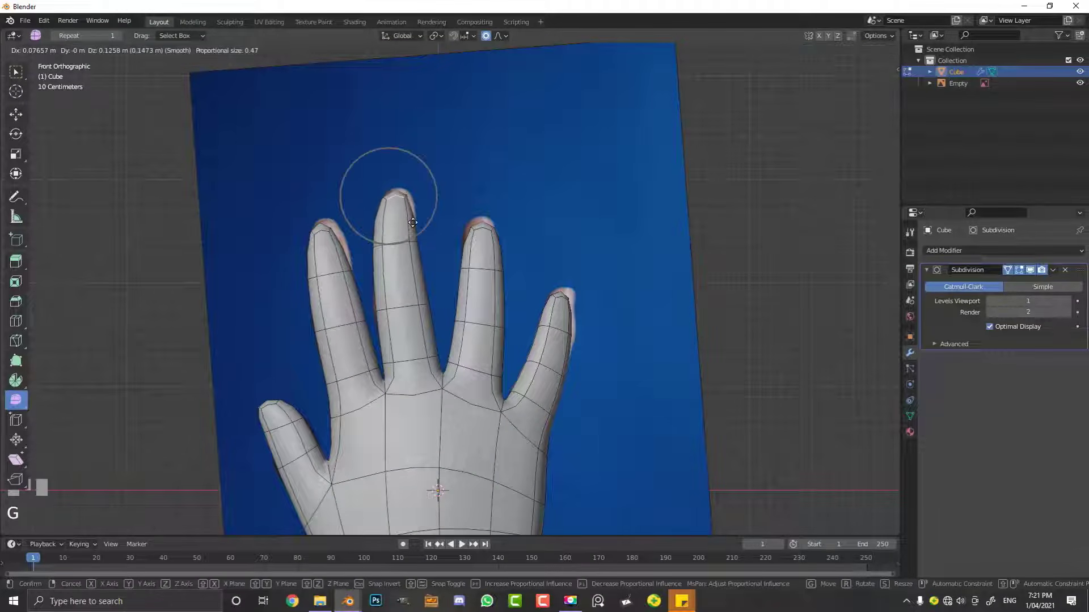
scroll(414, 215, "down", 5)
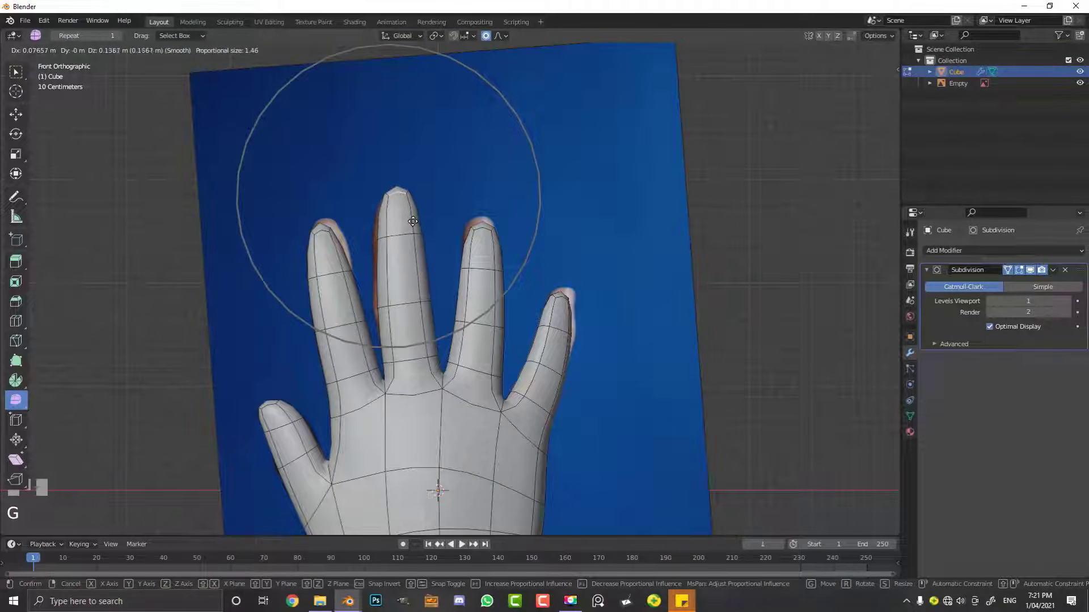
left_click(413, 221)
Step: Move the ring and little fingertips with proportional editing to match their tips in the photo
left_click(487, 220)
key("g")
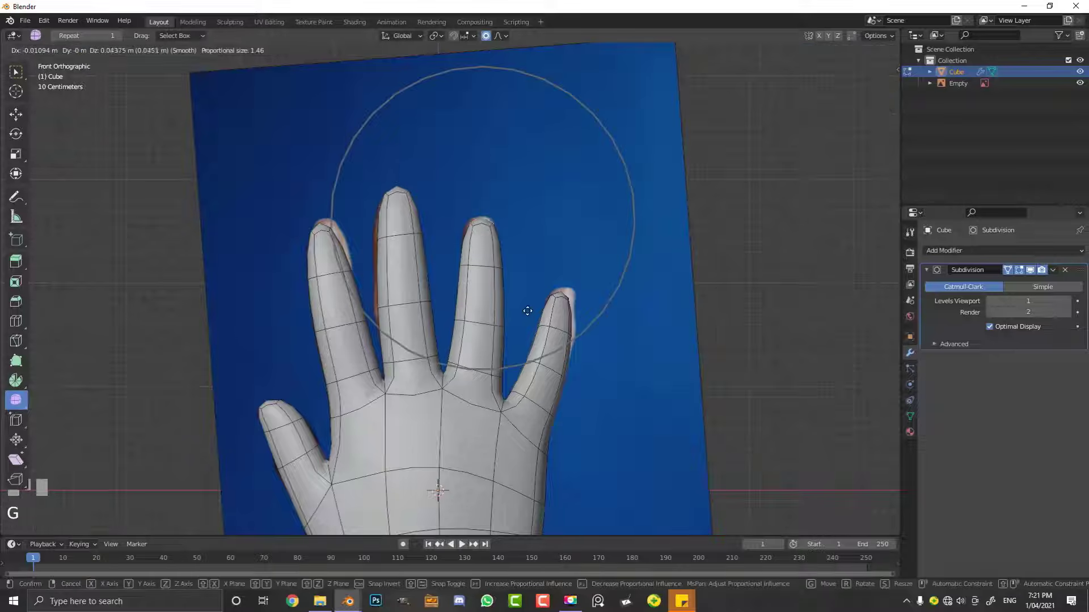
left_click(528, 307)
left_click(568, 295)
key("g")
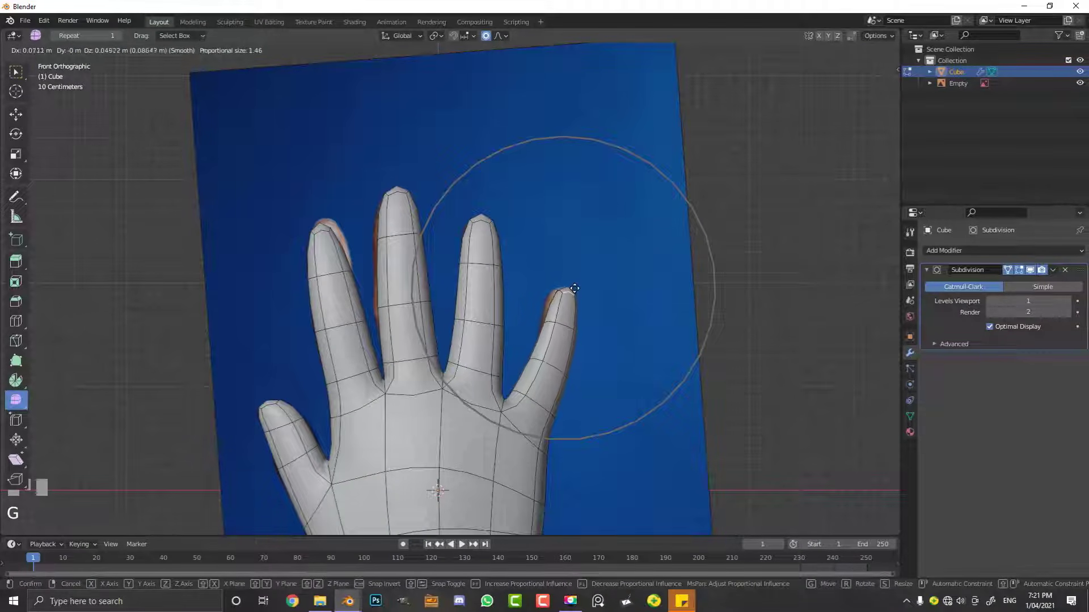
left_click(571, 291)
Step: Lower the web between the ring and little fingers, and move the index fingertip about 0.04 m right and 0.02 m up
left_click(501, 407)
key("g")
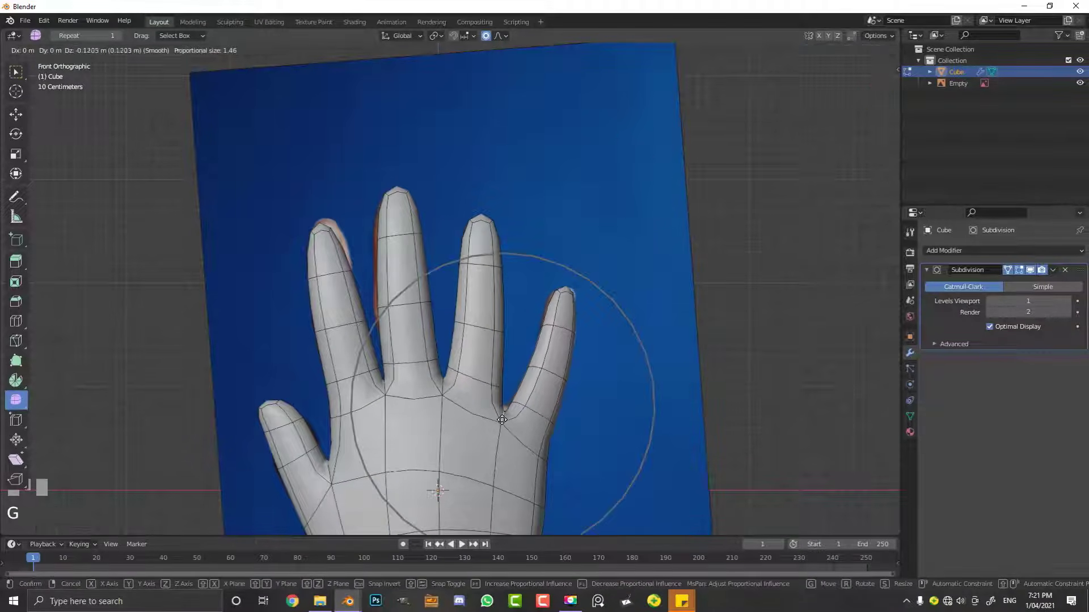
left_click(321, 300)
left_click(325, 233)
key("g")
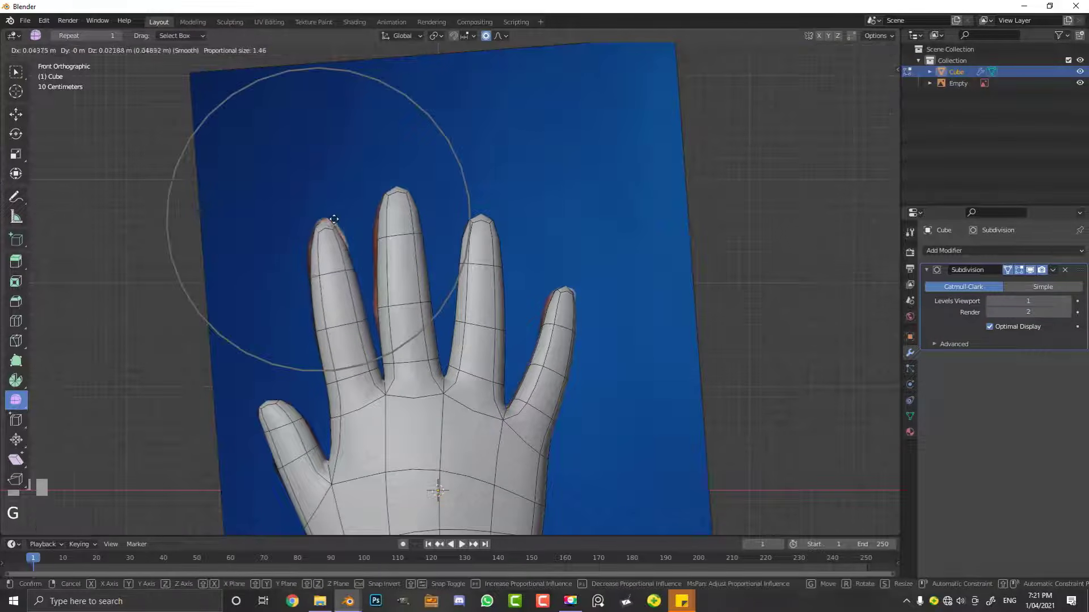
left_click(334, 220)
Step: Adjust the edges on both sides of the lower index finger to the photo, using progressively smaller proportional falloffs
left_click(371, 342)
key("g")
scroll(364, 342, "up", 3)
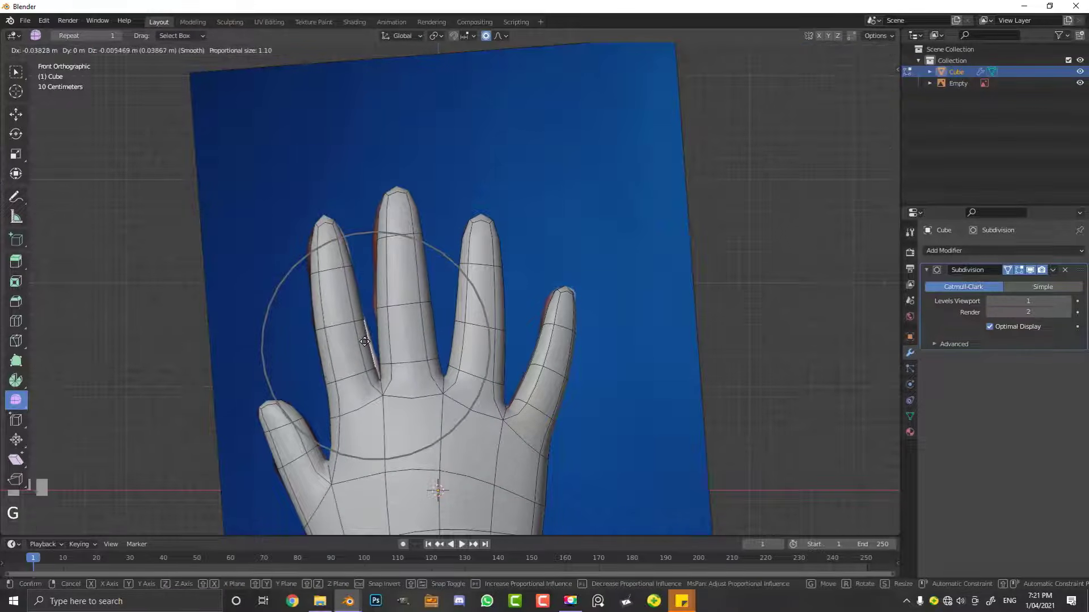
left_click(366, 342)
left_click(315, 346)
key("g")
scroll(317, 346, "up", 3)
left_click(318, 346)
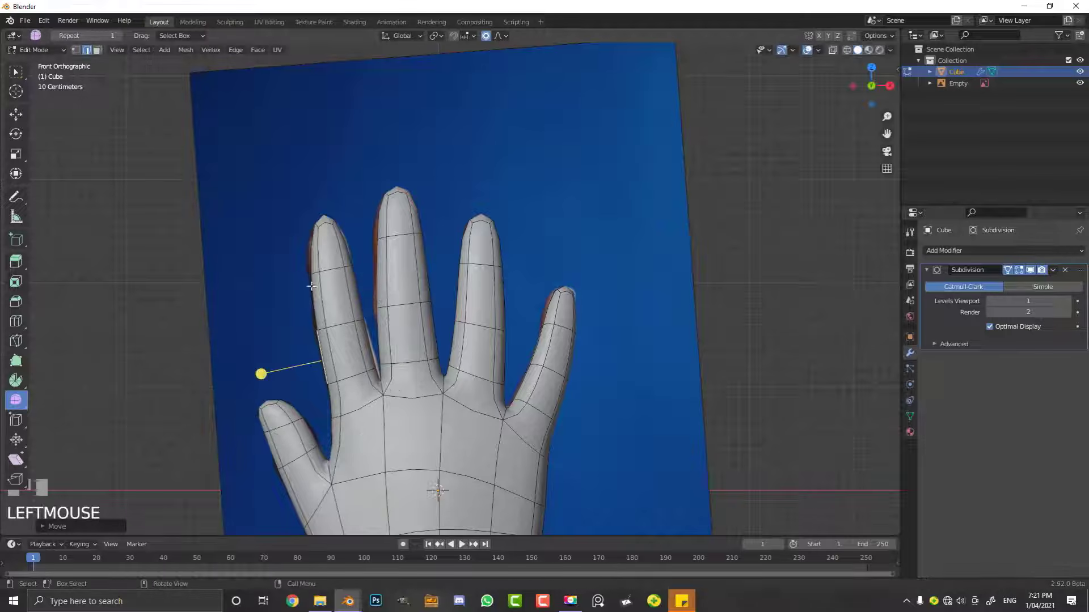
Step: Move the outer edge of the index finger's upper segment outward to the photo outline with a small proportional falloff
left_click(313, 245)
key("g")
scroll(313, 245, "up", 2)
left_click(313, 245)
scroll(325, 360, "up", 4)
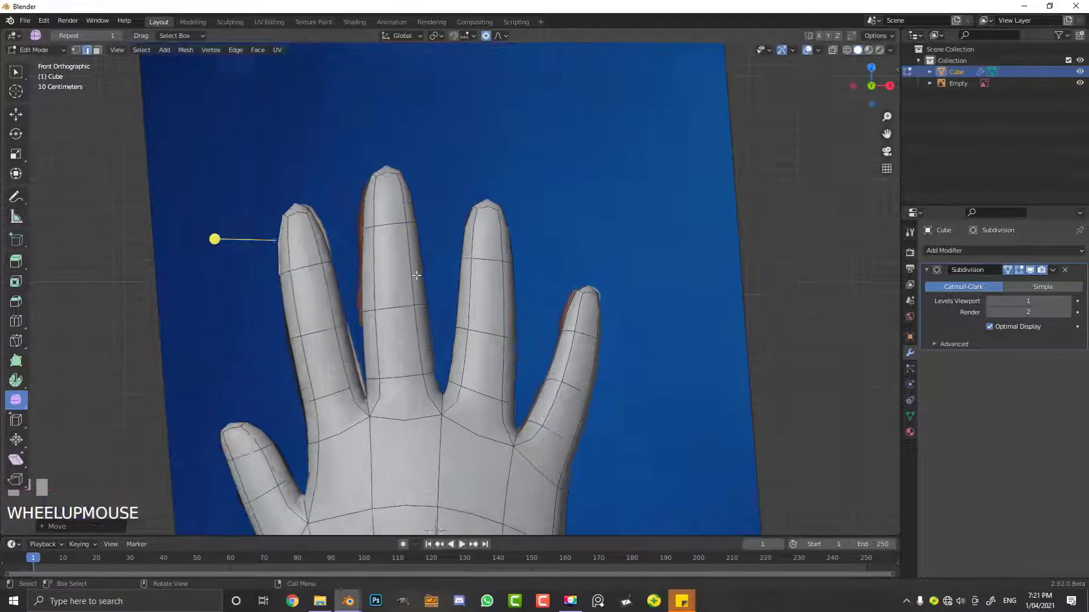
left_click_drag(0, 0, 0, 0)
Step: Move the index-facing edge of the middle finger's lowest segment inward with proportional size 0.24, and rotate it to follow the photo outline
middle_click_drag(310, 405, 331, 298, "shift")
left_click(323, 303)
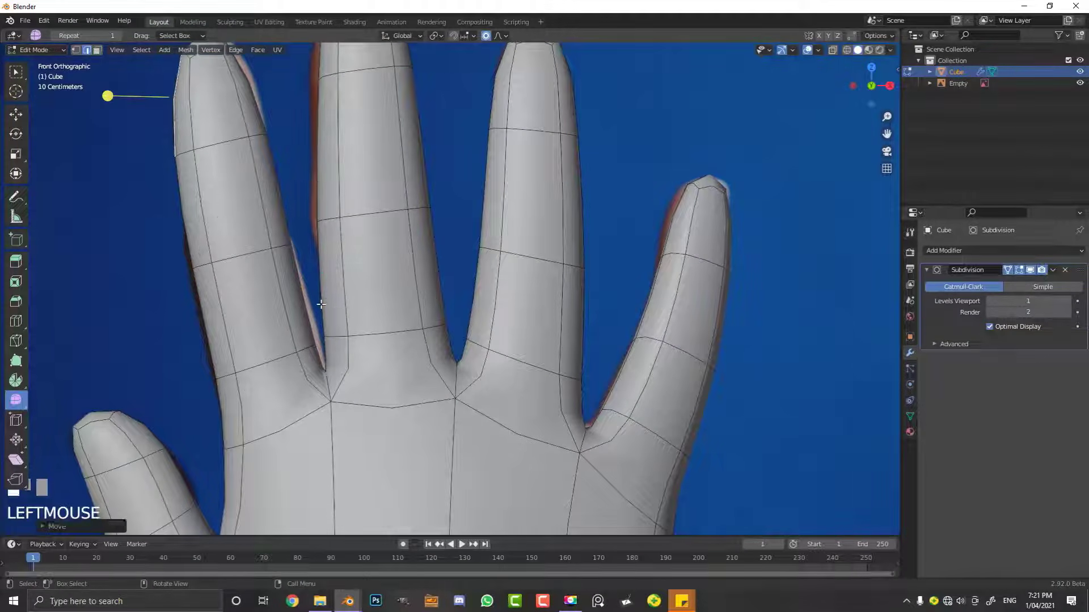
key("g")
scroll(338, 306, "up", 5)
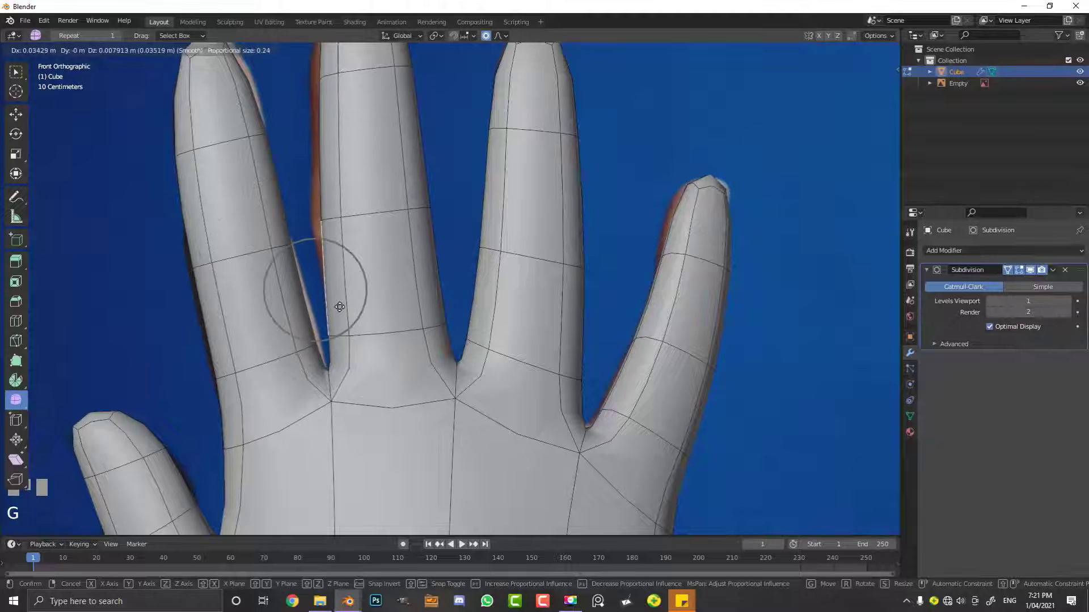
left_click(347, 294)
key("r")
left_click(463, 249)
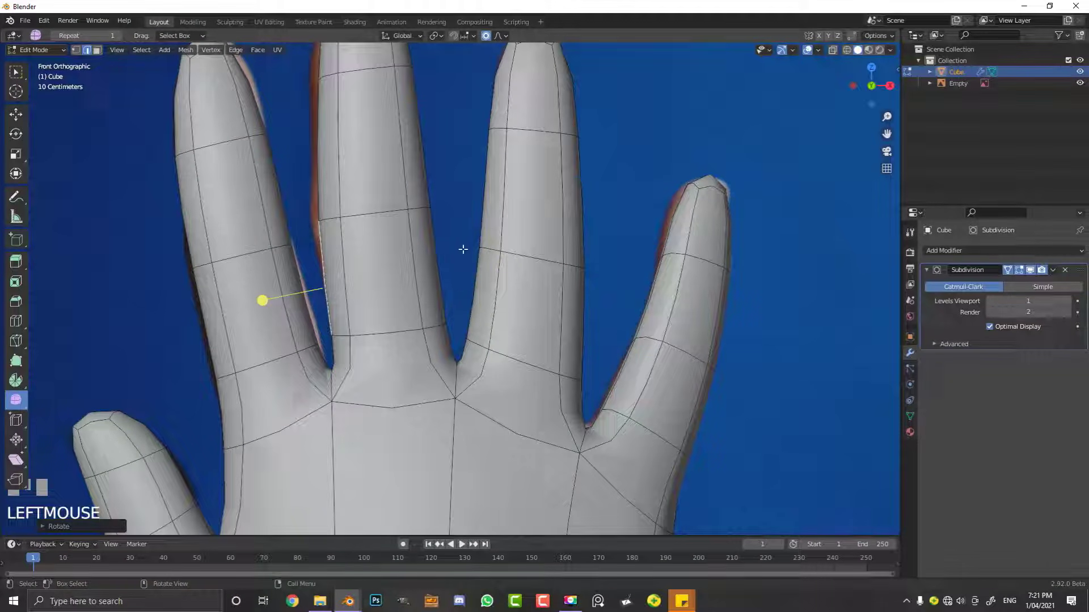
Step: Rotate and shift the ring-facing edge of the middle finger's lowest segment, and adjust the neighbouring lengthwise edge with proportional size 0.29
left_click(444, 285)
key("r")
left_click(503, 270)
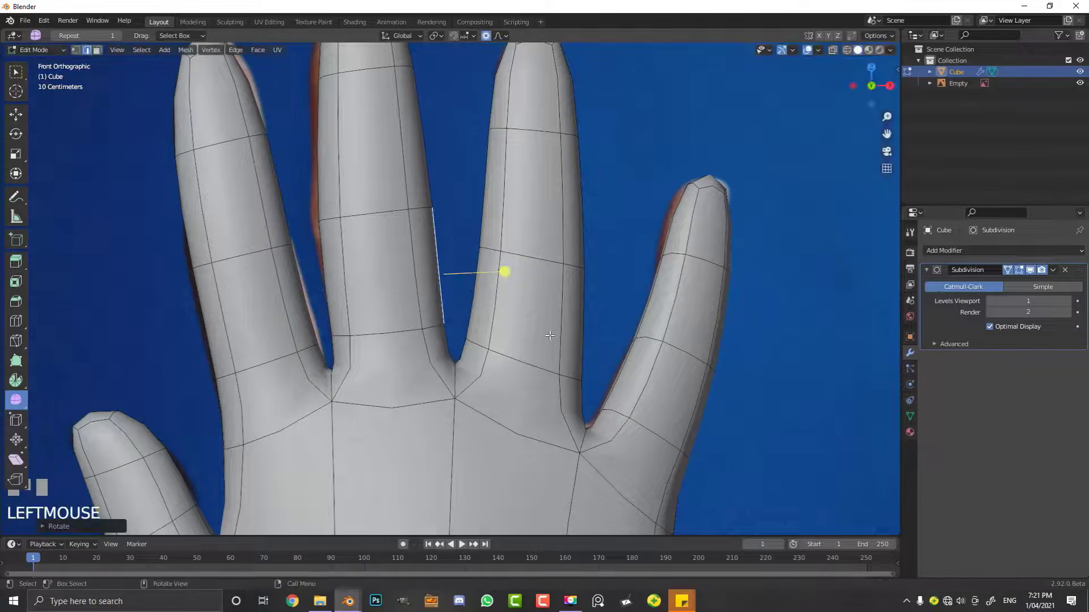
key("g")
left_click(498, 273)
key("g")
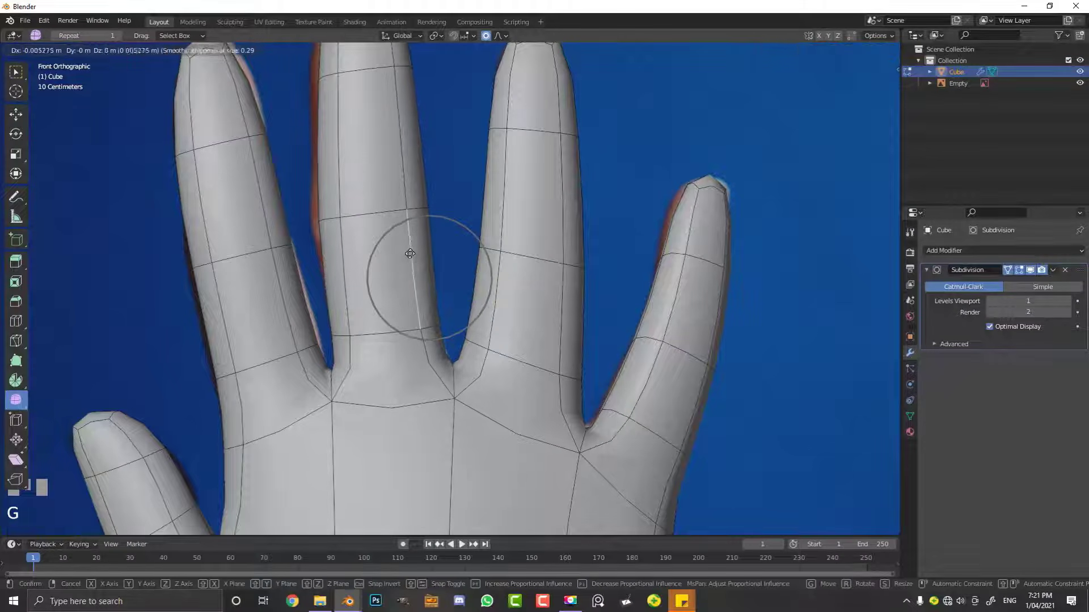
left_click(401, 256)
Step: Move the inner edge below the little fingertip toward the ring finger with proportional size 0.39, and return to Object Mode
scroll(493, 237, "down", 4)
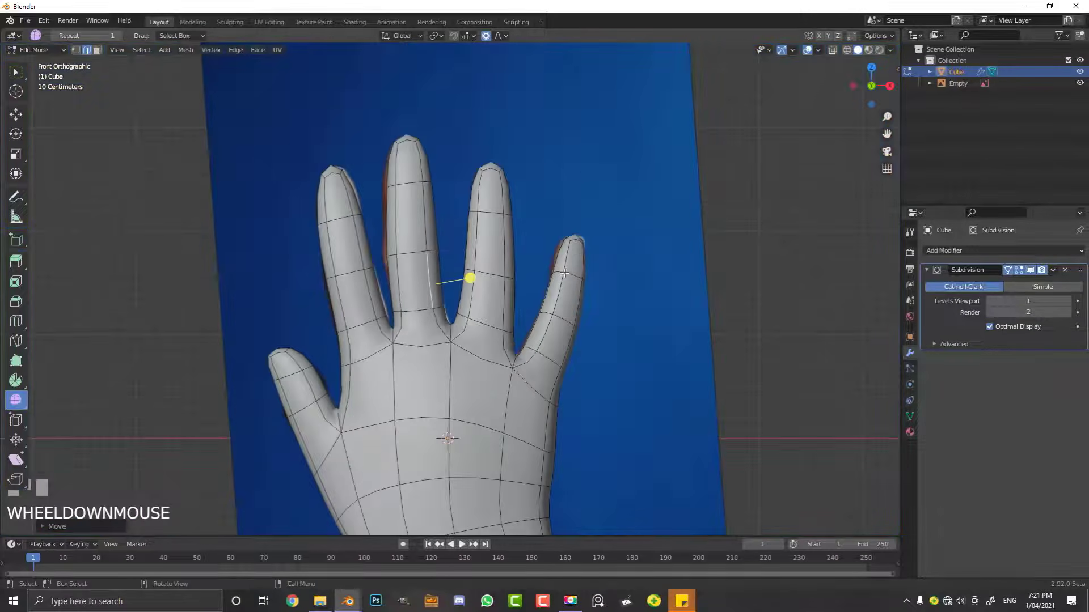
left_click(561, 251)
key("g")
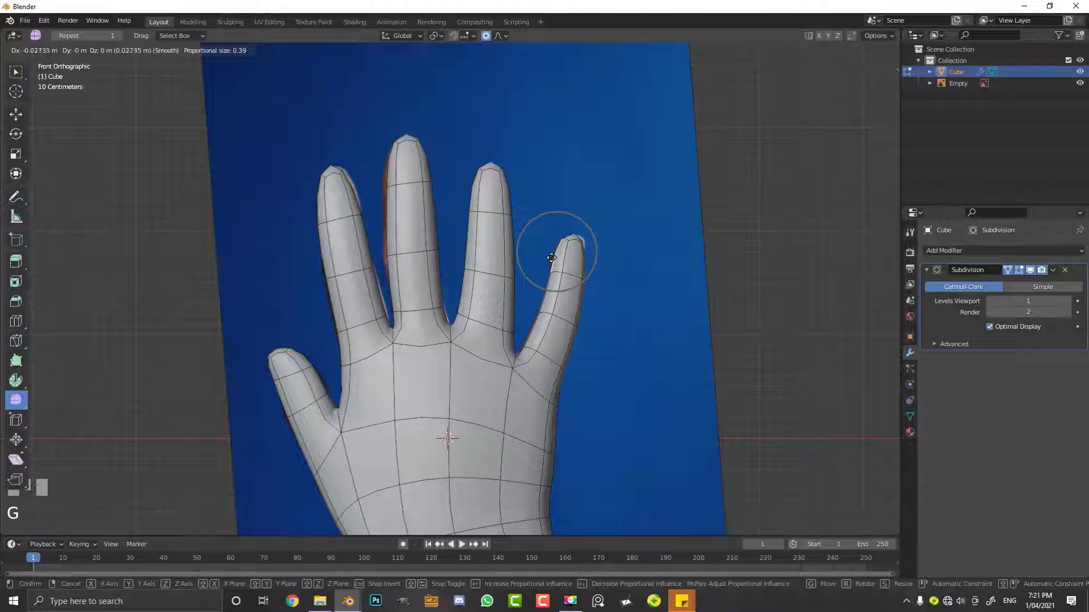
left_click(551, 258)
scroll(607, 260, "down", 3)
middle_click_drag(537, 367, 537, 318, "shift")
key("Tab")
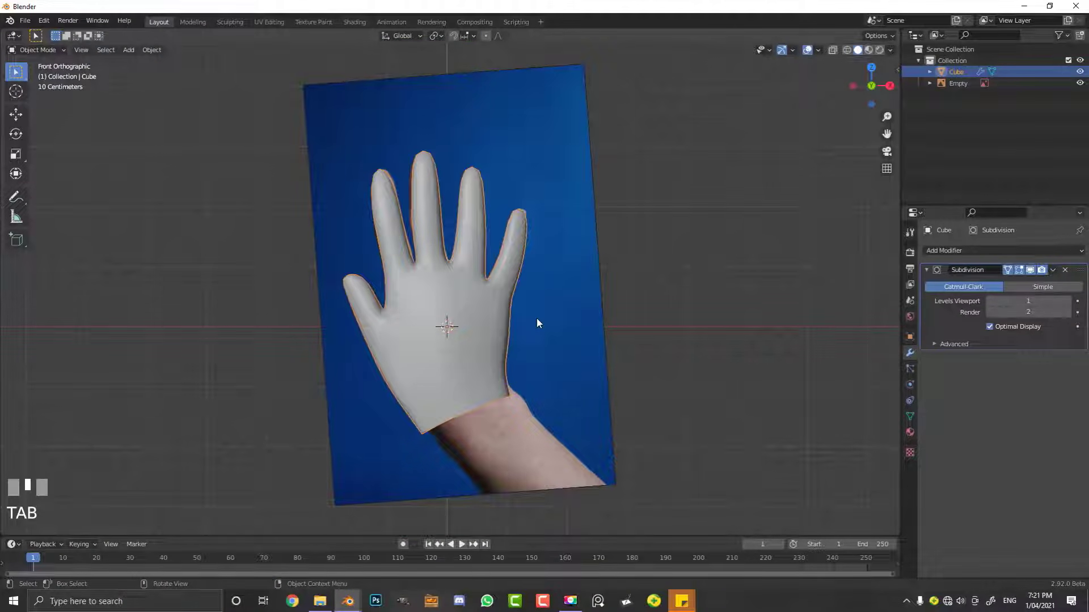
middle_click_drag(534, 318, 376, 284)
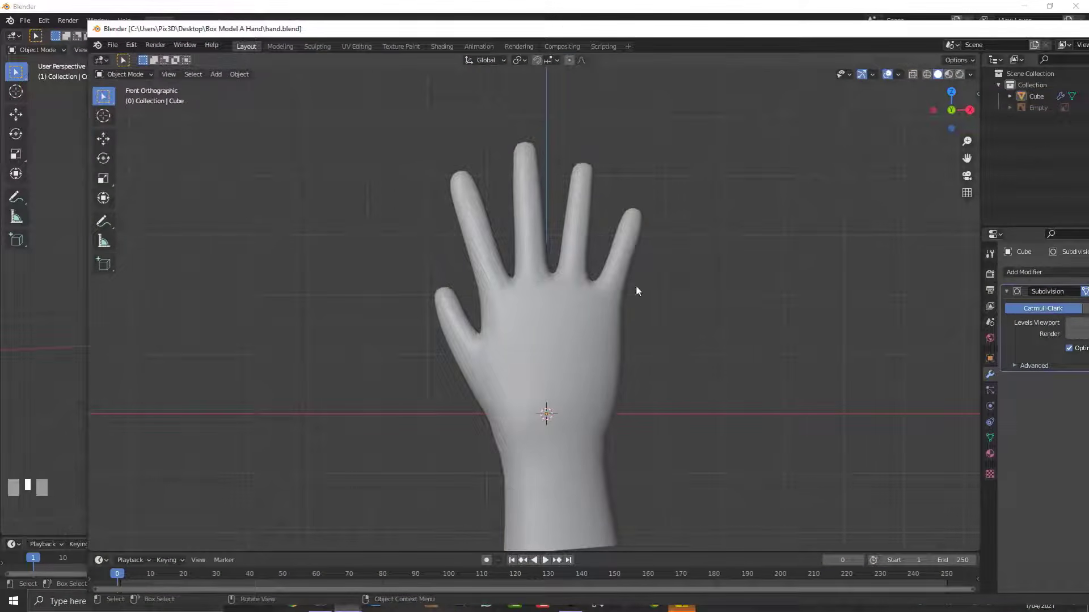
Step: Switch to the Blender window with hand.blend, enter Edit Mode on its hand, and examine the mesh topology full-screen
left_click(604, 309)
key("Tab")
middle_click_drag(705, 321, 698, 370)
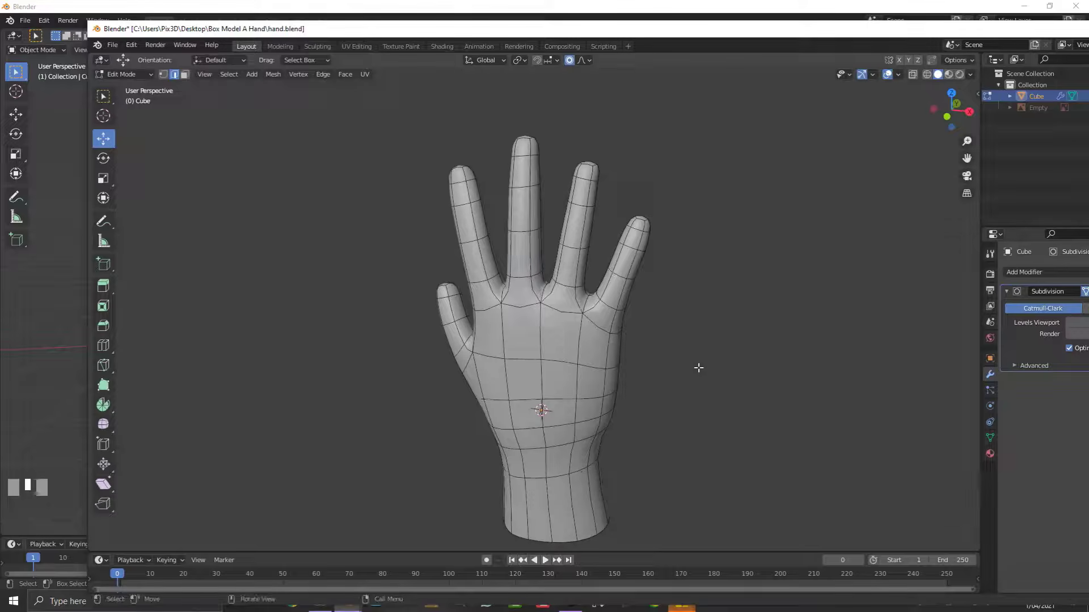
double_click(1051, 33)
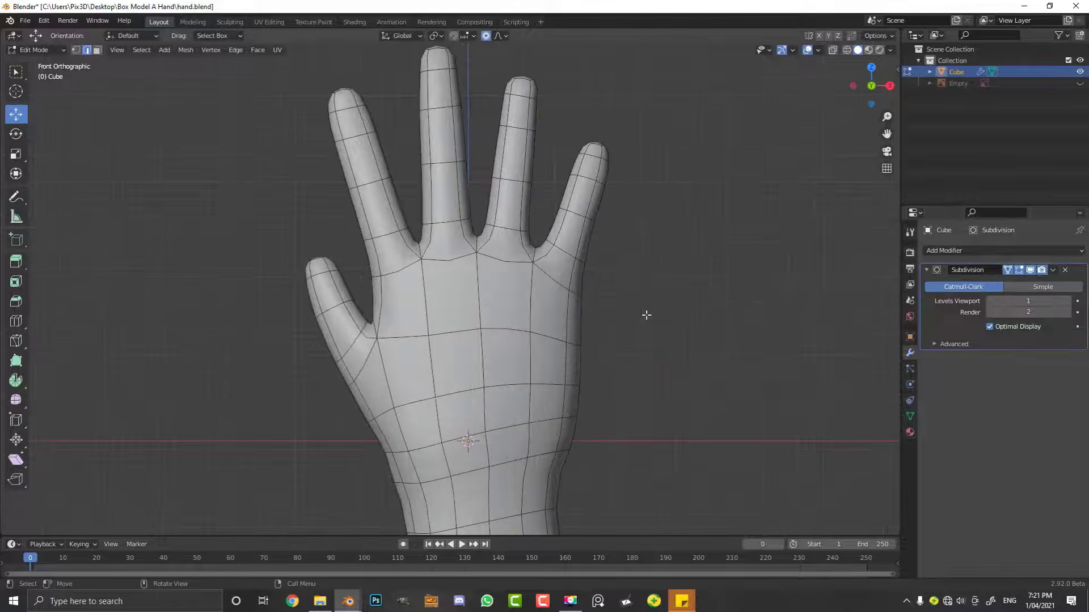
scroll(646, 315, "down", 3)
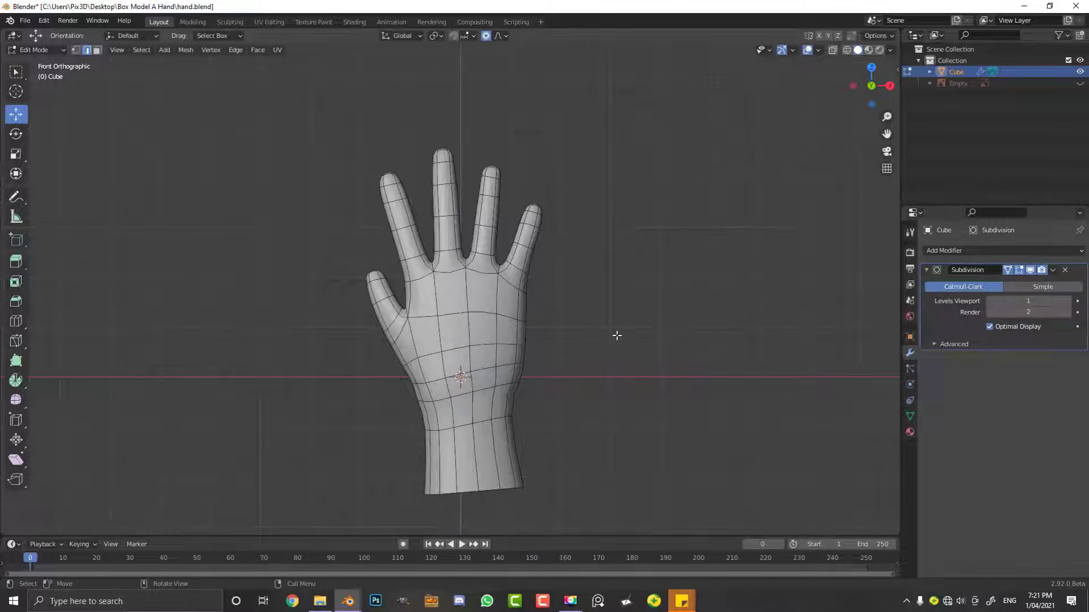